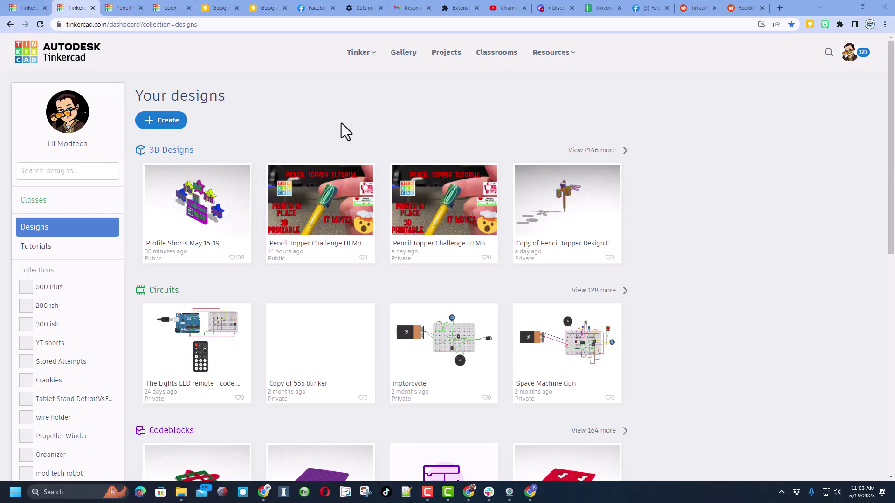
Step: Create a new 3D design and name it "car mdh 2023"
{"action": "left_click", "coordinate": [167, 123]}
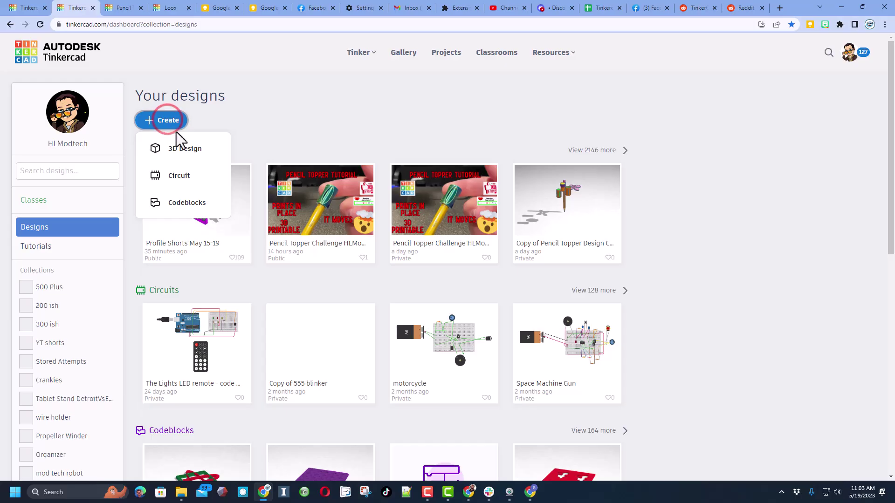
{"action": "left_click", "coordinate": [183, 154]}
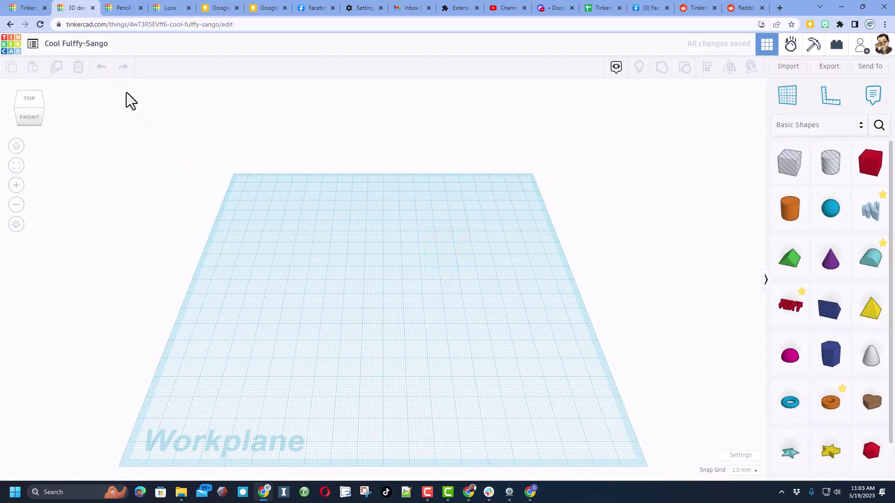
{"action": "left_click", "coordinate": [84, 44]}
{"action": "type", "text": "ca"}
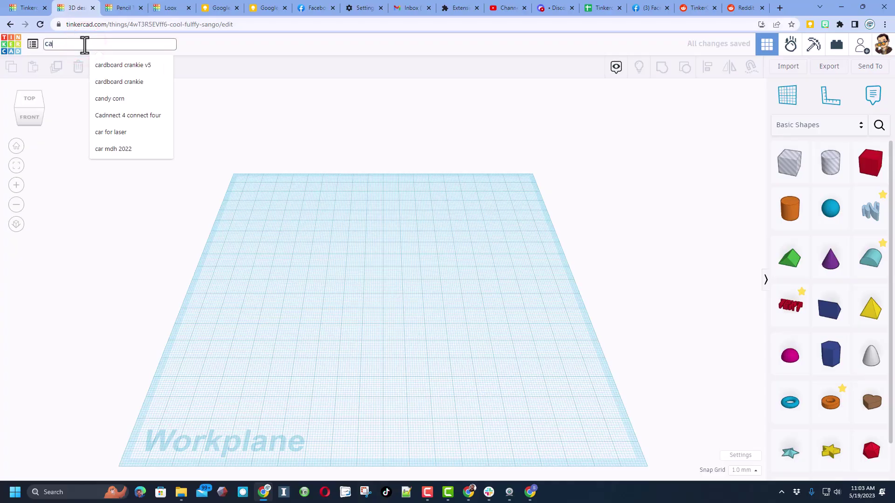
{"action": "type", "text": "r mdh"}
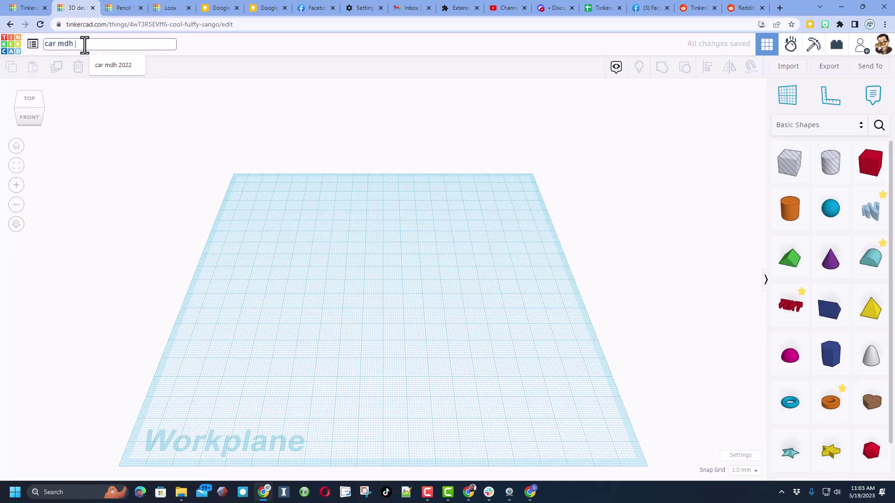
{"action": "type", "text": " 2023"}
{"action": "left_click", "coordinate": [303, 313]}
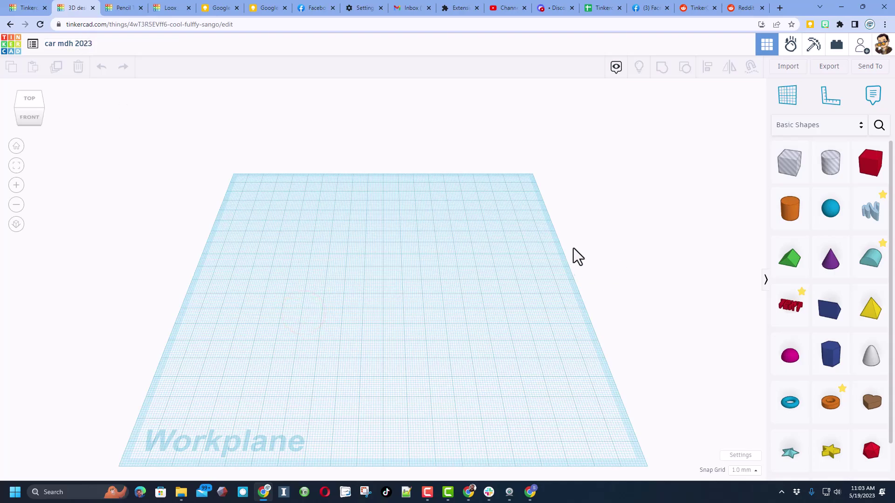
Step: Place a solid red box on the workplane and set its length to 70, width to 45 and height to 25
{"action": "right_click_drag", "start_coordinate": [574, 253], "coordinate": [751, 184]}
{"action": "left_click_drag", "start_coordinate": [865, 174], "coordinate": [378, 292]}
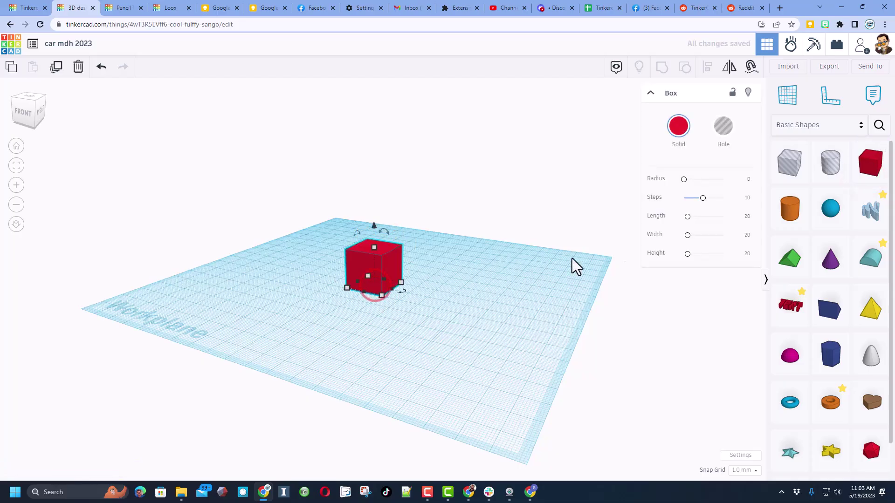
{"action": "left_click", "coordinate": [729, 330]}
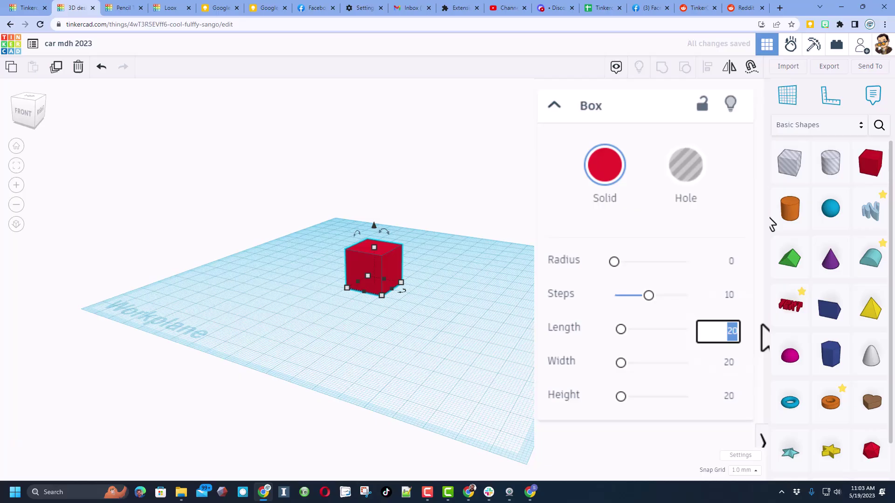
{"action": "type", "text": "70"}
{"action": "key", "text": "Return"}
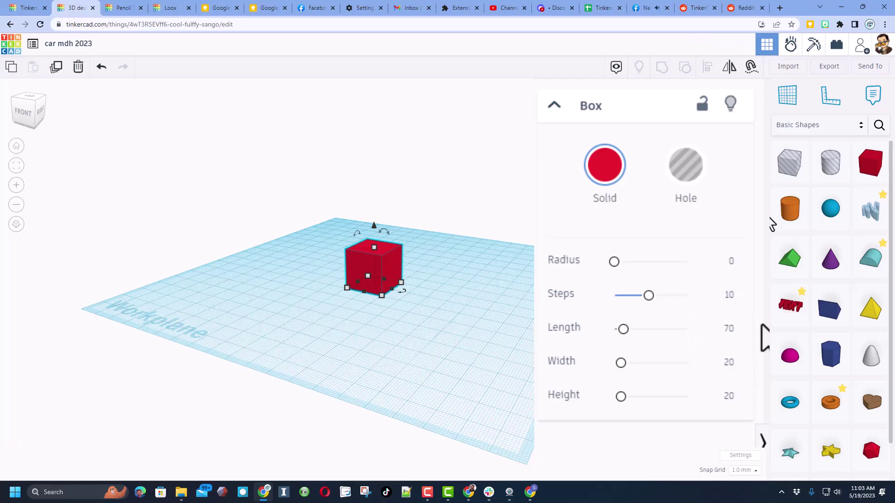
{"action": "left_click", "coordinate": [729, 363]}
{"action": "type", "text": "45"}
{"action": "key", "text": "Return"}
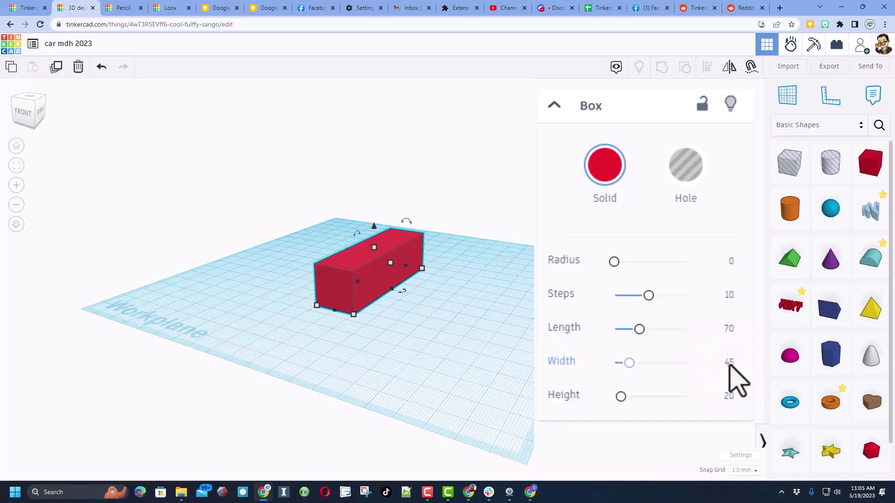
{"action": "left_click", "coordinate": [730, 399]}
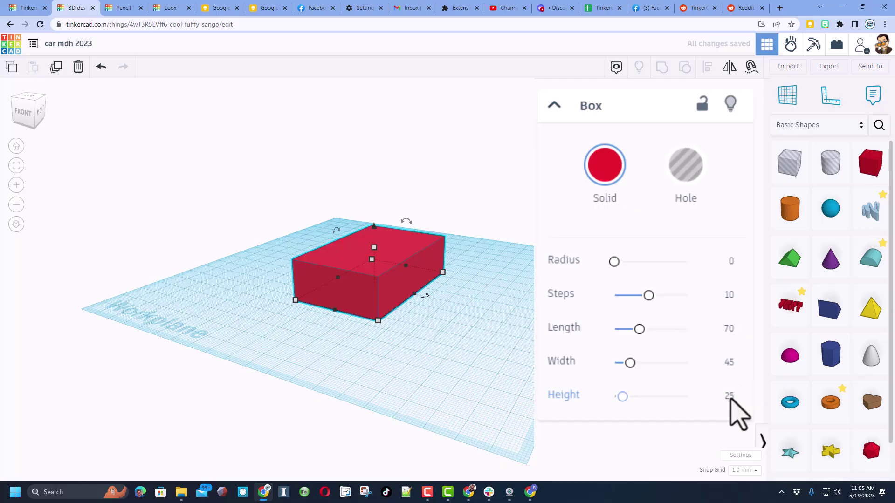
Step: Round the red box's edges with a radius of 2
{"action": "right_click_drag", "start_coordinate": [529, 342], "coordinate": [393, 273]}
{"action": "left_click", "coordinate": [472, 346]}
{"action": "left_click", "coordinate": [392, 281]}
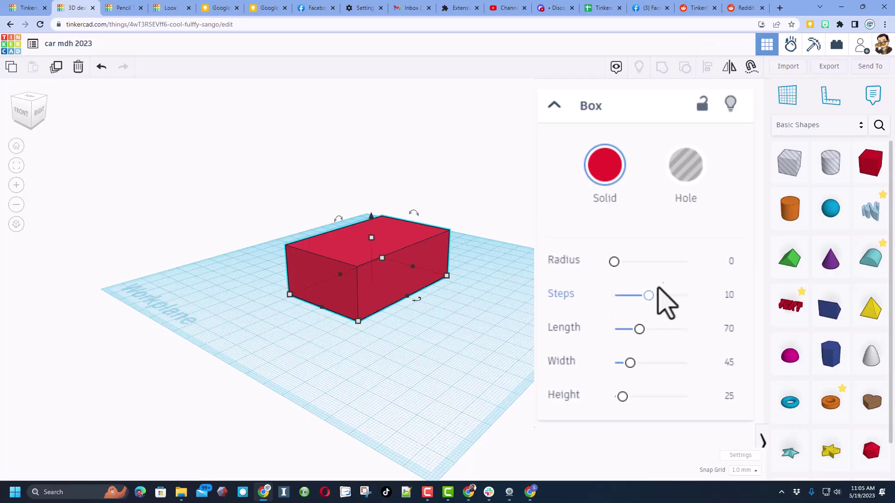
{"action": "left_click", "coordinate": [731, 262]}
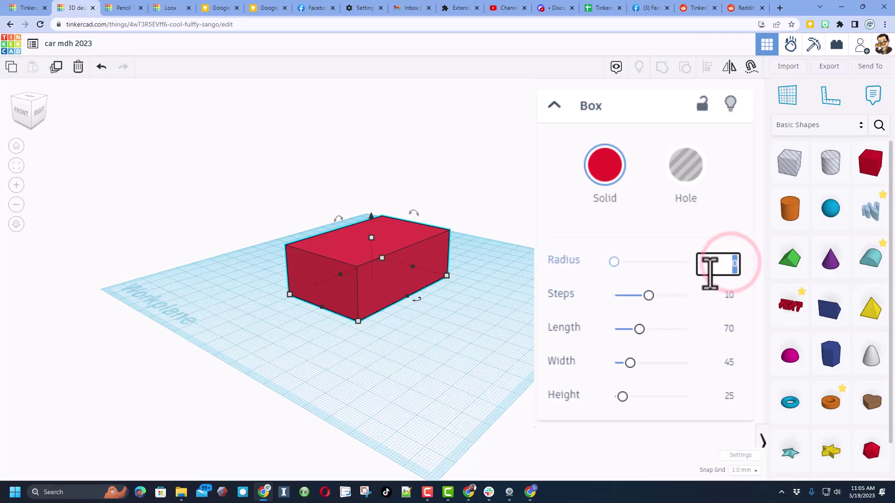
{"action": "type", "text": "2"}
{"action": "key", "text": "Return"}
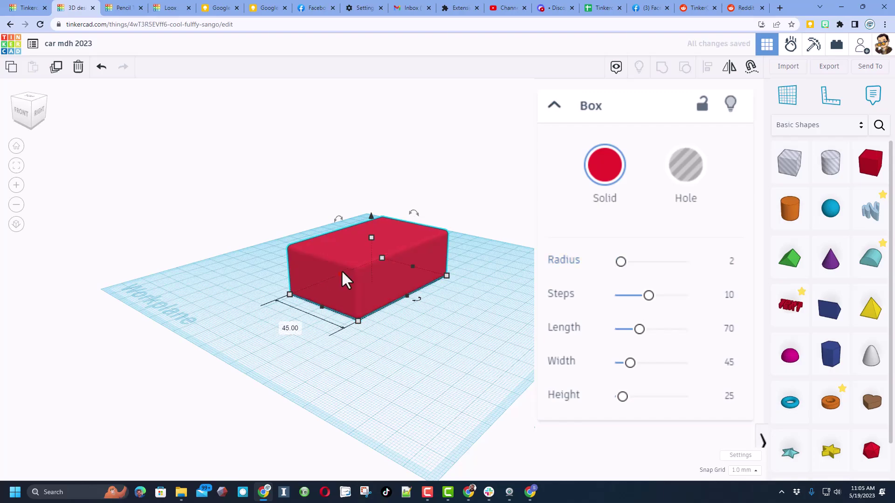
Step: Set the red box's edge radius to 5
{"action": "left_click", "coordinate": [730, 261]}
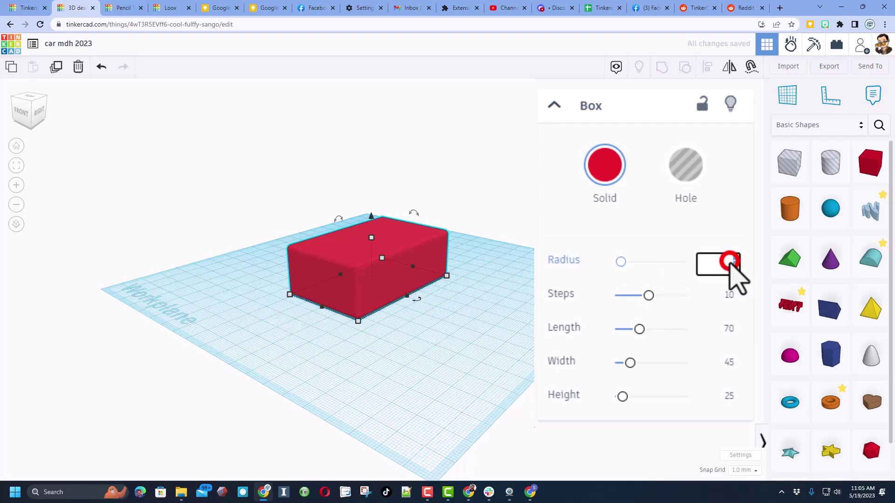
{"action": "type", "text": "5"}
{"action": "key", "text": "Return"}
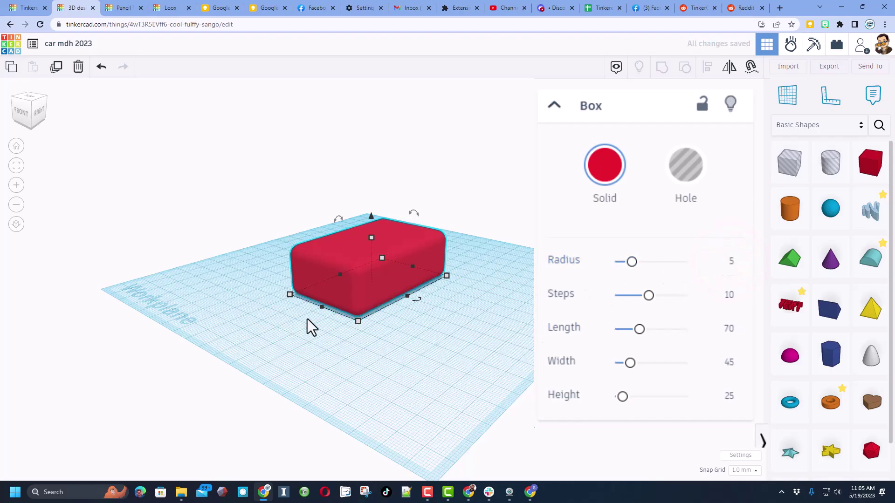
{"action": "right_click_drag", "start_coordinate": [312, 322], "coordinate": [354, 336]}
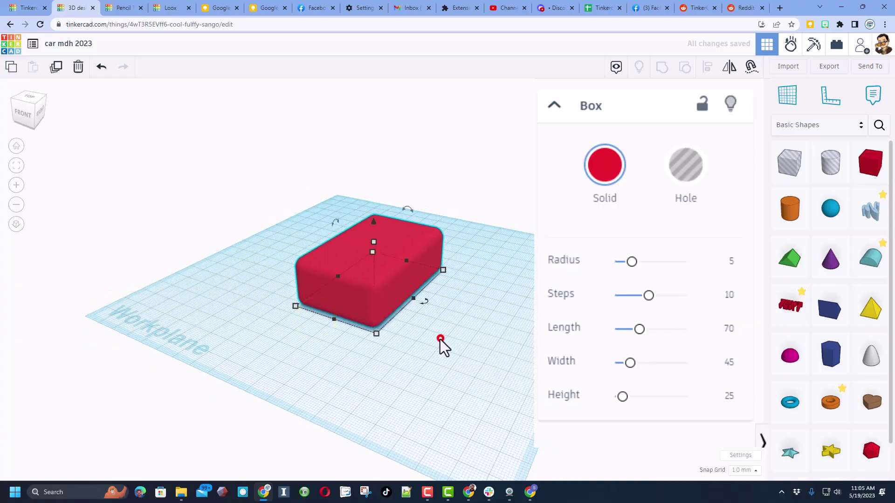
{"action": "left_click", "coordinate": [440, 339]}
{"action": "right_click_drag", "start_coordinate": [396, 287], "coordinate": [366, 273]}
{"action": "right_click_drag", "start_coordinate": [448, 323], "coordinate": [398, 275]}
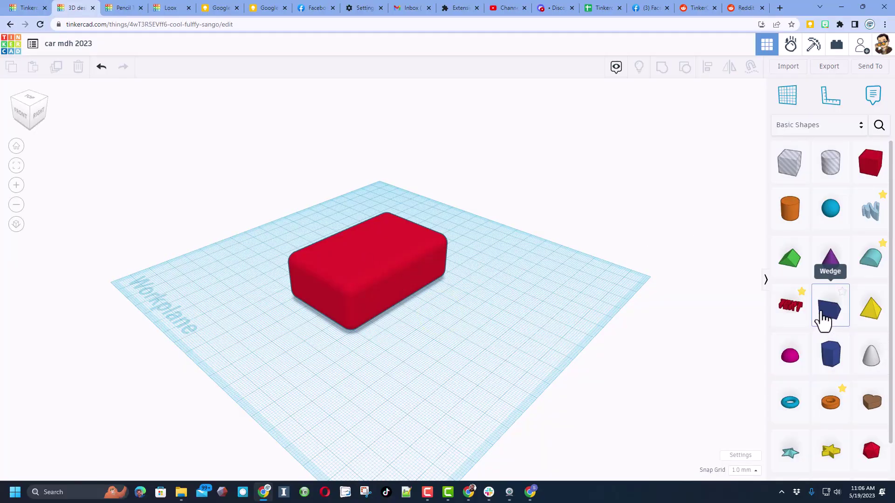
Step: Place a wedge on top of the red box near its front and mirror it front to back so its slope faces forward
{"action": "left_click_drag", "start_coordinate": [828, 320], "coordinate": [342, 241]}
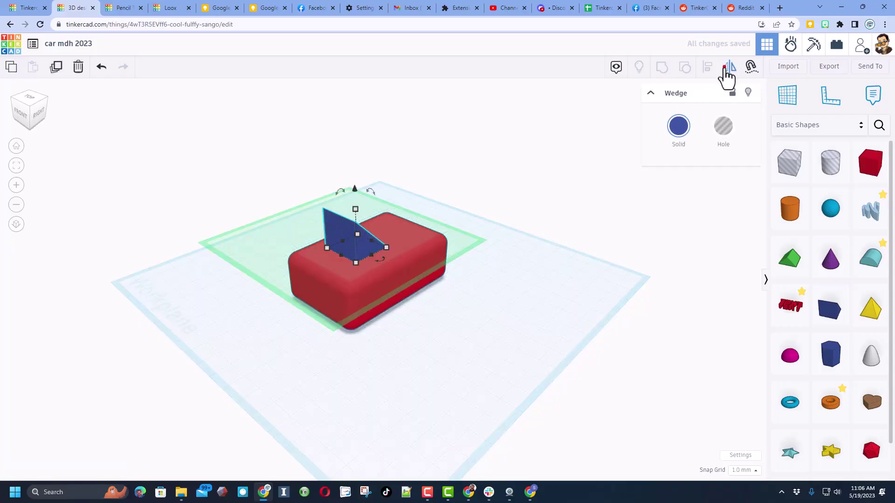
{"action": "left_click", "coordinate": [331, 236]}
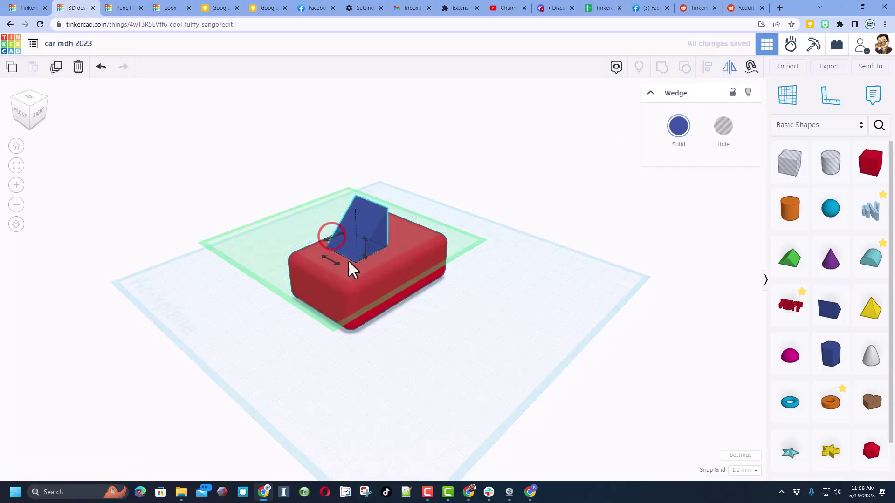
{"action": "left_click", "coordinate": [472, 195]}
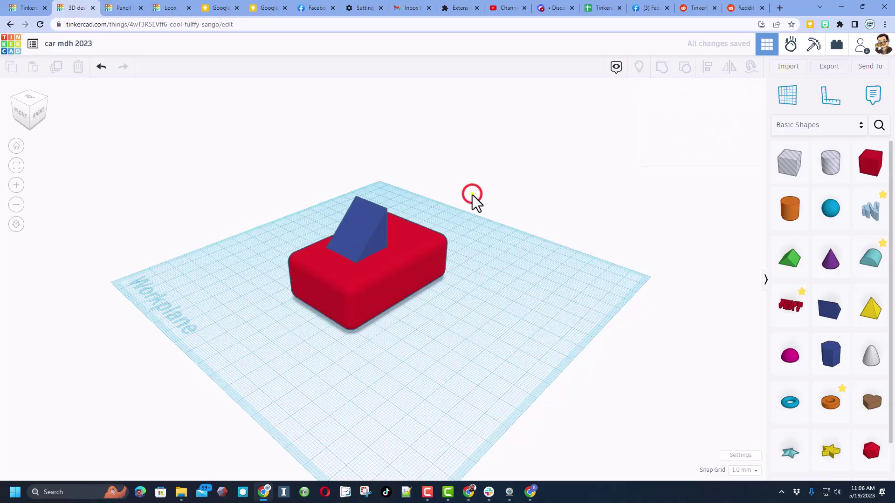
Step: Make the wedge thinner along the car body's length and set its width across the body to 35 mm
{"action": "left_click_drag", "start_coordinate": [368, 245], "coordinate": [351, 258]}
{"action": "right_click_drag", "start_coordinate": [351, 257], "coordinate": [390, 259]}
{"action": "left_click_drag", "start_coordinate": [395, 253], "coordinate": [342, 251]}
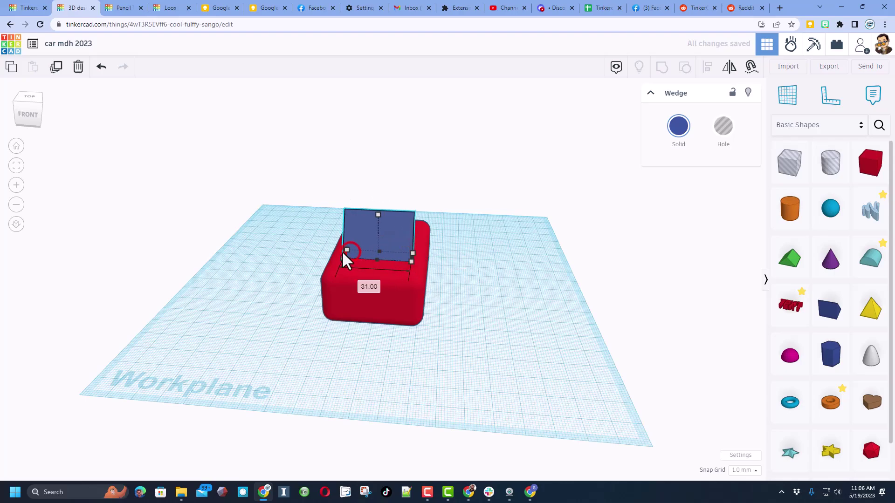
{"action": "left_click", "coordinate": [365, 286]}
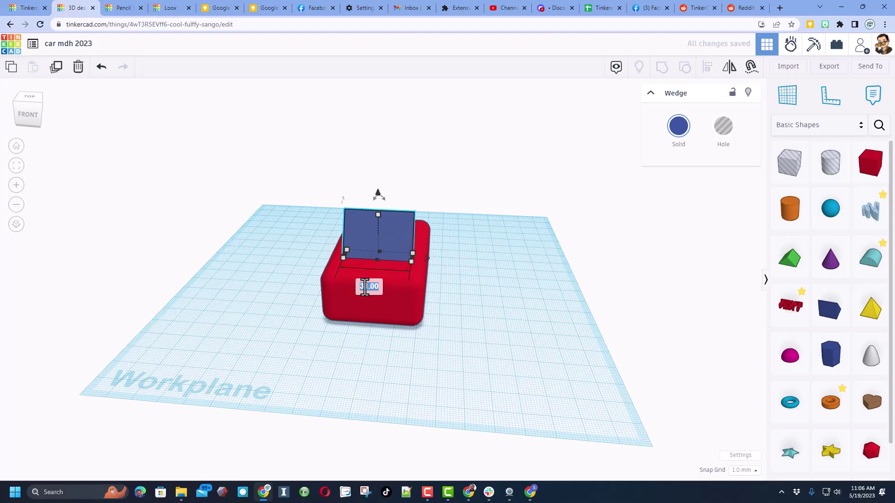
{"action": "type", "text": "35"}
{"action": "key", "text": "Return"}
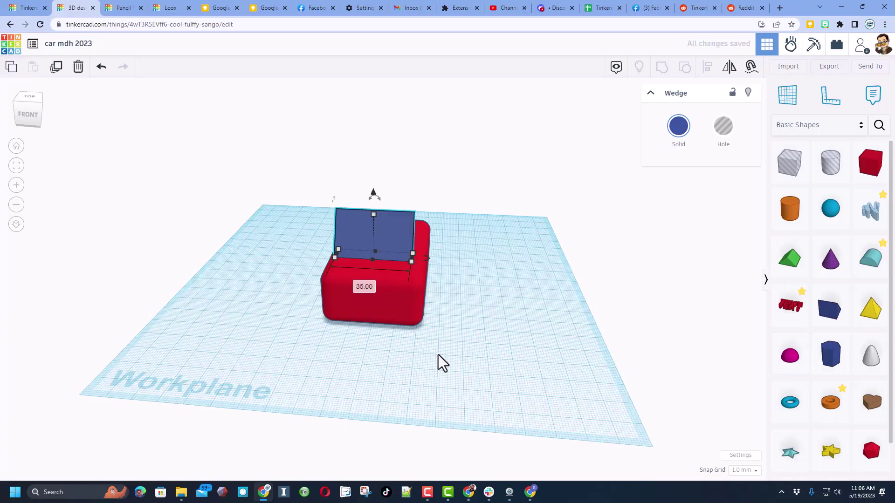
Step: Align the wedge with the red box so it is centred across the body's width
{"action": "left_click", "coordinate": [363, 298]}
{"action": "left_click", "coordinate": [475, 293]}
{"action": "left_click", "coordinate": [248, 169]}
{"action": "left_click_drag", "start_coordinate": [282, 173], "coordinate": [448, 342]}
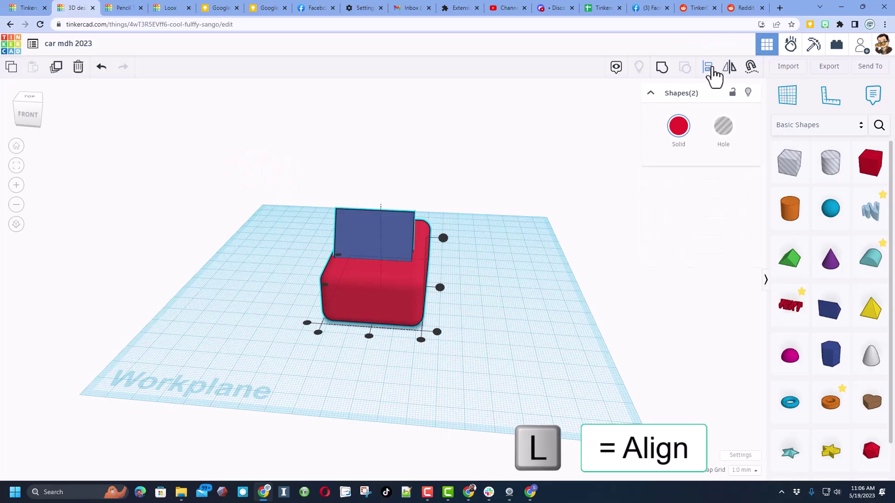
{"action": "left_click", "coordinate": [379, 288]}
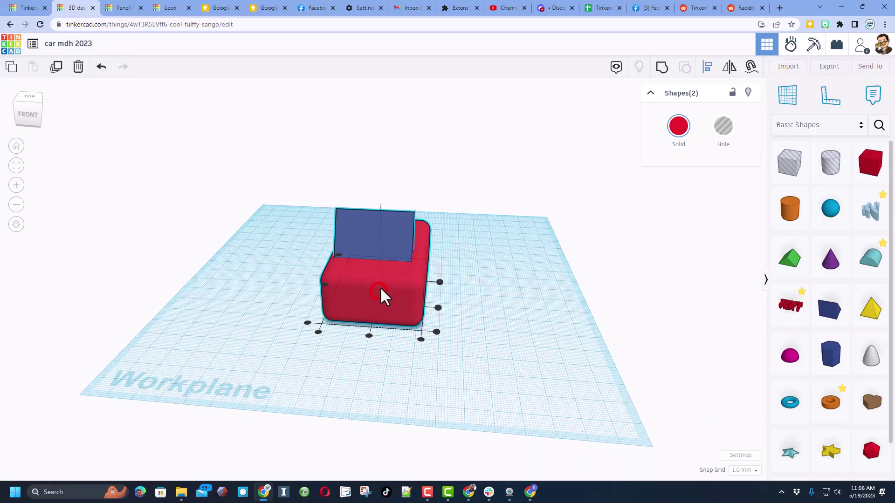
{"action": "left_click", "coordinate": [368, 336]}
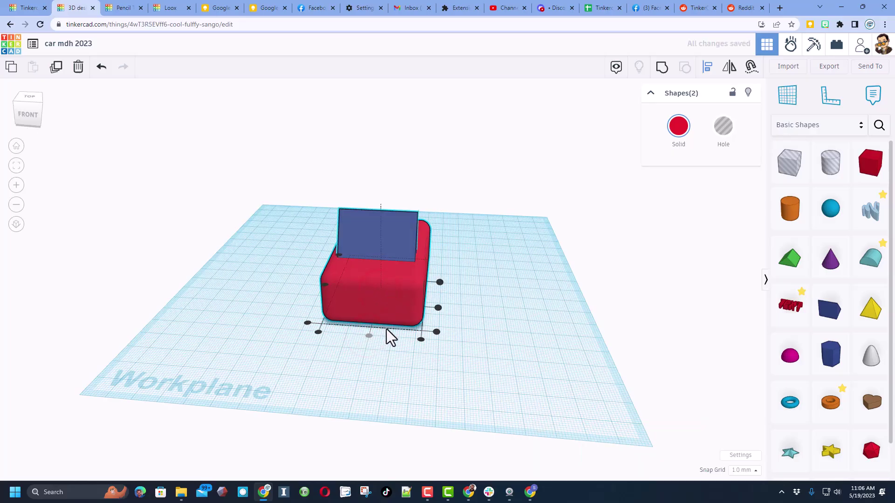
Step: Nudge the wedge along the top of the red box toward the rear
{"action": "right_click_drag", "start_coordinate": [515, 291], "coordinate": [294, 265]}
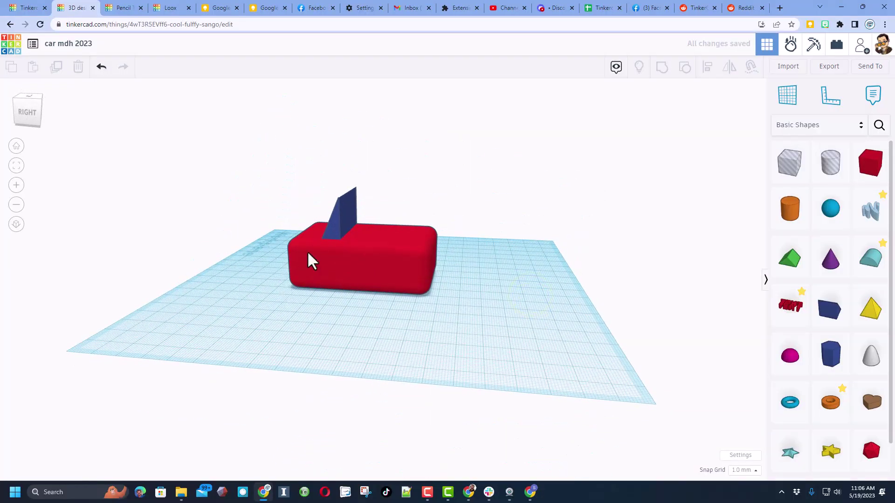
{"action": "left_click", "coordinate": [350, 219]}
{"action": "right_click_drag", "start_coordinate": [384, 252], "coordinate": [416, 271]}
{"action": "key", "text": "Right"}
{"action": "key", "text": "Right"}
{"action": "key", "text": "Right"}
{"action": "key", "text": "Right"}
{"action": "key", "text": "Right"}
{"action": "key", "text": "Right"}
{"action": "key", "text": "Right"}
{"action": "key", "text": "Right"}
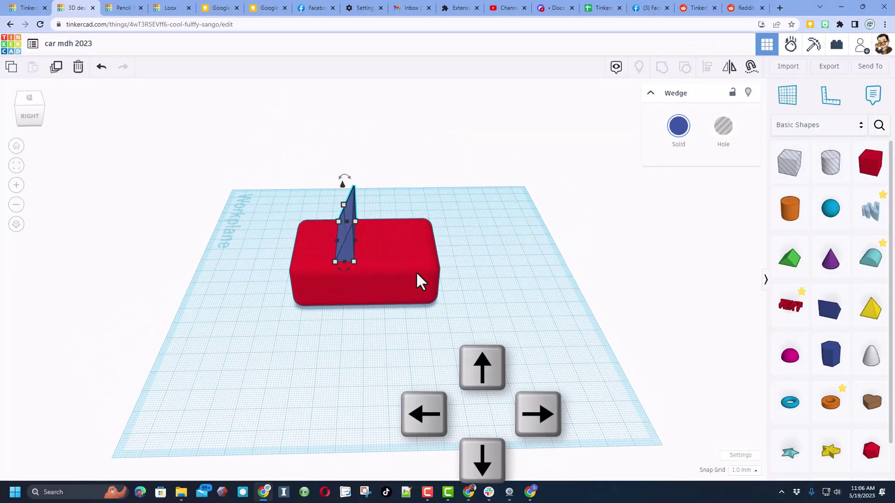
{"action": "right_click_drag", "start_coordinate": [375, 306], "coordinate": [330, 262]}
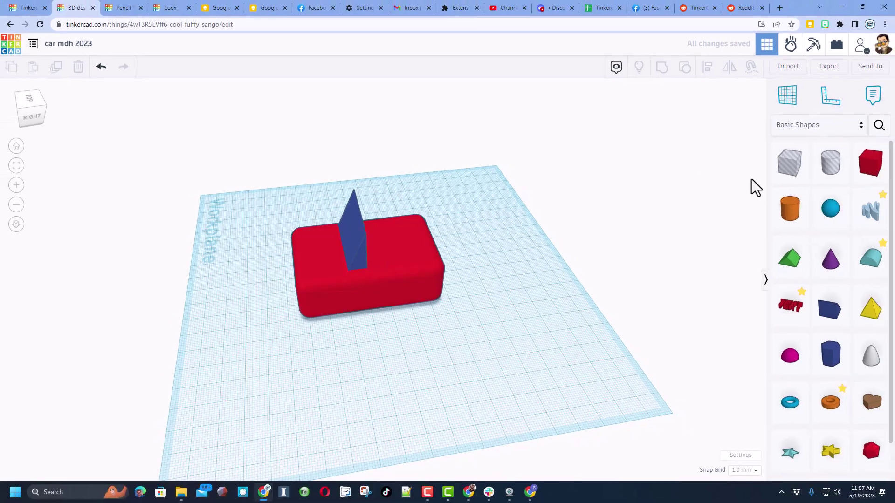
Step: Place a box hole on top of the red body behind the wedge, 40 mm across the body and 30 mm along it
{"action": "left_click", "coordinate": [783, 168]}
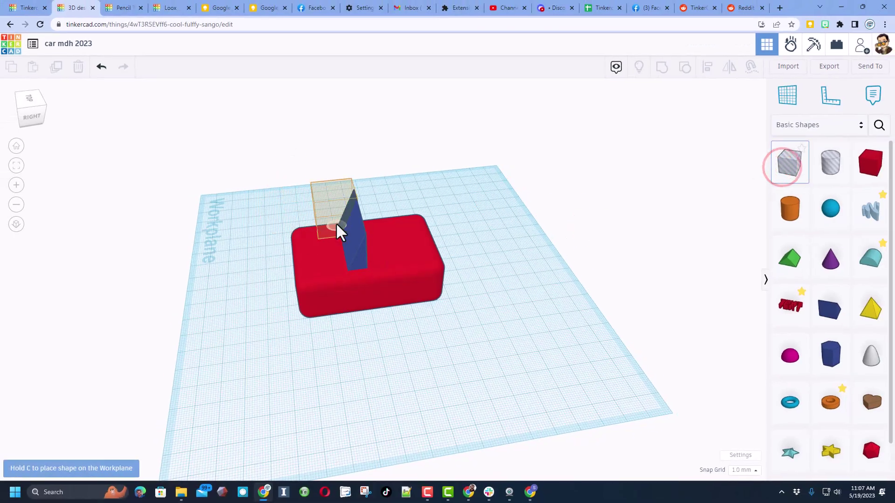
{"action": "left_click", "coordinate": [383, 236]}
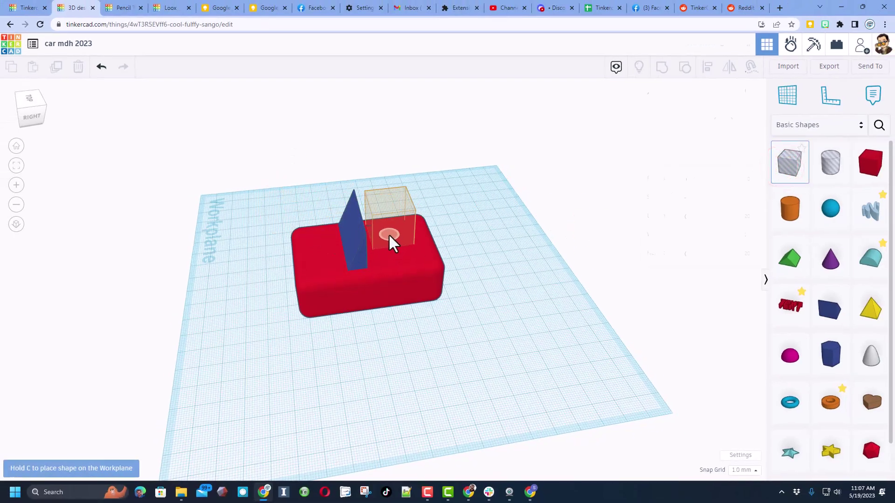
{"action": "left_click", "coordinate": [389, 236]}
{"action": "mouse_move", "coordinate": [371, 252]}
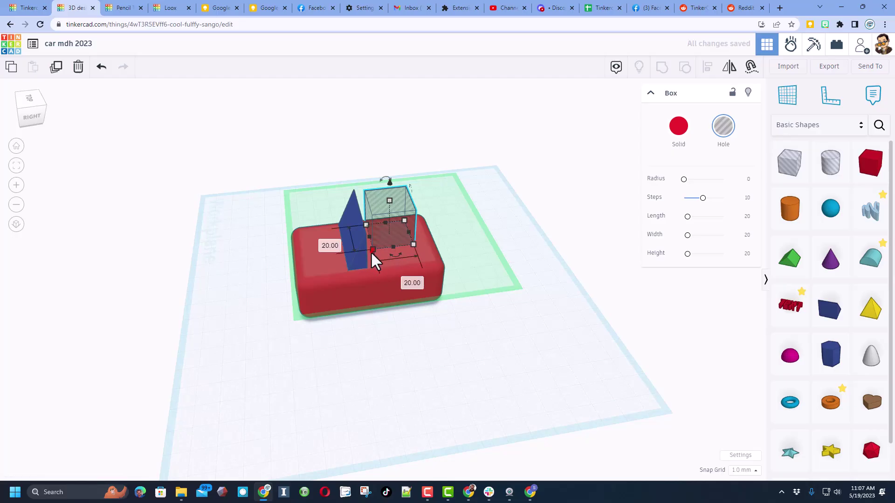
{"action": "left_click", "coordinate": [321, 241]}
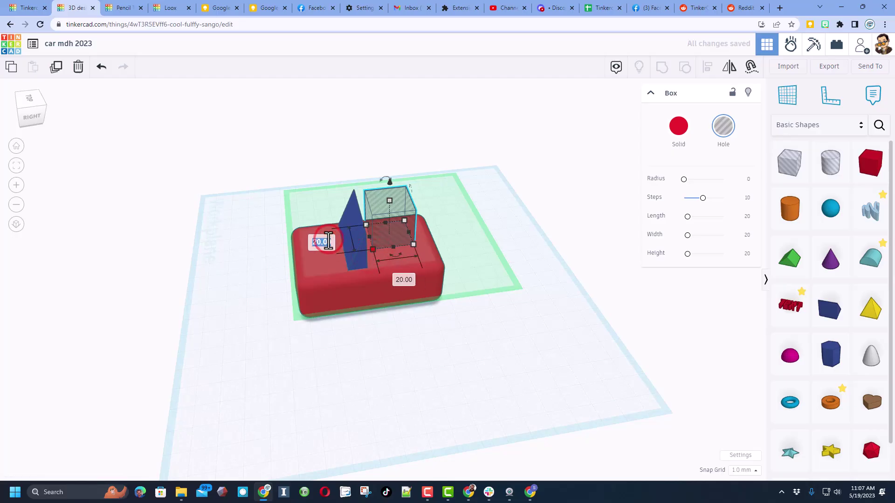
{"action": "type", "text": "40"}
{"action": "key", "text": "Return"}
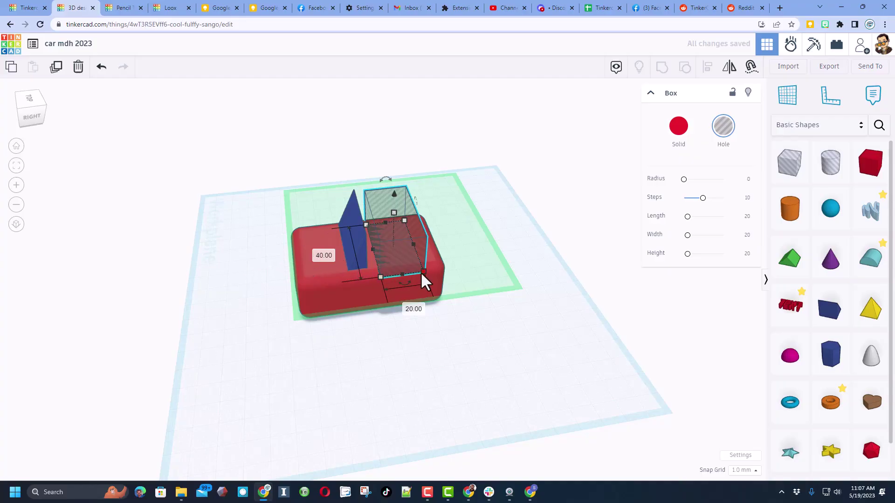
{"action": "left_click", "coordinate": [413, 308]}
{"action": "type", "text": "30"}
{"action": "key", "text": "Return"}
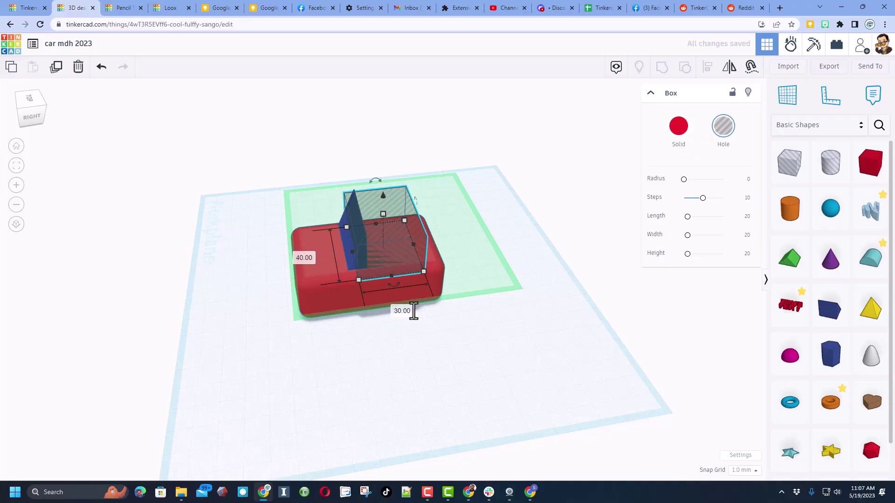
Step: Nudge the box hole along the top of the red body toward the rear, fine-tuning its position behind the wedge
{"action": "key", "text": "Right"}
{"action": "key", "text": "Right"}
{"action": "key", "text": "Right"}
{"action": "key", "text": "Right"}
{"action": "key", "text": "Right"}
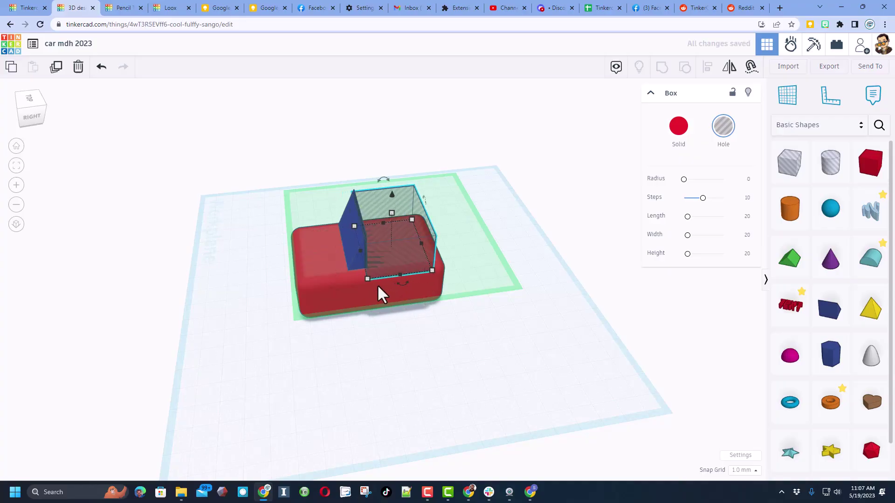
{"action": "key", "text": "Right"}
{"action": "key", "text": "Left"}
{"action": "key", "text": "Left"}
{"action": "key", "text": "Left"}
{"action": "key", "text": "Left"}
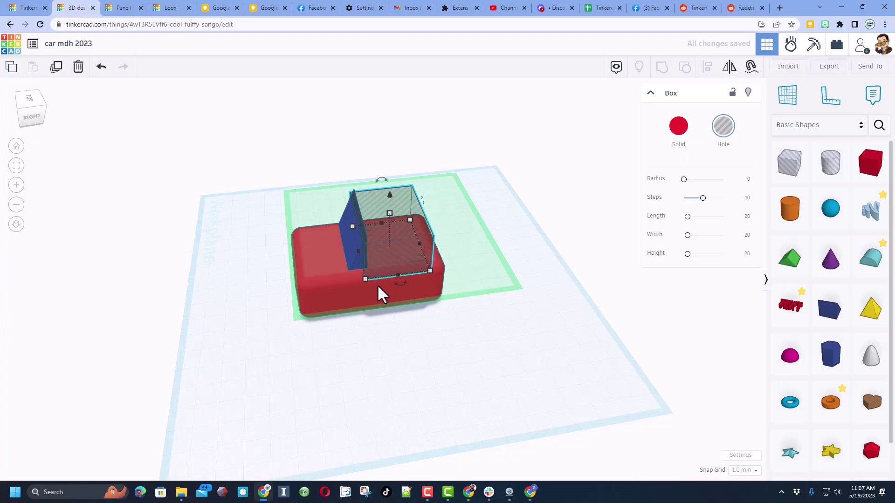
{"action": "key", "text": "Left"}
Step: Set the snap grid to 5.0 mm and lower the box hole into the red body until its top is level with the body's top
{"action": "right_click_drag", "start_coordinate": [268, 288], "coordinate": [337, 194]}
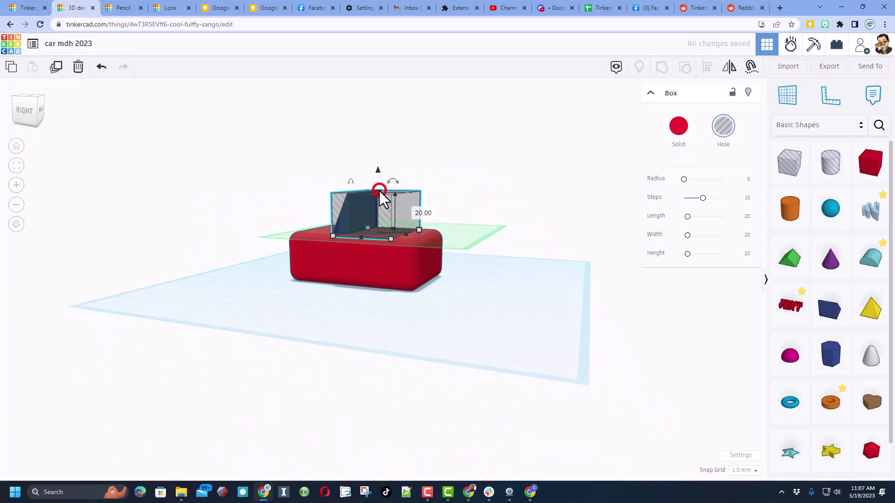
{"action": "left_click", "coordinate": [396, 267]}
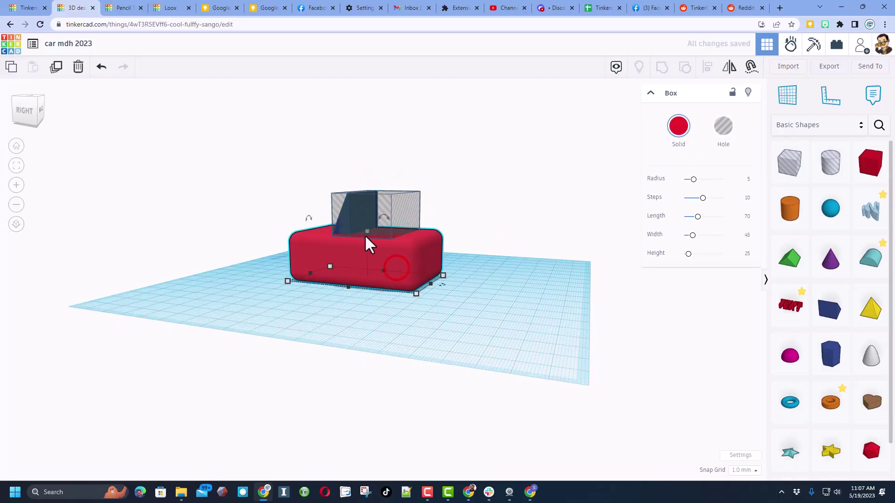
{"action": "left_click", "coordinate": [367, 313]}
{"action": "left_click", "coordinate": [371, 197]}
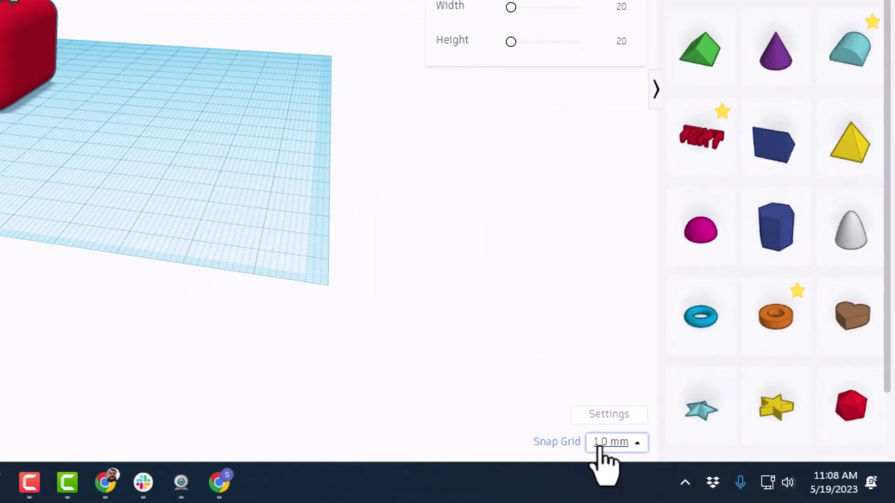
{"action": "left_click", "coordinate": [601, 443]}
{"action": "left_click", "coordinate": [610, 391]}
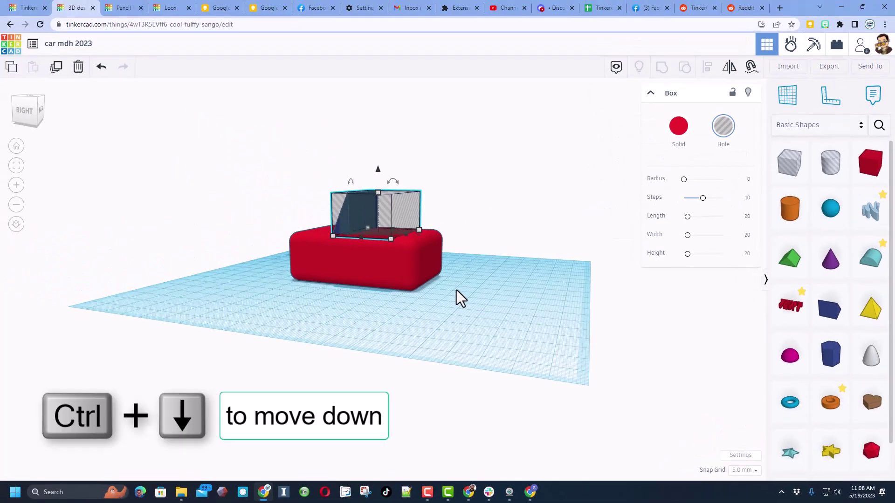
{"action": "key", "text": "ctrl+Down"}
{"action": "key", "text": "ctrl+Down"}
{"action": "key", "text": "ctrl+Down"}
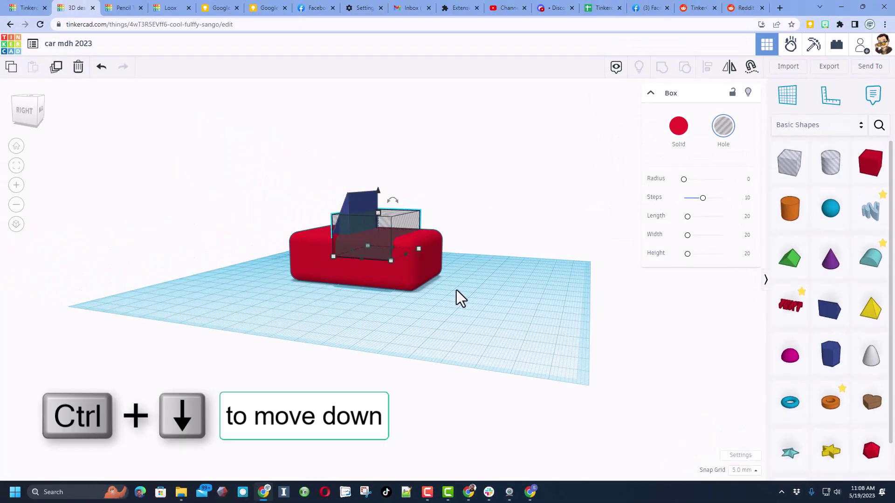
{"action": "key", "text": "ctrl+Down"}
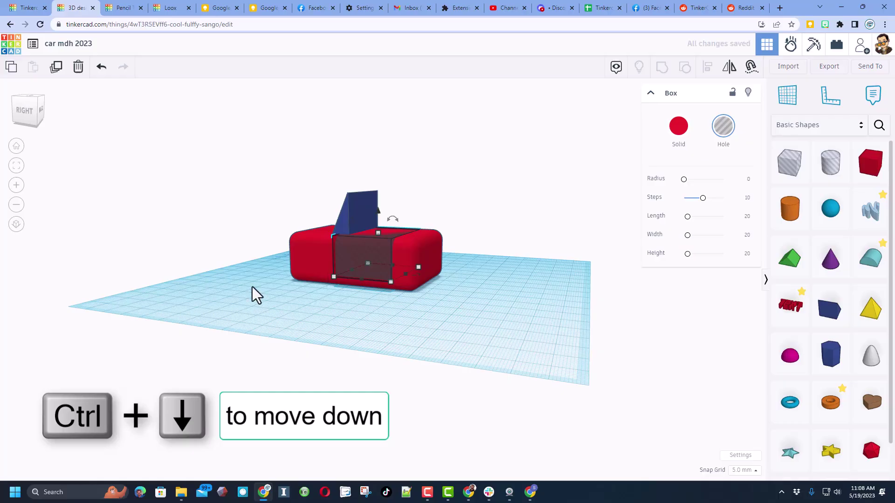
Step: Align the box hole with the red body so it is centred across the body's width
{"action": "right_click_drag", "start_coordinate": [147, 291], "coordinate": [427, 363]}
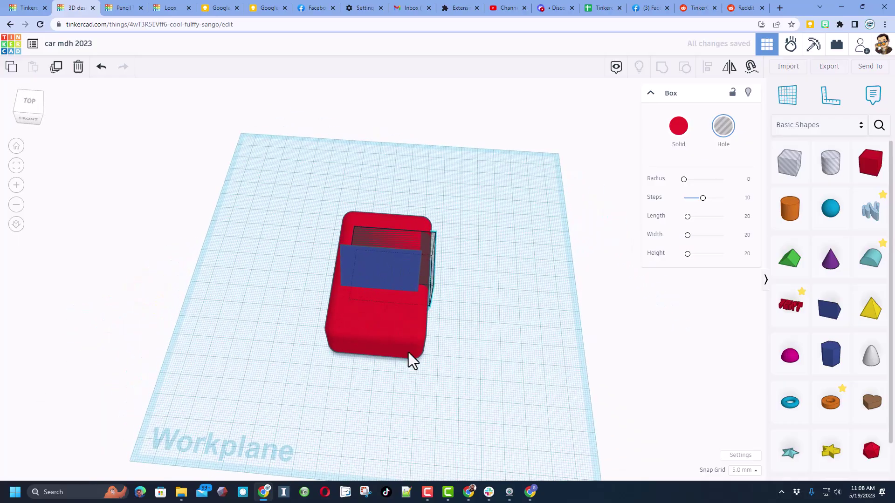
{"action": "scroll", "coordinate": [343, 353], "scroll_direction": "up", "scroll_amount": 2}
{"action": "right_click_drag", "start_coordinate": [343, 353], "coordinate": [205, 362]}
{"action": "left_click", "coordinate": [378, 366]}
{"action": "left_click_drag", "start_coordinate": [483, 275], "coordinate": [399, 376]}
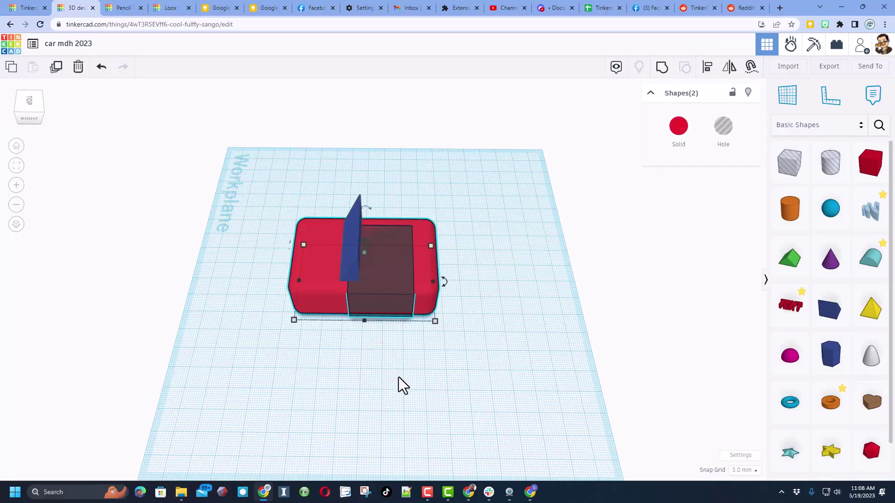
{"action": "left_click", "coordinate": [707, 66]}
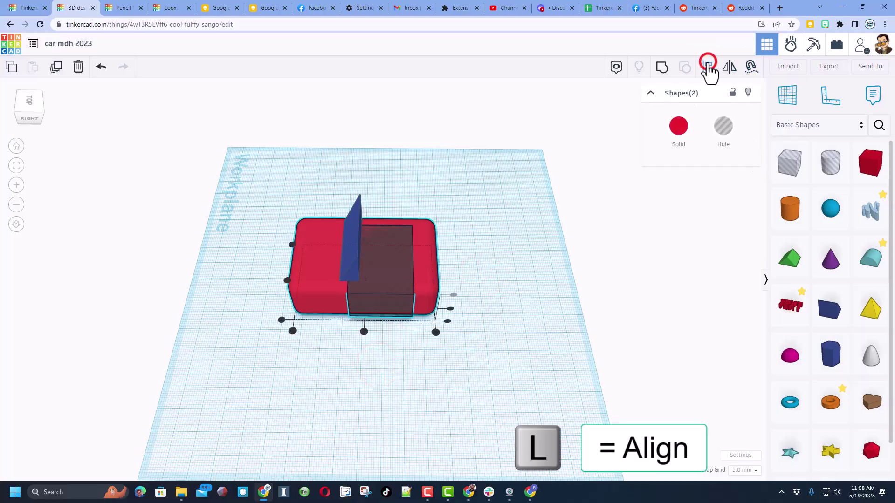
{"action": "left_click", "coordinate": [305, 254]}
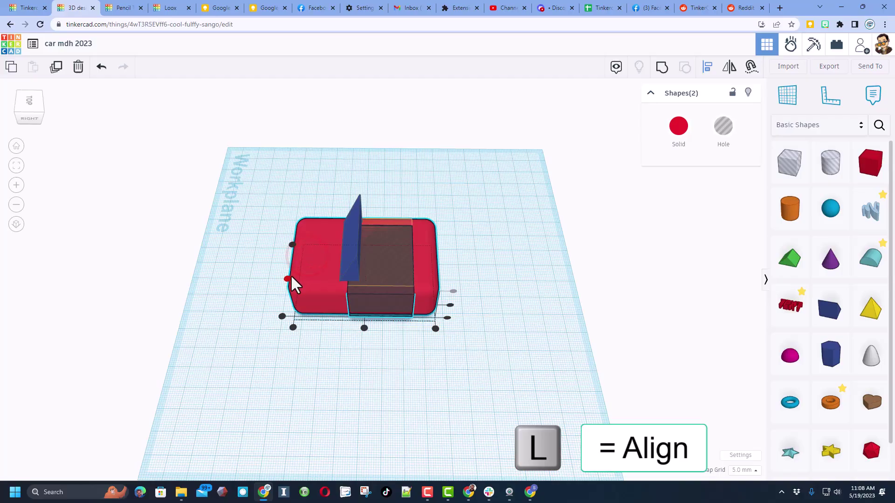
{"action": "left_click", "coordinate": [289, 275]}
Step: Group the red body with the box hole to cut out the interior opening
{"action": "right_click_drag", "start_coordinate": [163, 306], "coordinate": [615, 273]}
{"action": "left_click", "coordinate": [534, 344]}
{"action": "left_click_drag", "start_coordinate": [273, 240], "coordinate": [375, 302]}
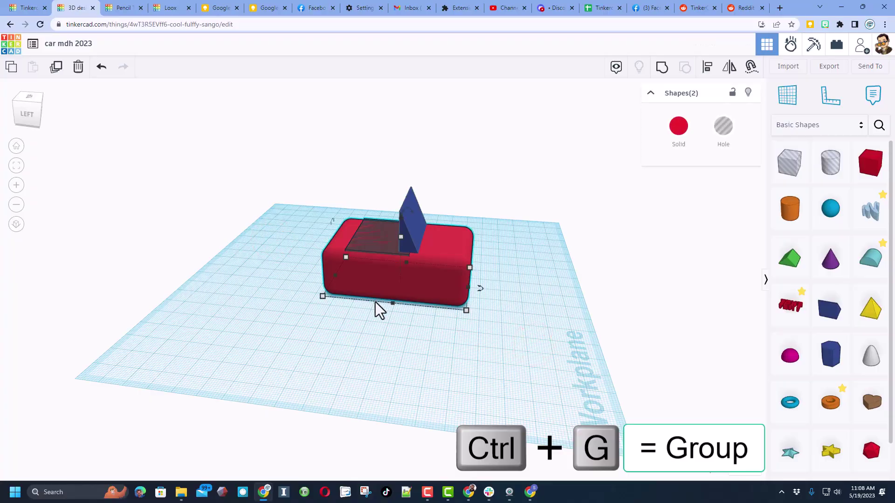
{"action": "key", "text": "ctrl+g"}
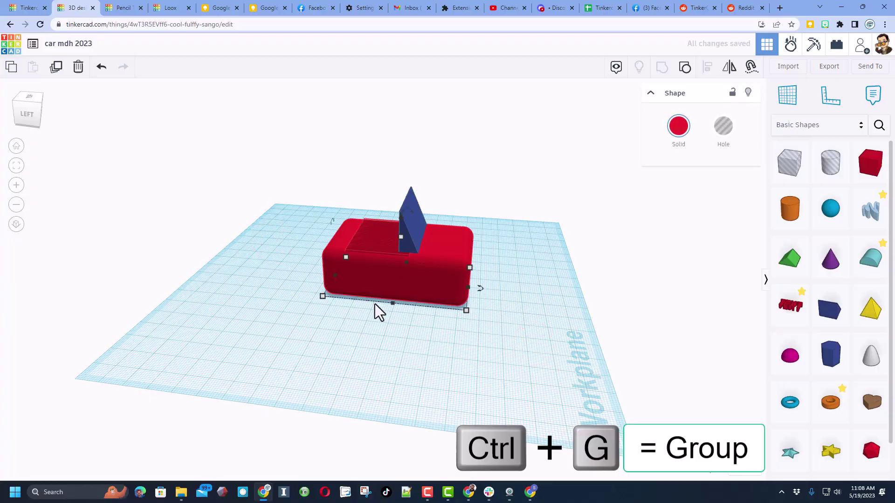
{"action": "right_click_drag", "start_coordinate": [344, 325], "coordinate": [396, 283]}
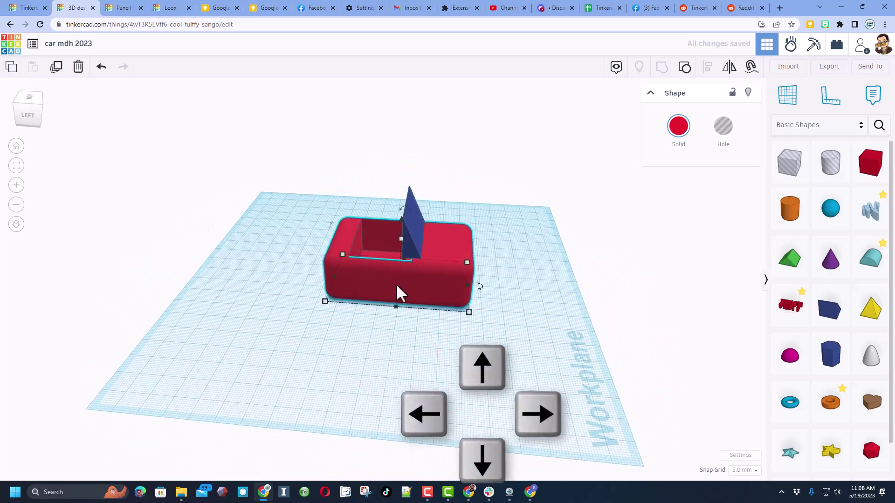
Step: Nudge the wedge forward to the front edge of the interior opening and set the snap grid to 1.0 mm
{"action": "left_click", "coordinate": [420, 227]}
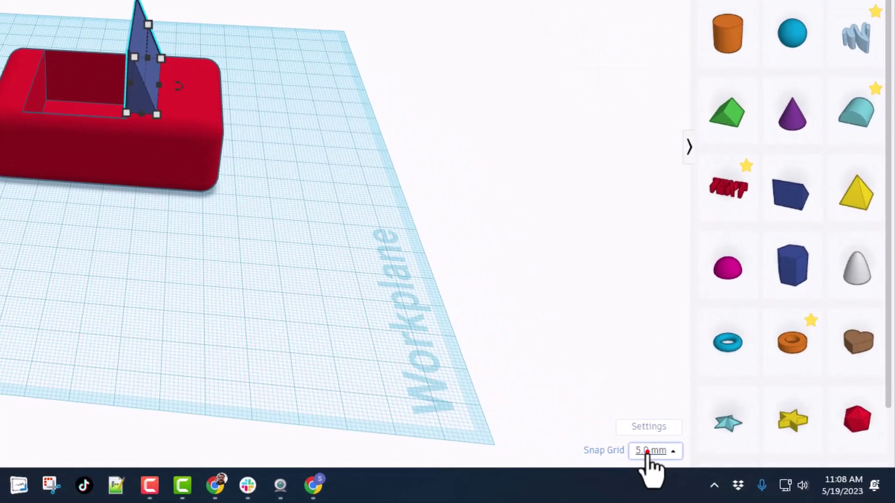
{"action": "left_click", "coordinate": [646, 451]}
{"action": "left_click", "coordinate": [648, 360]}
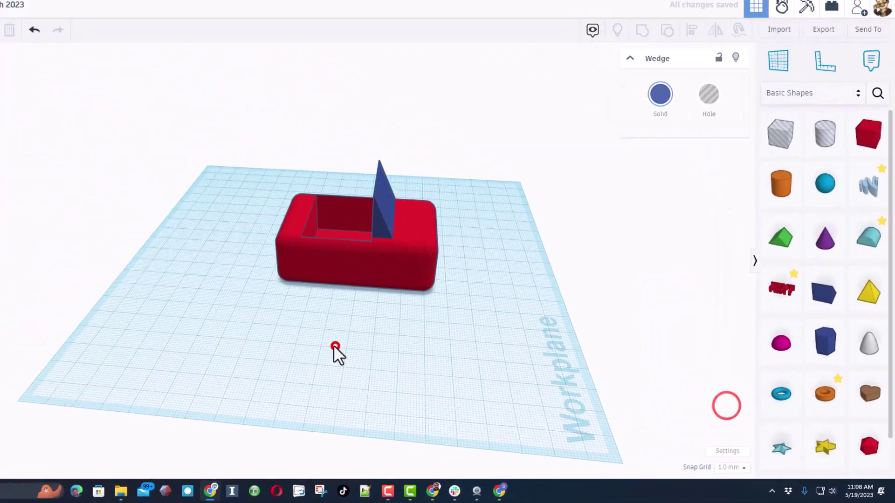
{"action": "left_click", "coordinate": [335, 345]}
Step: Make the blue wedge transparent so it looks like a glass windshield
{"action": "right_click_drag", "start_coordinate": [417, 343], "coordinate": [326, 304]}
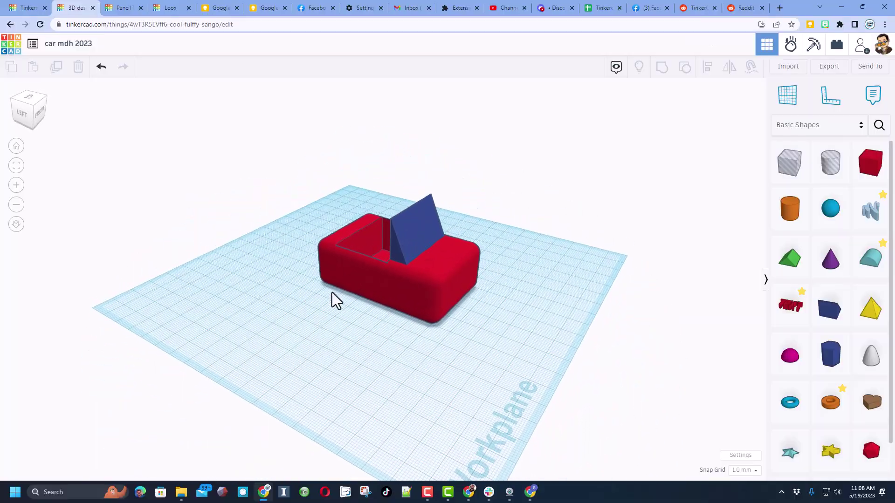
{"action": "left_click", "coordinate": [410, 231]}
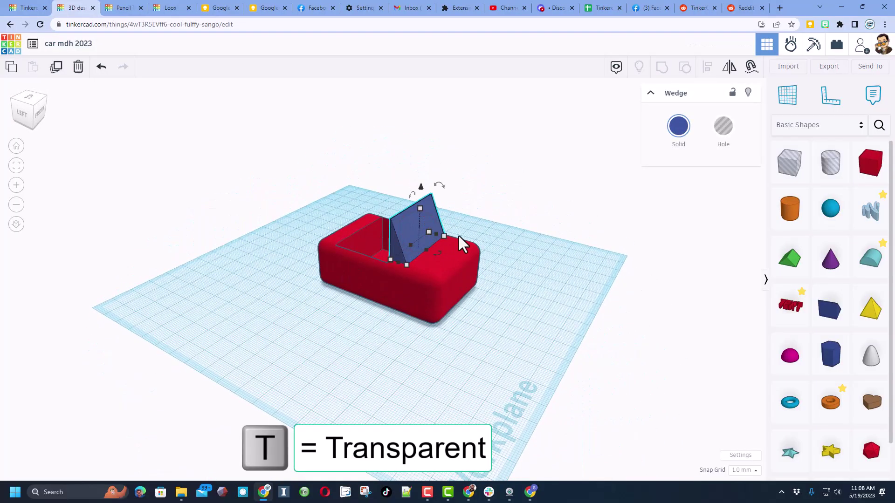
{"action": "key", "text": "t"}
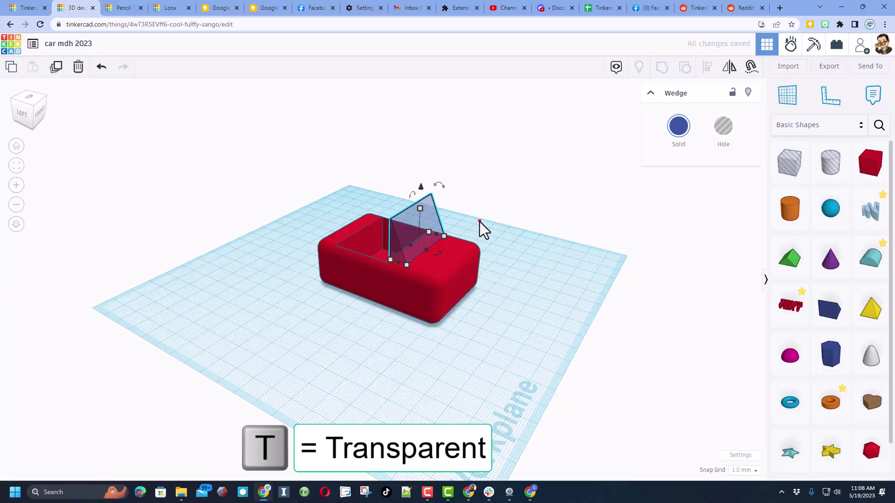
{"action": "left_click", "coordinate": [480, 222]}
{"action": "right_click_drag", "start_coordinate": [523, 230], "coordinate": [404, 298]}
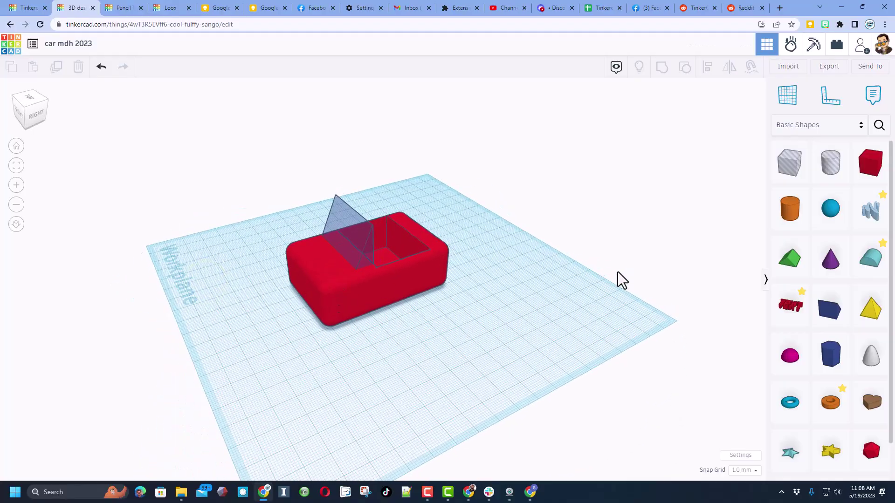
Step: Place a Round Roof shape on the workplane beside the front part of the car body
{"action": "left_click_drag", "start_coordinate": [870, 263], "coordinate": [351, 306]}
{"action": "left_click_drag", "start_coordinate": [285, 259], "coordinate": [369, 287]}
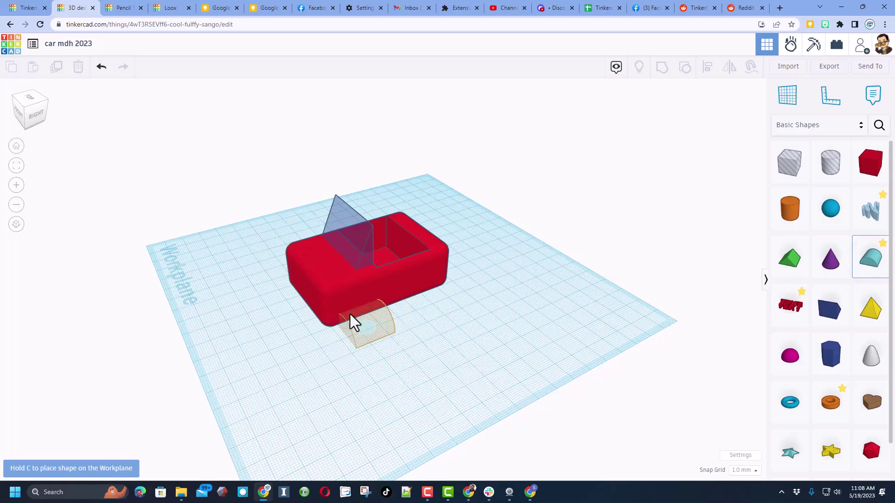
{"action": "left_click", "coordinate": [376, 334]}
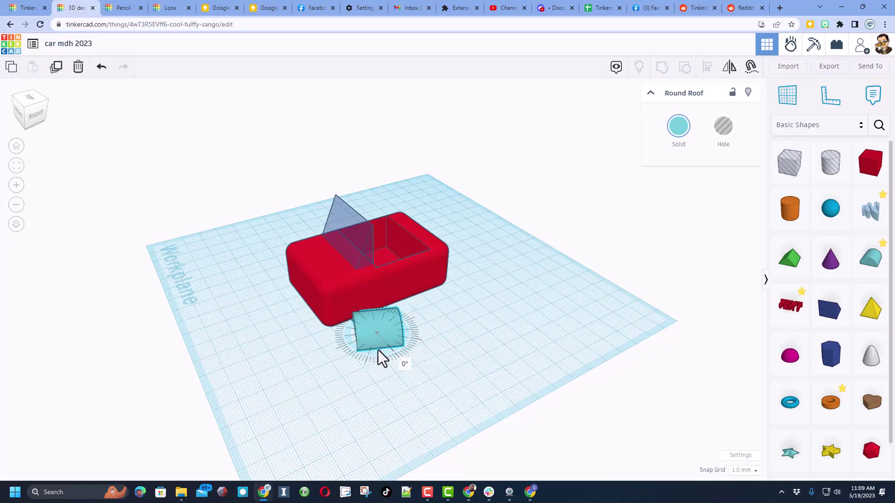
Step: Rotate the round roof -90° so its arch faces the car's side, and turn it into a hole
{"action": "left_click_drag", "start_coordinate": [375, 358], "coordinate": [353, 346]}
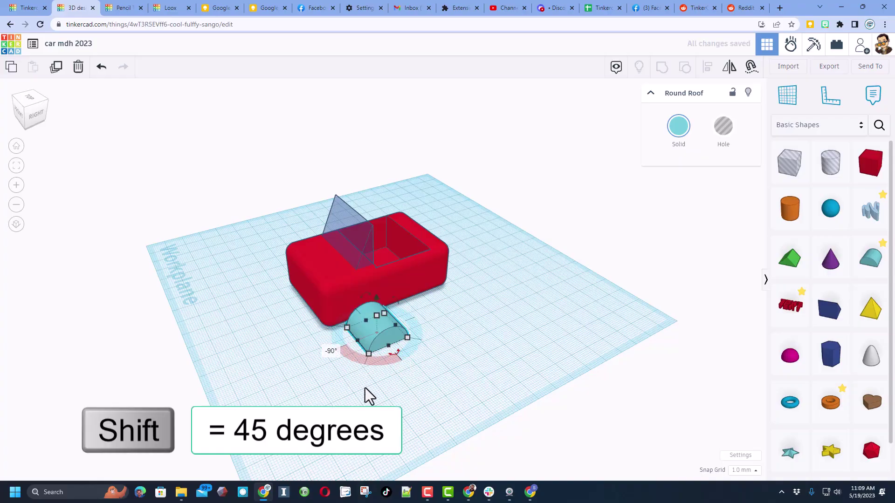
{"action": "right_click_drag", "start_coordinate": [366, 382], "coordinate": [342, 347]}
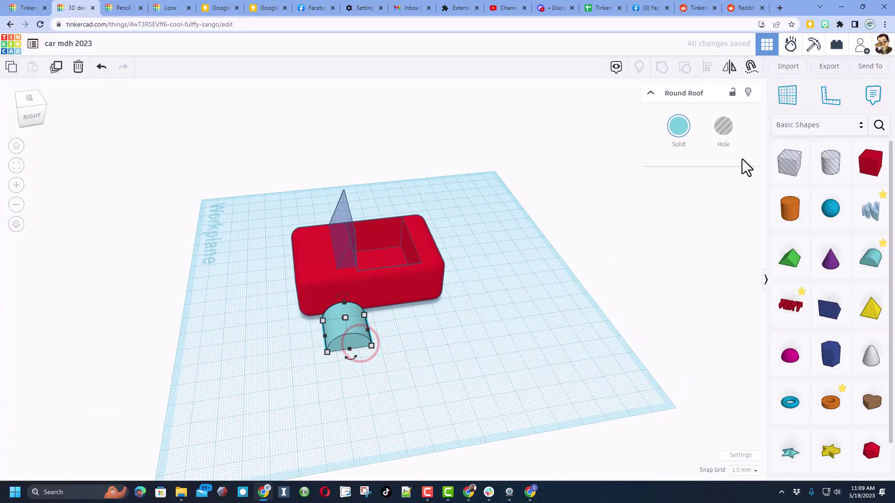
{"action": "left_click", "coordinate": [725, 128]}
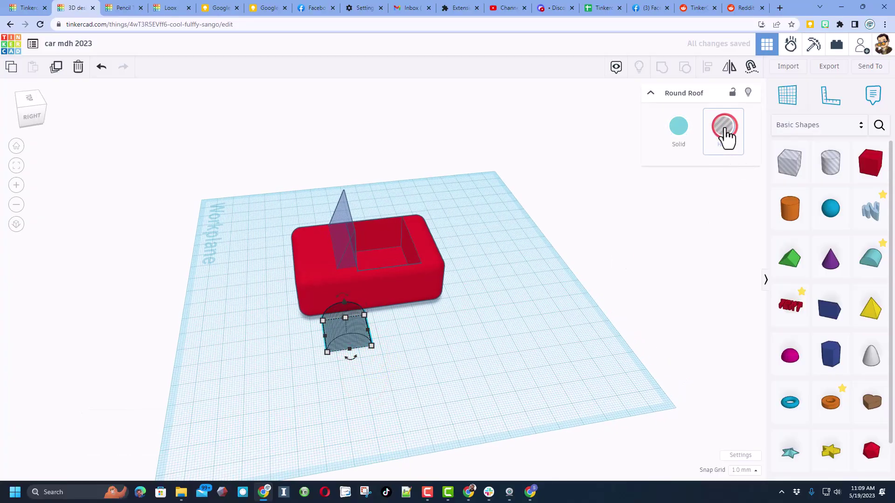
{"action": "left_click", "coordinate": [408, 341]}
Step: Set the round roof hole's size across the car's width to 12 mm
{"action": "right_click_drag", "start_coordinate": [199, 334], "coordinate": [376, 335]}
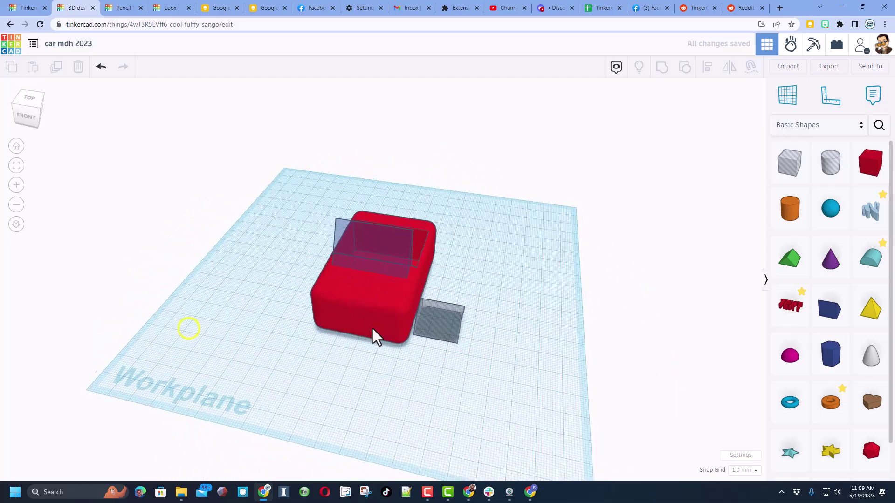
{"action": "left_click", "coordinate": [459, 326]}
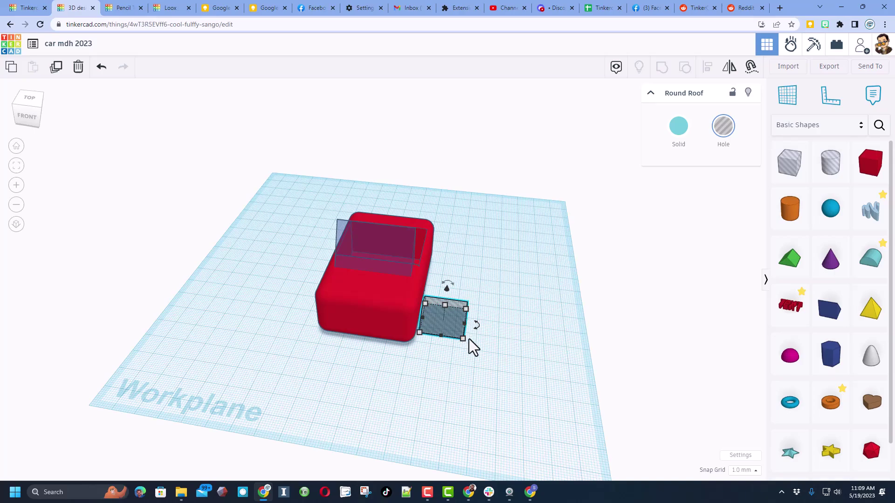
{"action": "left_click", "coordinate": [435, 372]}
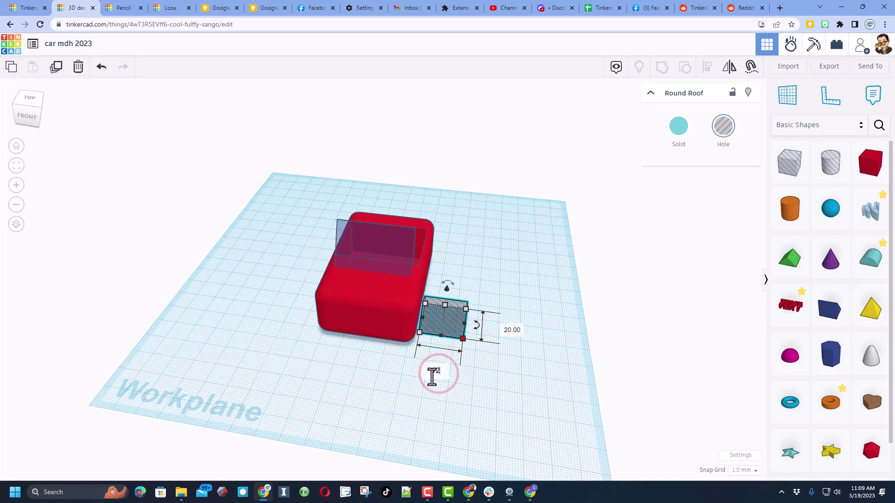
Step: Duplicate the round roof hole and move the copy along the car's side toward the rear for the second wheel well
{"action": "key", "text": "ctrl+d"}
{"action": "left_click", "coordinate": [482, 265]}
{"action": "left_click", "coordinate": [522, 302]}
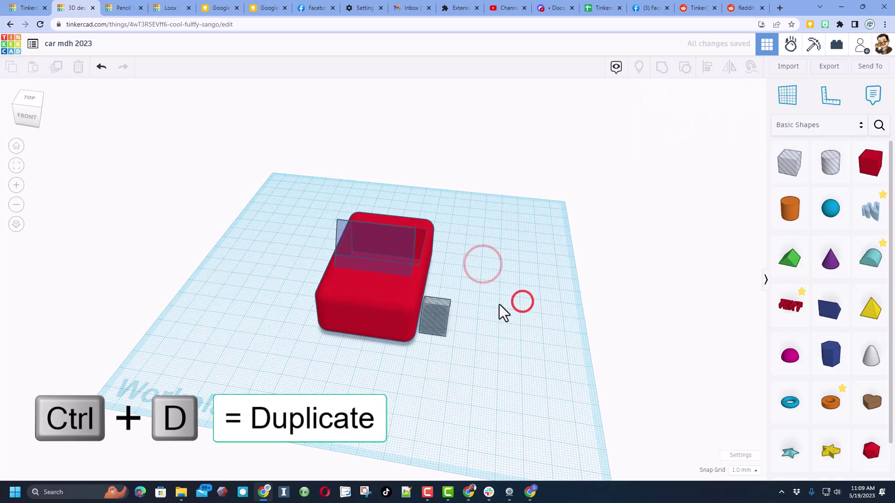
{"action": "left_click", "coordinate": [440, 321]}
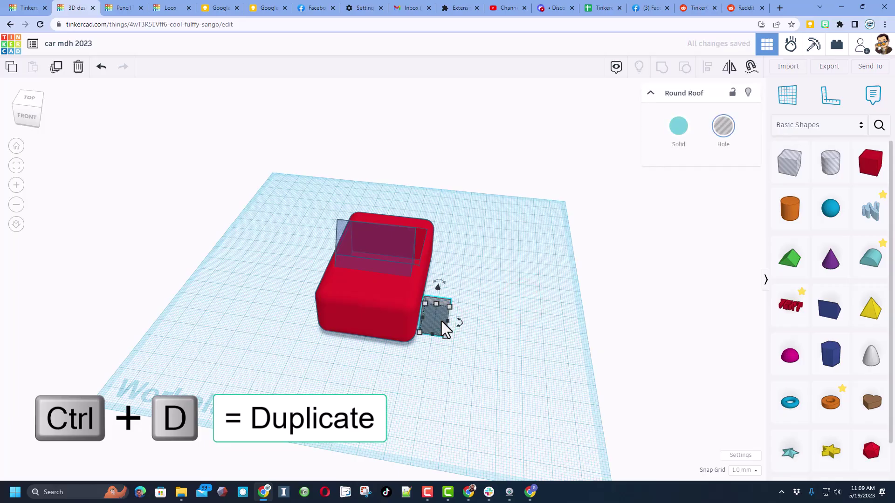
{"action": "key", "text": "shift+Up"}
{"action": "key", "text": "shift+Up"}
{"action": "key", "text": "shift+Up"}
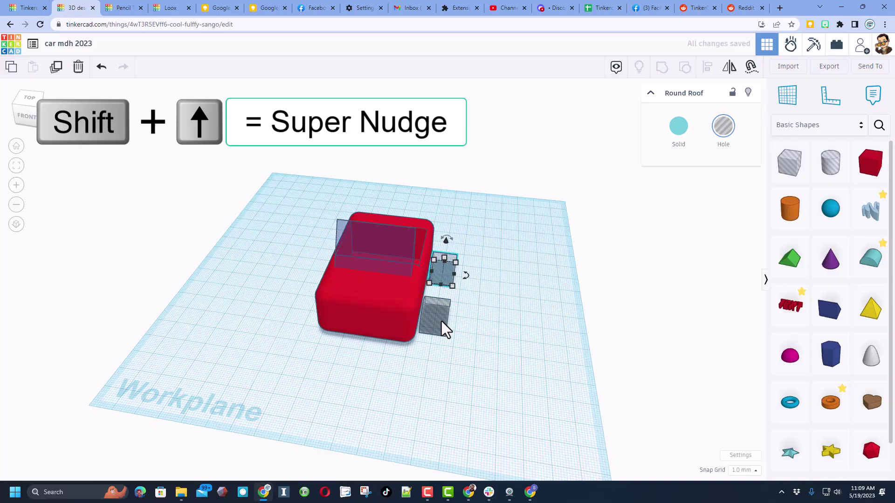
Step: Nudge the front round roof hole slightly toward the car's front and select both round roof holes together
{"action": "right_click_drag", "start_coordinate": [456, 399], "coordinate": [266, 417]}
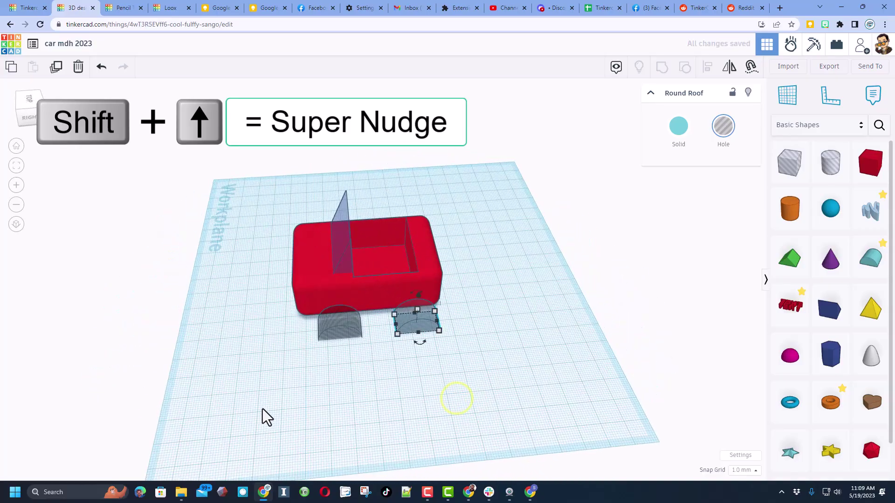
{"action": "left_click", "coordinate": [329, 335]}
{"action": "key", "text": "Left"}
{"action": "key", "text": "Left"}
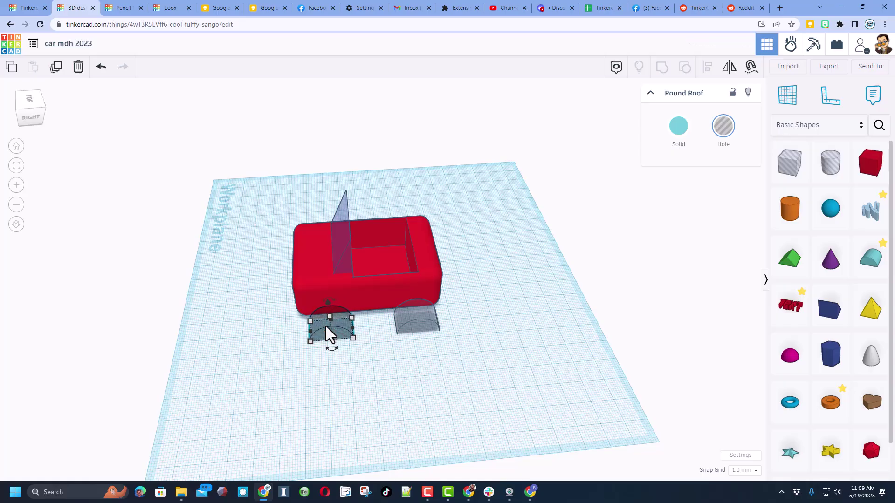
{"action": "left_click", "coordinate": [416, 333], "text": "shift"}
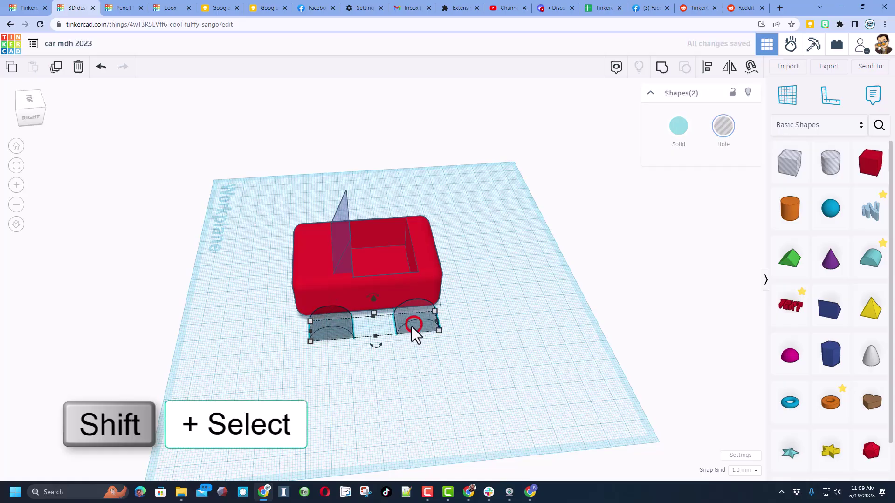
Step: Group the two round roof holes, then duplicate the group and move the copy across to the car's opposite side
{"action": "left_click", "coordinate": [662, 69]}
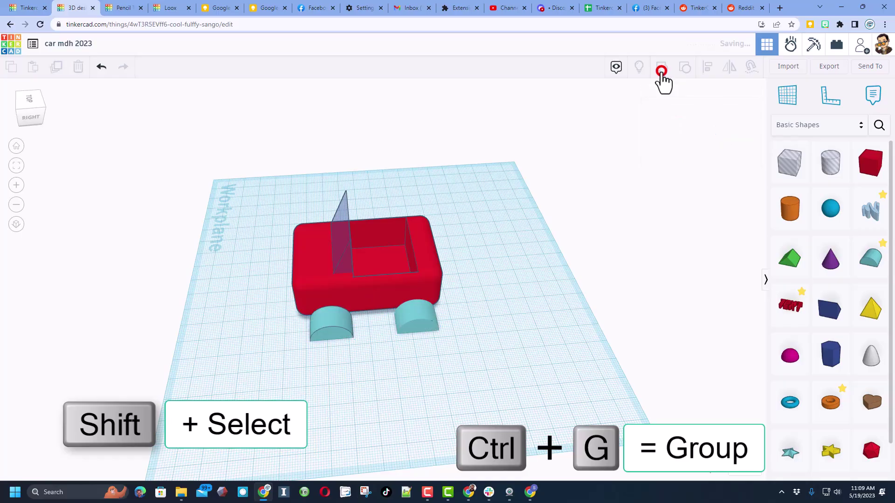
{"action": "right_click_drag", "start_coordinate": [312, 306], "coordinate": [516, 293]}
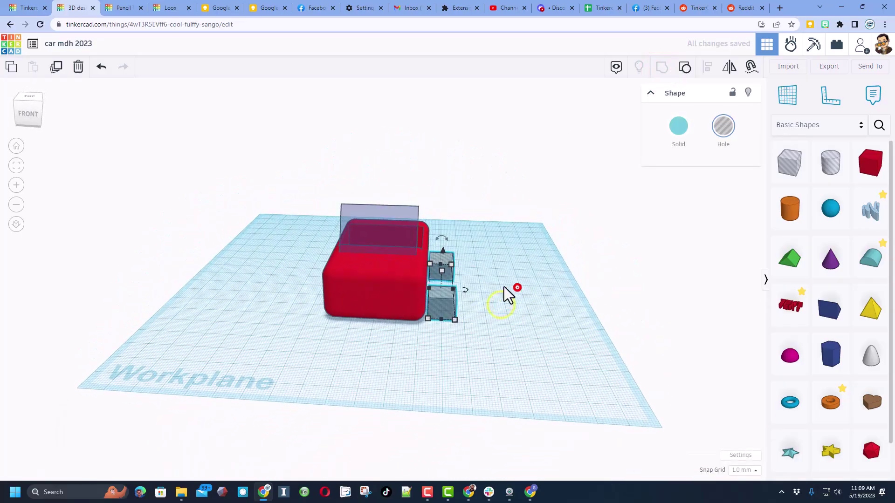
{"action": "left_click", "coordinate": [516, 289]}
{"action": "left_click", "coordinate": [450, 306]}
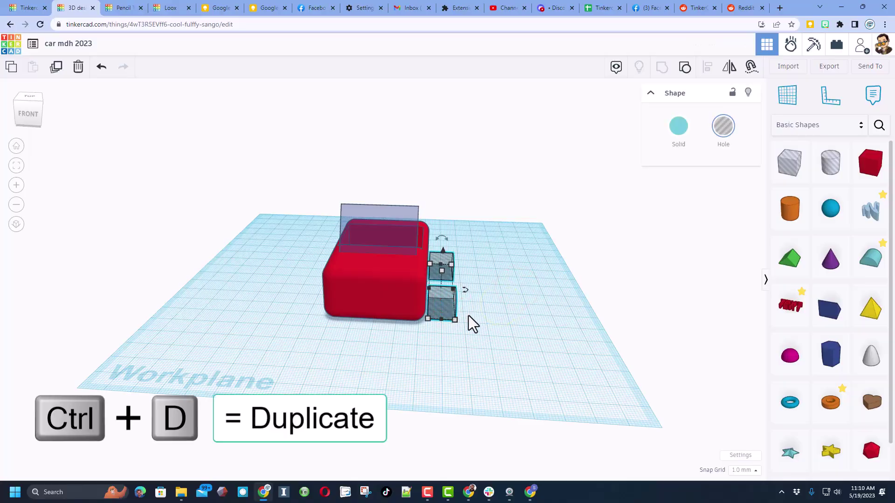
{"action": "key", "text": "ctrl+d"}
{"action": "key", "text": "shift+Left"}
{"action": "key", "text": "shift+Left"}
{"action": "key", "text": "shift+Left"}
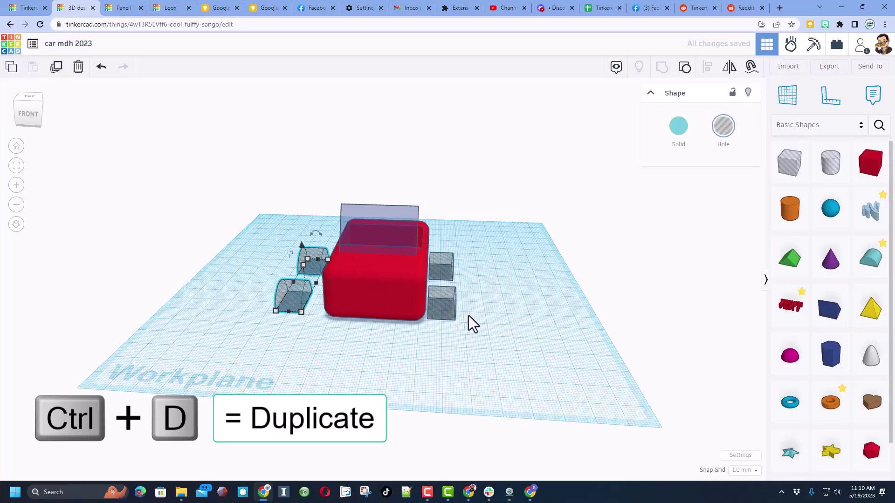
Step: Align the first pair of wheel-well holes flush with the nearest side edge of the car body
{"action": "left_click", "coordinate": [506, 366]}
{"action": "left_click_drag", "start_coordinate": [485, 289], "coordinate": [390, 352]}
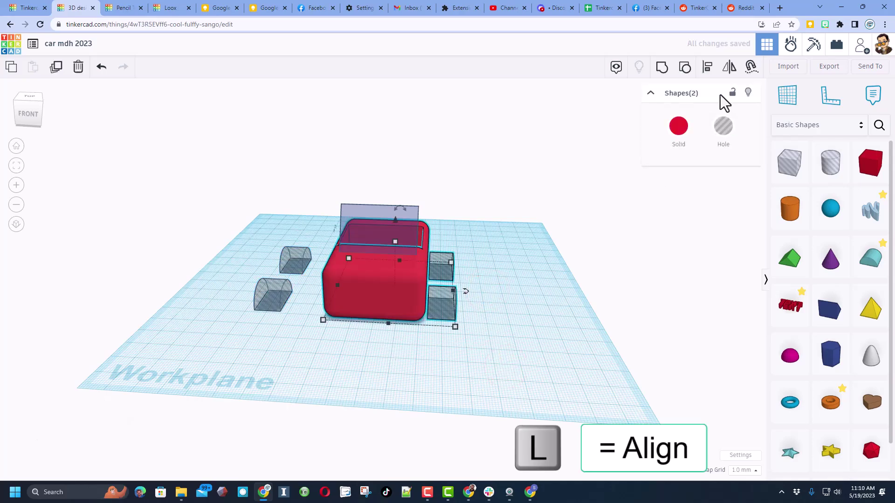
{"action": "key", "text": "l"}
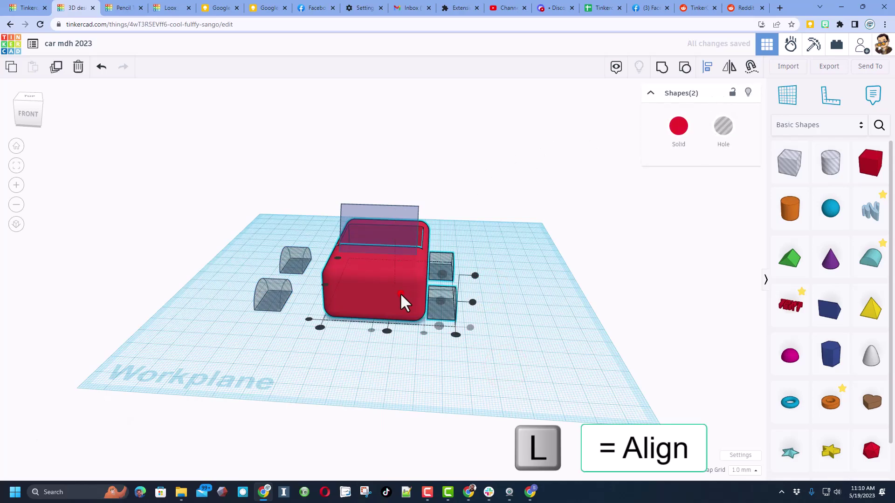
{"action": "left_click", "coordinate": [423, 334]}
{"action": "left_click", "coordinate": [403, 351]}
Step: Align the duplicated pair of wheel-well holes flush with the opposite side edge of the car body
{"action": "left_click_drag", "start_coordinate": [196, 254], "coordinate": [318, 320]}
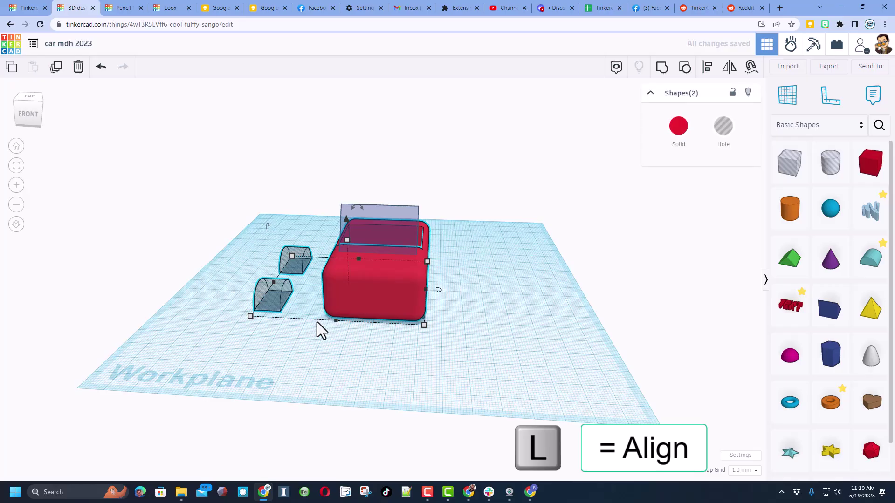
{"action": "key", "text": "l"}
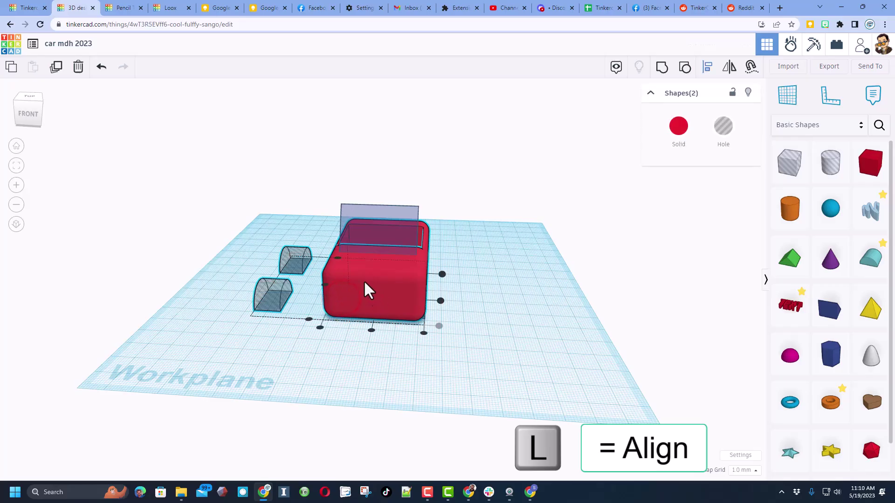
{"action": "left_click", "coordinate": [320, 327]}
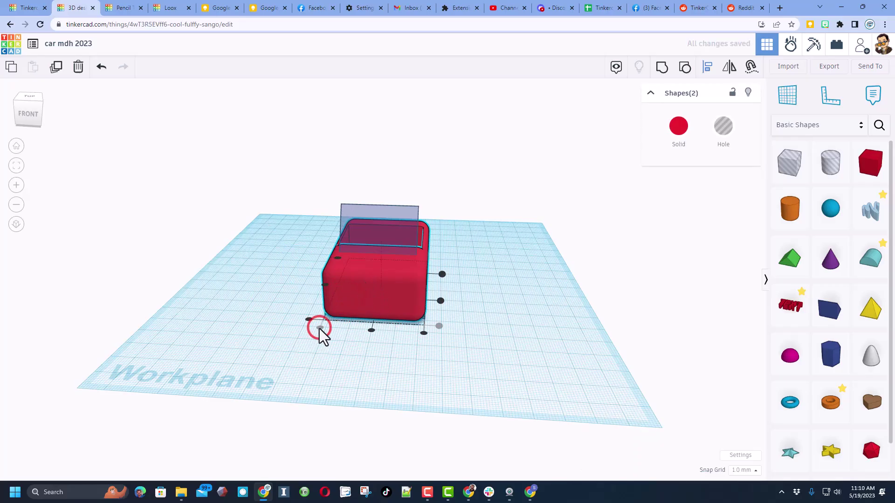
{"action": "left_click", "coordinate": [277, 356]}
Step: Group the car body with both pairs of wheel-well holes to cut out all four wheel wells
{"action": "right_click_drag", "start_coordinate": [260, 335], "coordinate": [290, 324]}
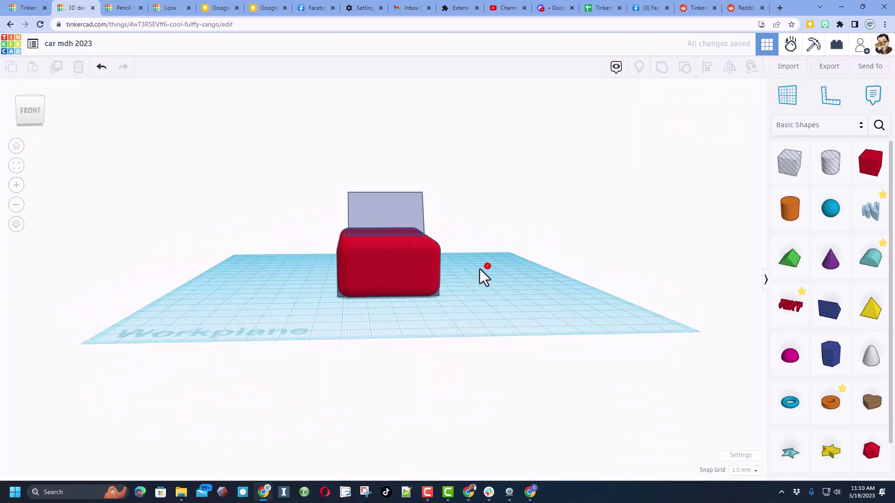
{"action": "left_click_drag", "start_coordinate": [324, 312], "coordinate": [326, 314]}
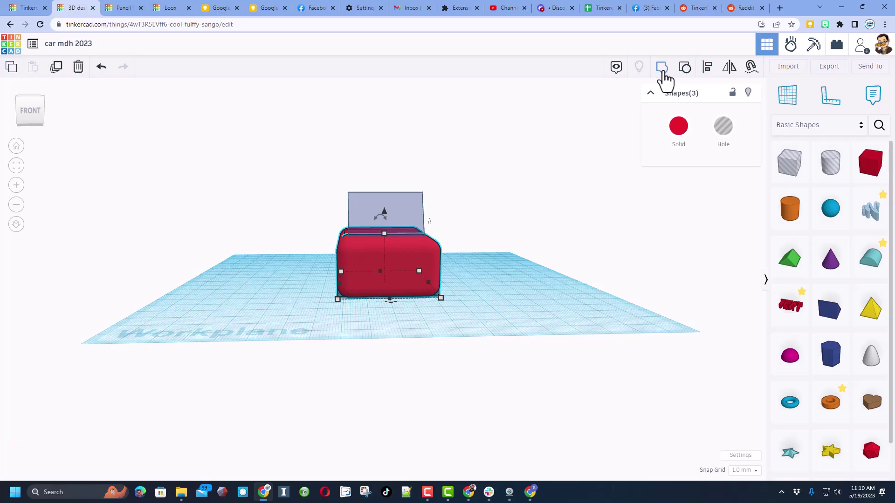
{"action": "left_click", "coordinate": [662, 67]}
{"action": "right_click_drag", "start_coordinate": [478, 262], "coordinate": [339, 303]}
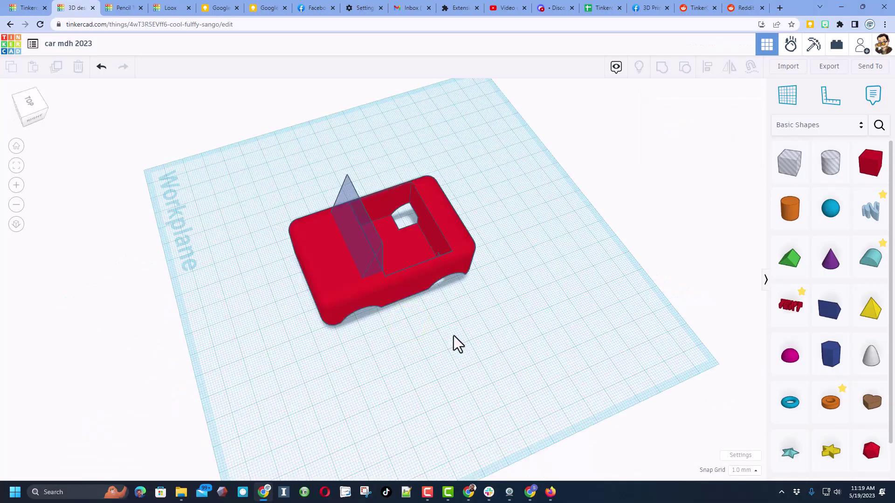
Step: Open the car body group for editing and nudge one side's wheel-well holes outward until they clear the interior
{"action": "right_click_drag", "start_coordinate": [458, 344], "coordinate": [444, 281]}
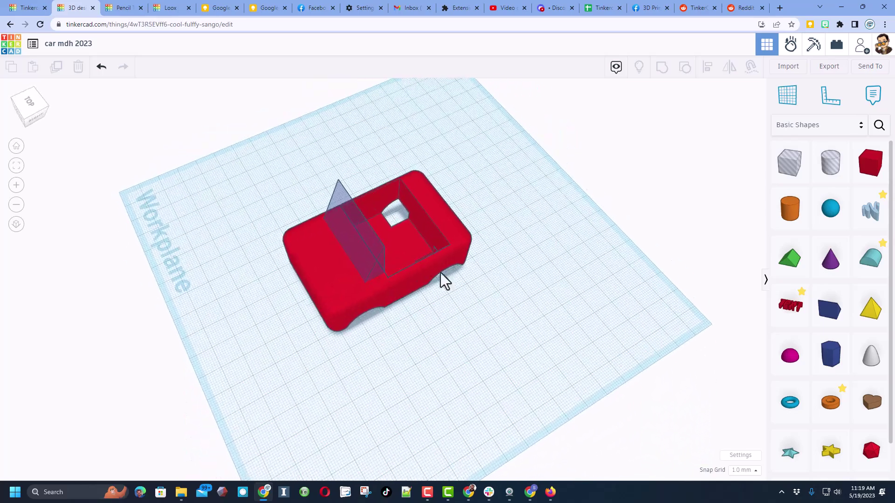
{"action": "left_click", "coordinate": [420, 251]}
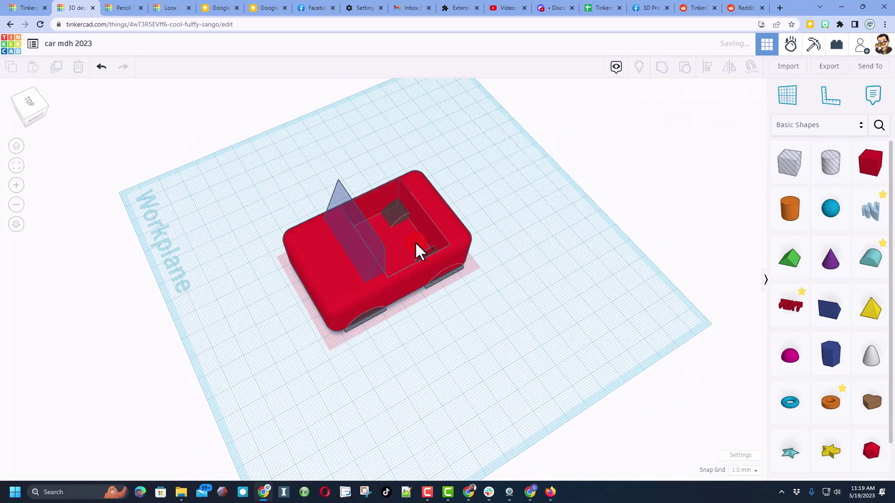
{"action": "left_click", "coordinate": [417, 246]}
{"action": "right_click_drag", "start_coordinate": [438, 271], "coordinate": [516, 285]}
{"action": "left_click", "coordinate": [383, 239]}
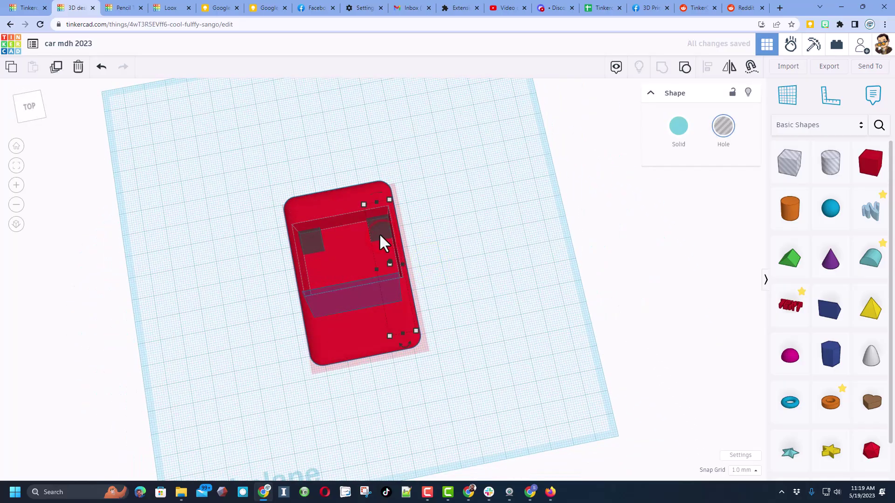
{"action": "key", "text": "Right"}
{"action": "key", "text": "Right"}
{"action": "key", "text": "Right"}
{"action": "key", "text": "Right"}
{"action": "key", "text": "Right"}
{"action": "key", "text": "Right"}
{"action": "key", "text": "Right"}
{"action": "key", "text": "Right"}
{"action": "key", "text": "Right"}
{"action": "key", "text": "Right"}
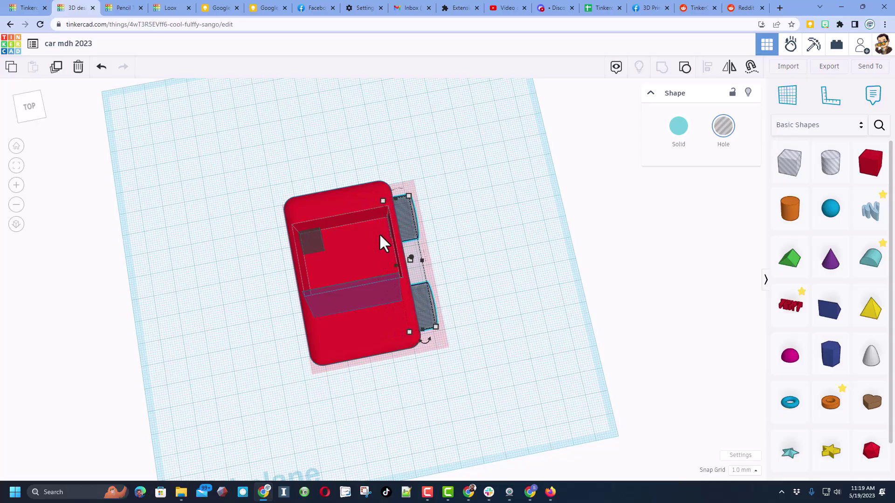
{"action": "key", "text": "Right"}
Step: Nudge the other side's wheel-well holes outward clear of the interior, then leave group editing
{"action": "left_click", "coordinate": [314, 247]}
{"action": "key", "text": "Left"}
{"action": "key", "text": "Left"}
{"action": "key", "text": "Left"}
{"action": "key", "text": "Left"}
{"action": "key", "text": "Left"}
{"action": "key", "text": "Left"}
{"action": "key", "text": "Left"}
{"action": "key", "text": "Left"}
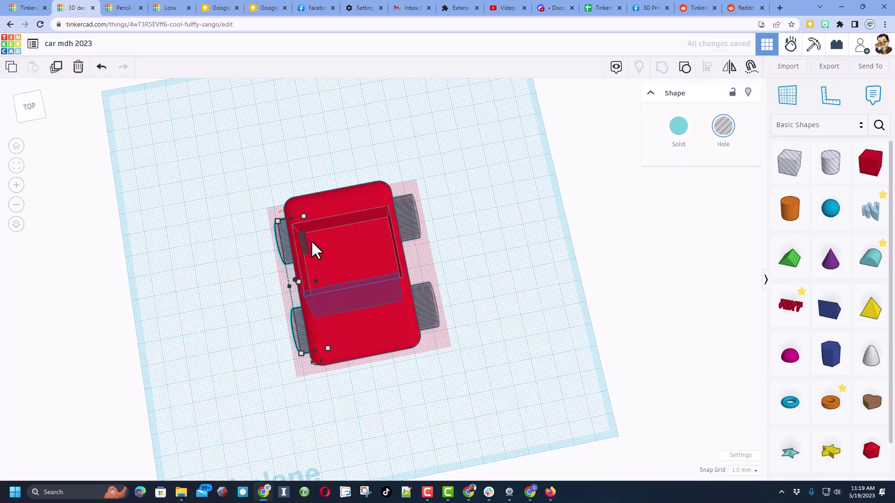
{"action": "key", "text": "Left"}
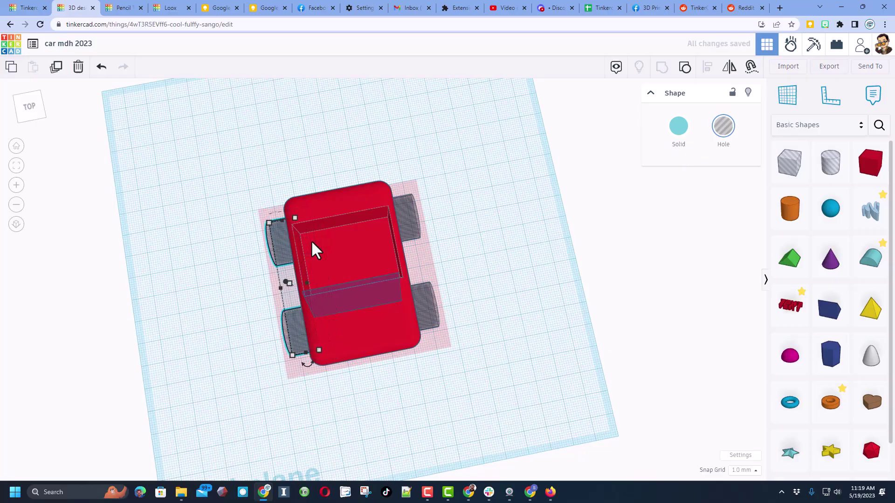
{"action": "key", "text": "Right"}
{"action": "left_click", "coordinate": [478, 265]}
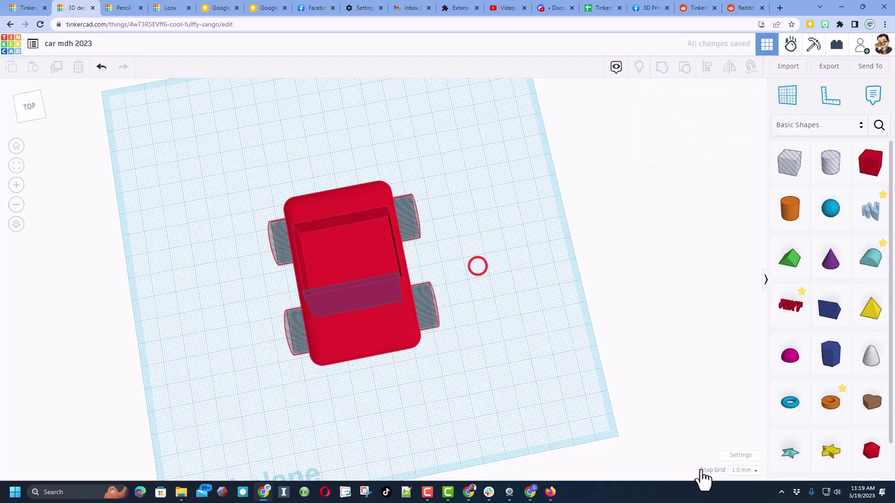
Step: Add a White wall tire and rim from the Vehicles & Machines shapes onto the car's side at the front wheel well
{"action": "right_click_drag", "start_coordinate": [530, 334], "coordinate": [372, 269]}
{"action": "right_click_drag", "start_coordinate": [436, 327], "coordinate": [355, 311]}
{"action": "left_click", "coordinate": [815, 125]}
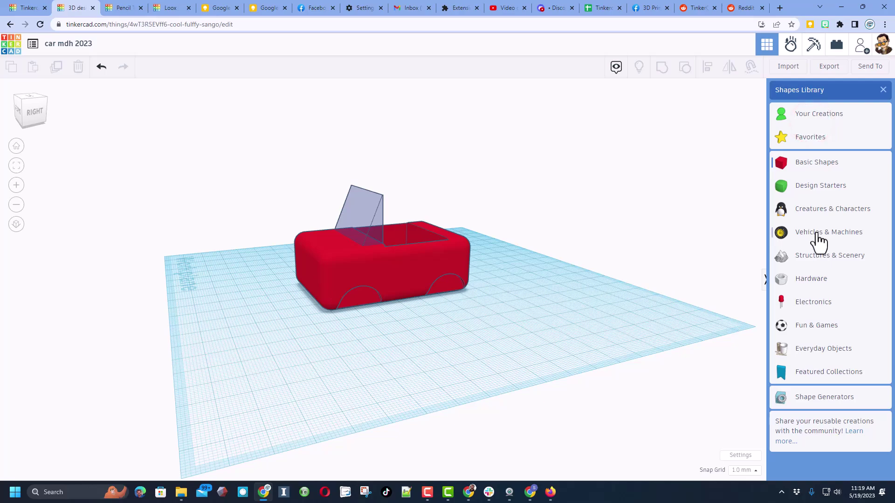
{"action": "left_click", "coordinate": [825, 233]}
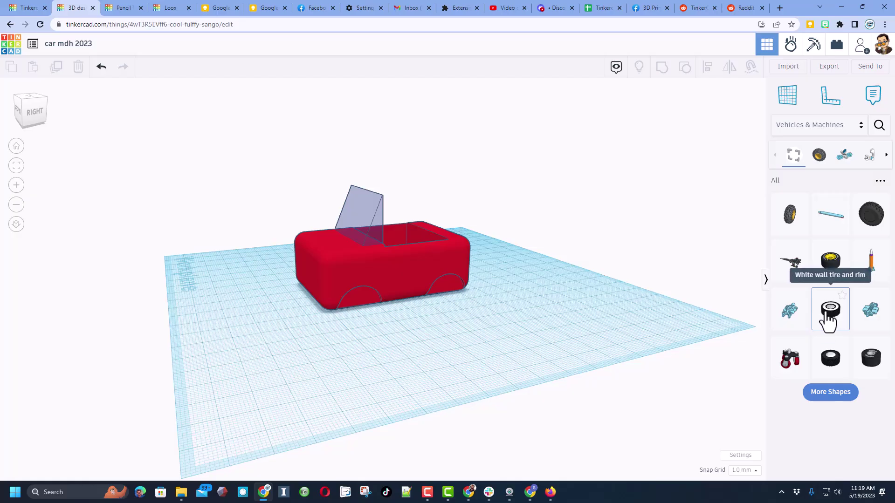
{"action": "left_click_drag", "start_coordinate": [827, 321], "coordinate": [354, 294]}
Step: Scale the tire down proportionally to a diameter of 15.60 mm
{"action": "scroll", "coordinate": [358, 294], "scroll_direction": "up", "scroll_amount": 5}
{"action": "scroll", "coordinate": [361, 296], "scroll_direction": "up", "scroll_amount": 3}
{"action": "right_click_drag", "start_coordinate": [330, 301], "coordinate": [303, 300]}
{"action": "scroll", "coordinate": [252, 298], "scroll_direction": "down", "scroll_amount": 10}
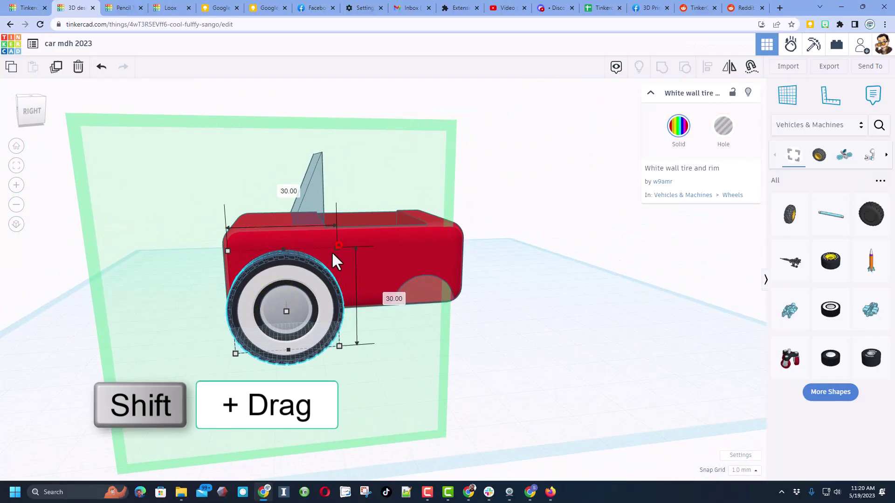
{"action": "left_click_drag", "start_coordinate": [337, 245], "coordinate": [290, 306], "text": "shift"}
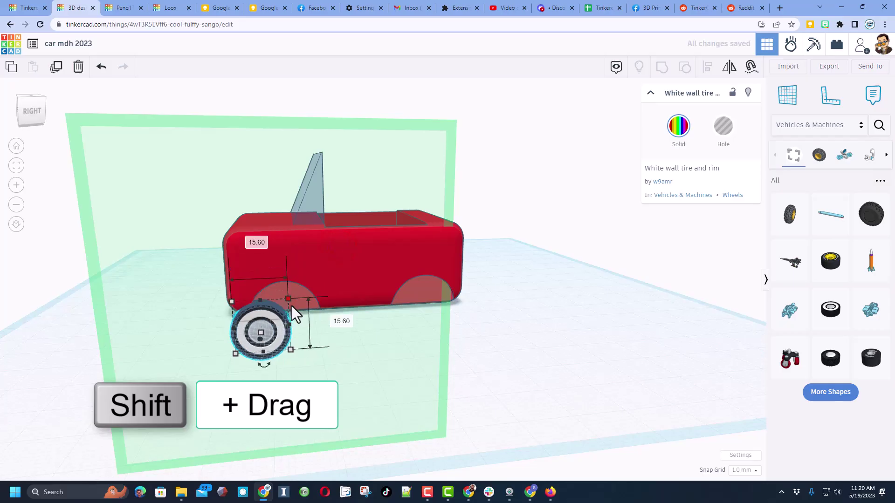
Step: Nudge the tire toward the rear and upward until it sits centred in the front wheel well
{"action": "key", "text": "Right"}
{"action": "key", "text": "Right"}
{"action": "key", "text": "Right"}
{"action": "key", "text": "Right"}
{"action": "key", "text": "Right"}
{"action": "key", "text": "Right"}
{"action": "key", "text": "Right"}
{"action": "key", "text": "Up"}
{"action": "key", "text": "Up"}
{"action": "key", "text": "Up"}
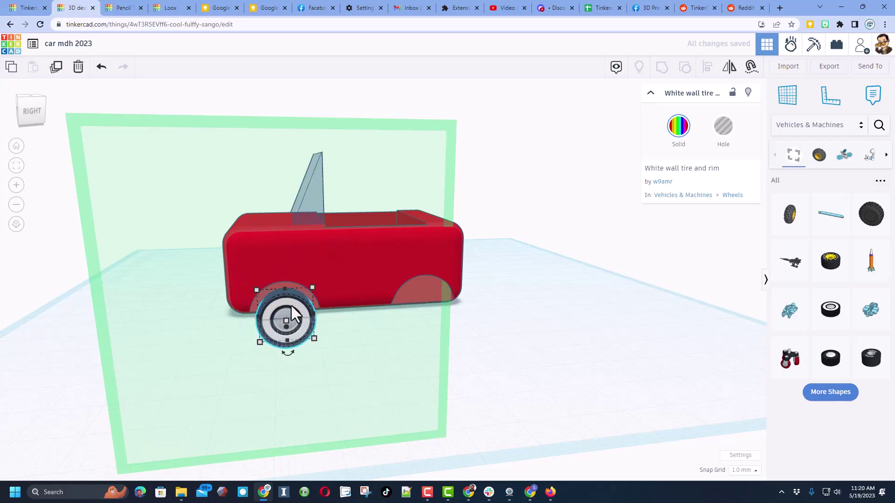
Step: Place a workplane on the inner wall of the front wheel well and drop the tire onto it
{"action": "scroll", "coordinate": [287, 322], "scroll_direction": "up", "scroll_amount": 5}
{"action": "right_click_drag", "start_coordinate": [227, 300], "coordinate": [334, 291]}
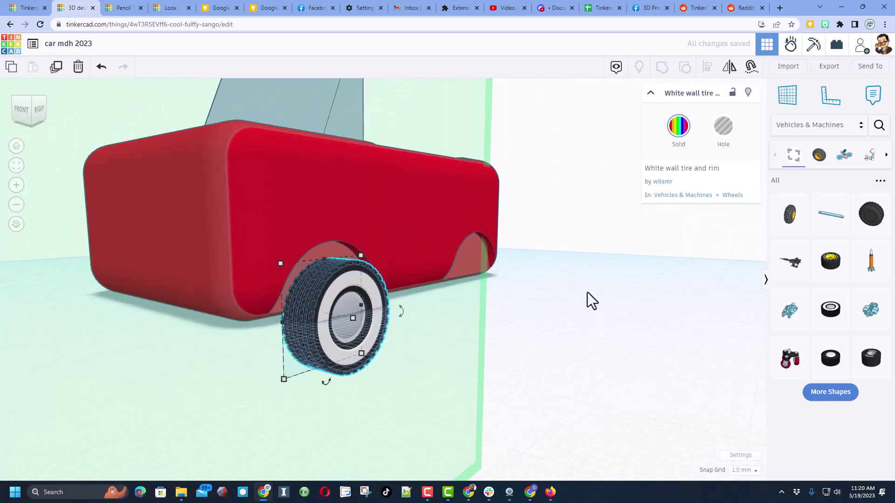
{"action": "left_click", "coordinate": [786, 97]}
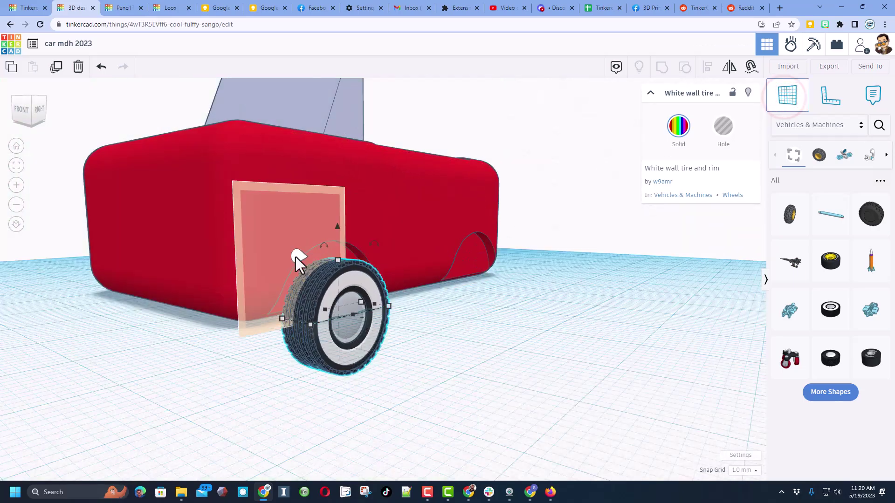
{"action": "key", "text": "d"}
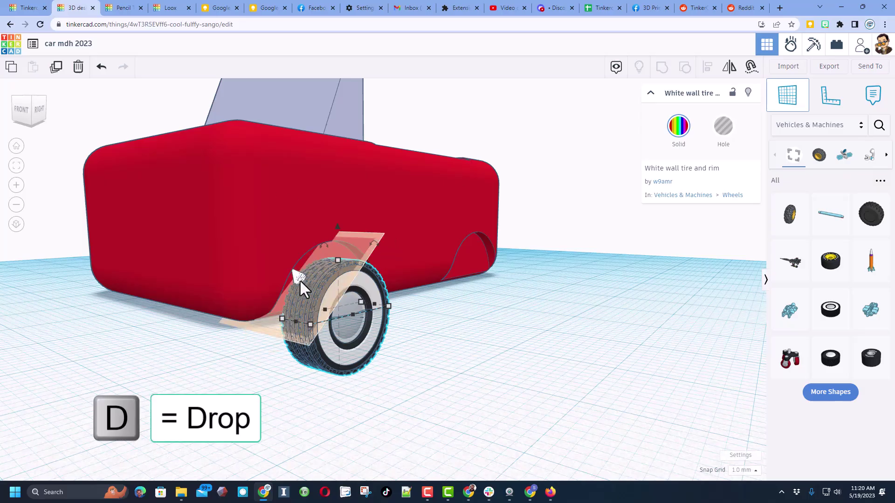
{"action": "left_click", "coordinate": [301, 266]}
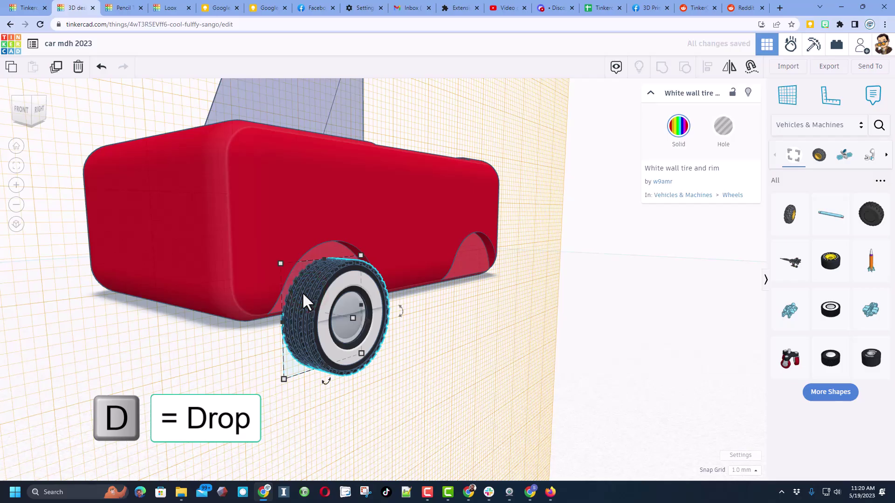
{"action": "left_click", "coordinate": [322, 309]}
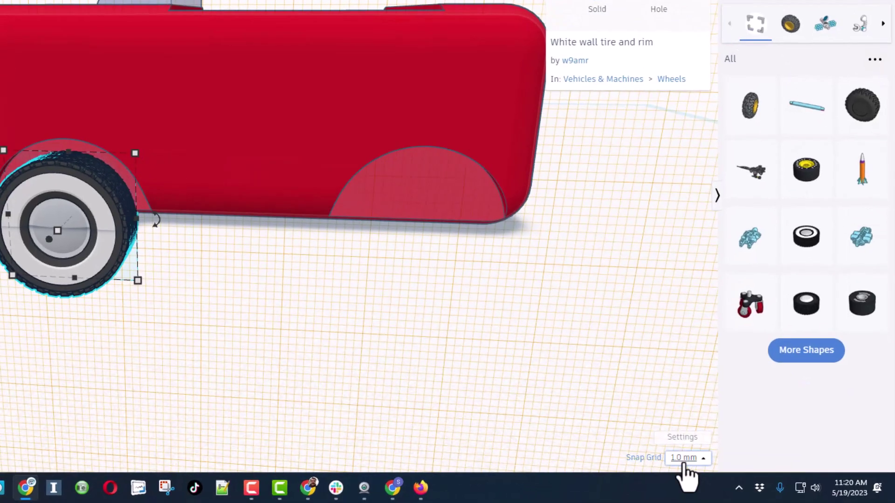
Step: Set the snap grid to 0.5 mm, then duplicate the front tire and move the copy into the rear wheel well
{"action": "left_click", "coordinate": [741, 470]}
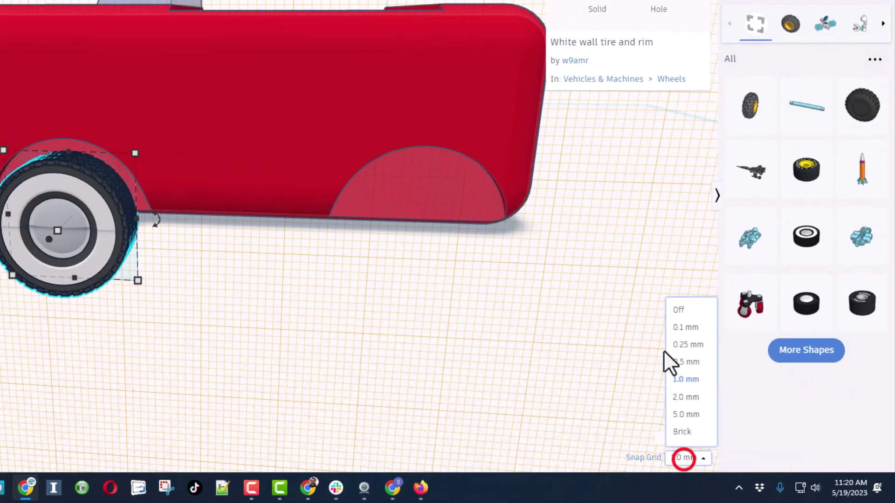
{"action": "left_click", "coordinate": [685, 362]}
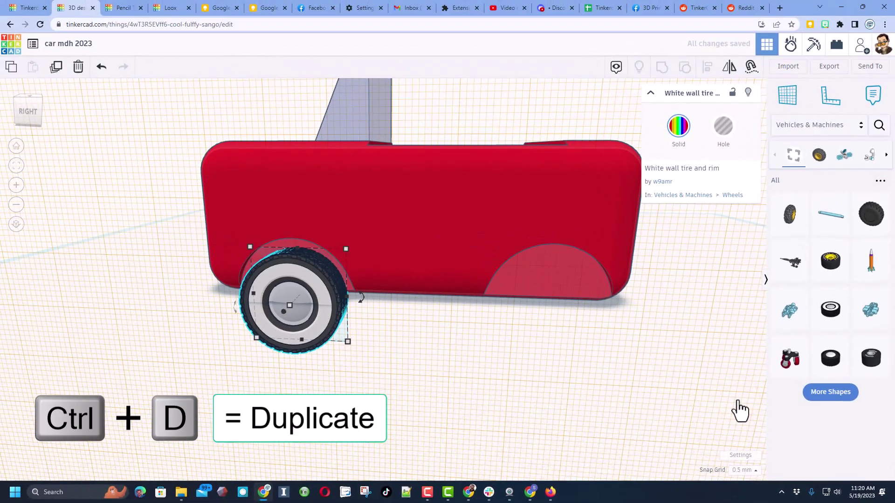
{"action": "key", "text": "ctrl+d"}
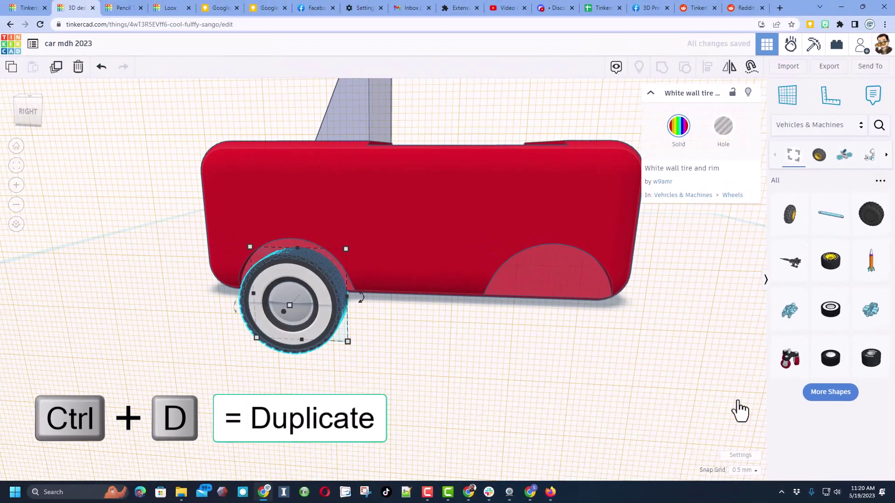
{"action": "key", "text": "shift+Right"}
{"action": "key", "text": "shift+Right"}
{"action": "key", "text": "shift+Right"}
{"action": "key", "text": "shift+Right"}
{"action": "key", "text": "shift+Right"}
{"action": "key", "text": "shift+Right"}
{"action": "key", "text": "shift+Right"}
{"action": "key", "text": "shift+Right"}
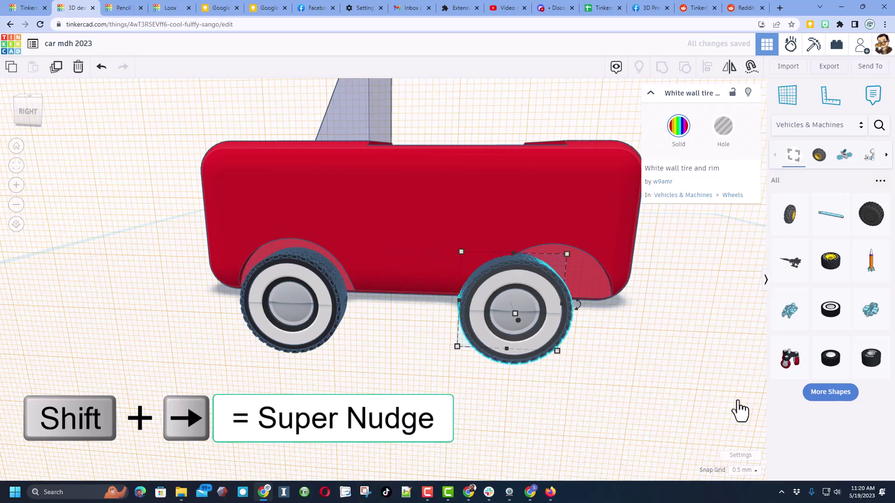
{"action": "key", "text": "shift+Right"}
{"action": "key", "text": "shift+Right"}
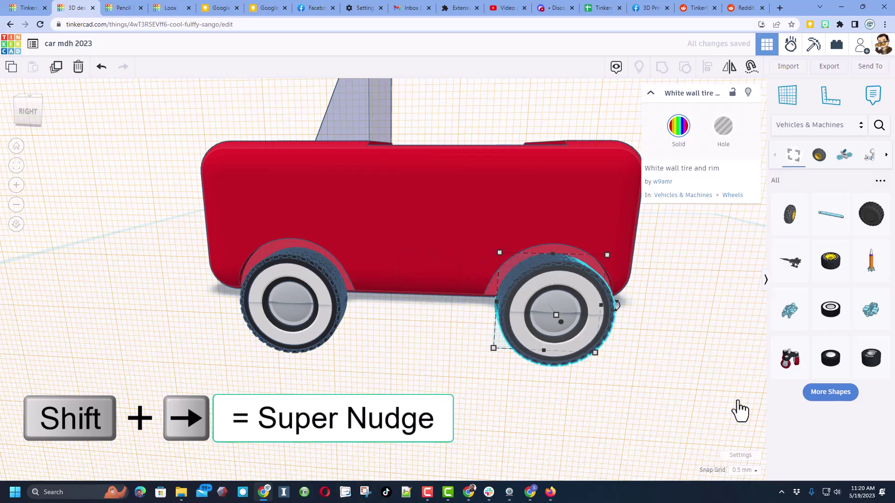
Step: Return the workplane to the base grid beneath the car
{"action": "left_click", "coordinate": [787, 93]}
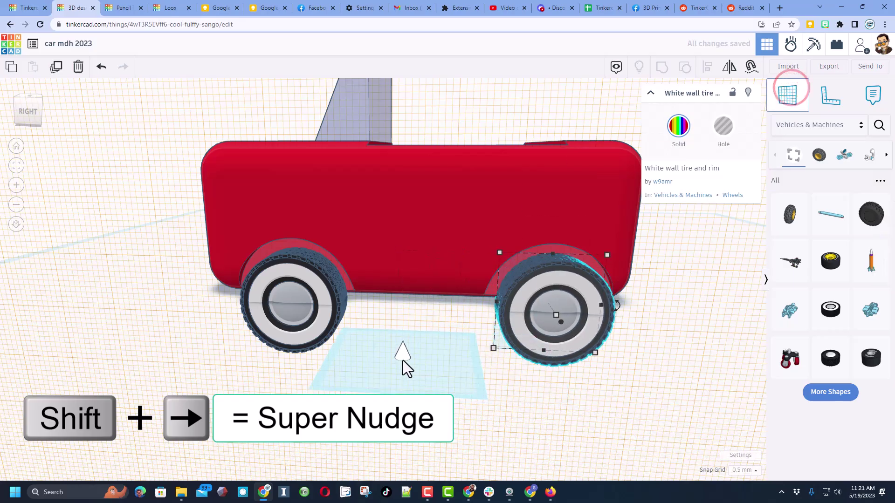
{"action": "left_click", "coordinate": [402, 361]}
{"action": "right_click_drag", "start_coordinate": [381, 397], "coordinate": [522, 396]}
{"action": "scroll", "coordinate": [550, 403], "scroll_direction": "down", "scroll_amount": 5}
{"action": "left_click", "coordinate": [519, 390]}
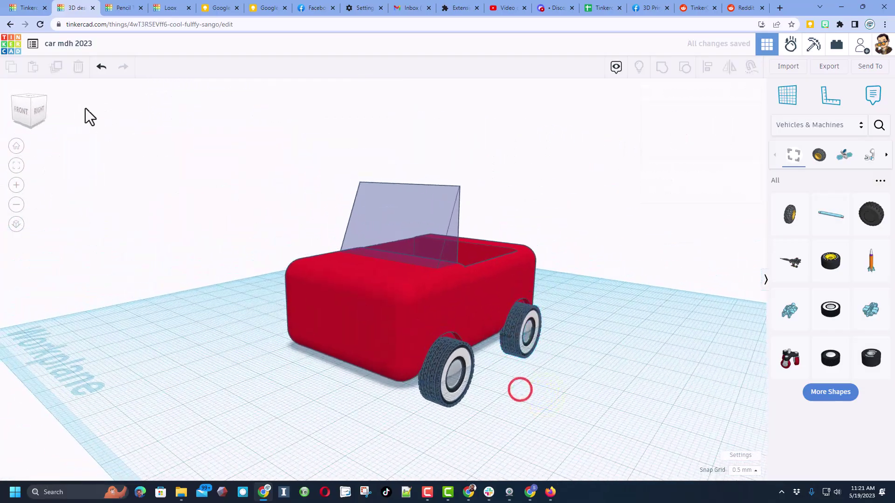
Step: Select the body, windshield and both tires together and raise the whole car above the base grid
{"action": "left_click_drag", "start_coordinate": [193, 151], "coordinate": [622, 432]}
{"action": "key", "text": "ctrl+shift+Up"}
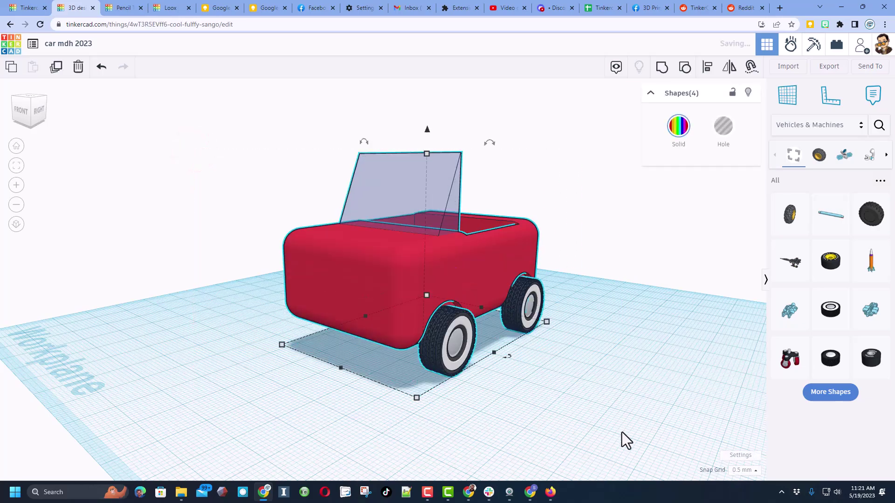
{"action": "left_click", "coordinate": [613, 430]}
Step: Select the front and rear tires on the car's finished side and duplicate them
{"action": "right_click_drag", "start_coordinate": [610, 424], "coordinate": [483, 363]}
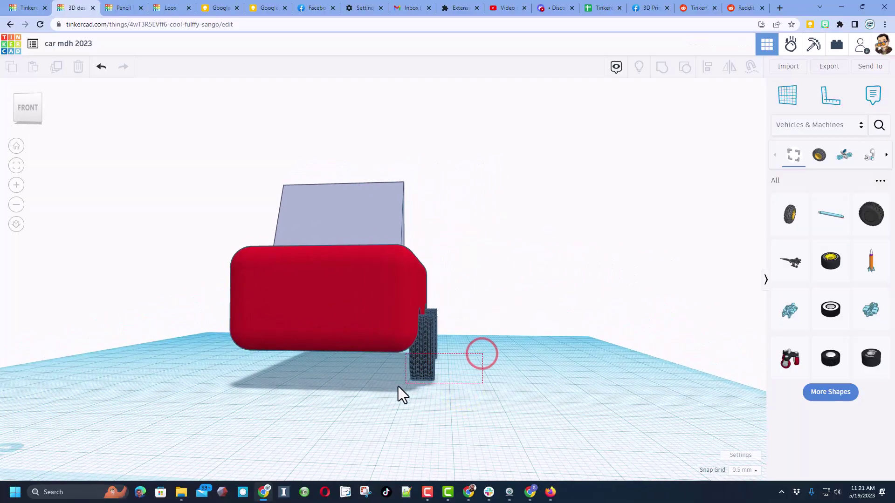
{"action": "left_click_drag", "start_coordinate": [395, 386], "coordinate": [382, 399]}
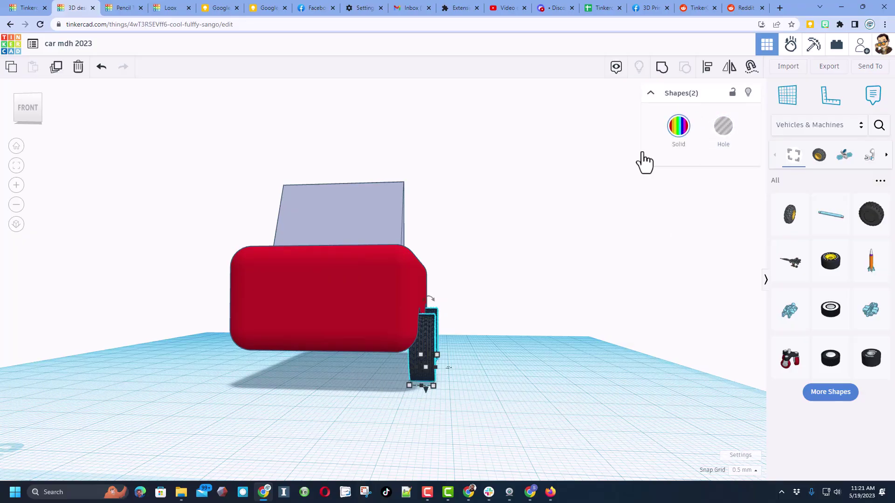
{"action": "key", "text": "ctrl+d"}
Step: Place a workplane on the inner wall of the opposite side's front wheel well and fit the duplicated tires against it
{"action": "right_click_drag", "start_coordinate": [409, 314], "coordinate": [502, 323]}
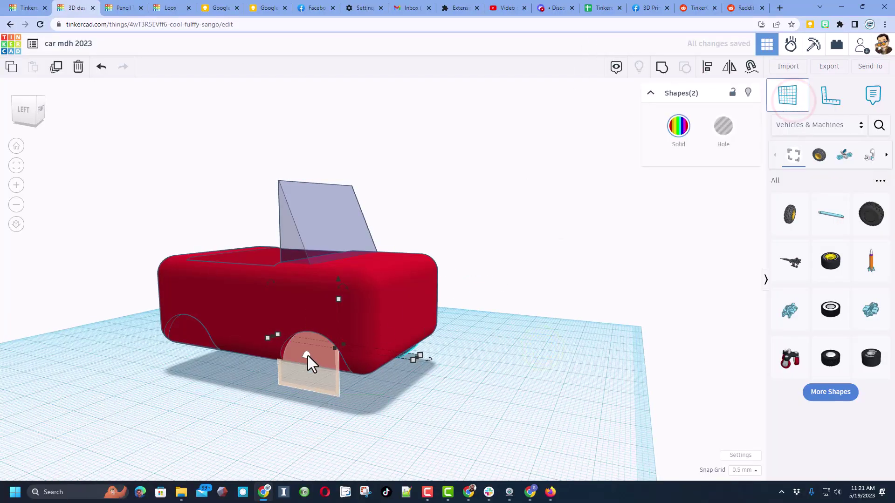
{"action": "left_click", "coordinate": [307, 355]}
{"action": "key", "text": "ctrl+v"}
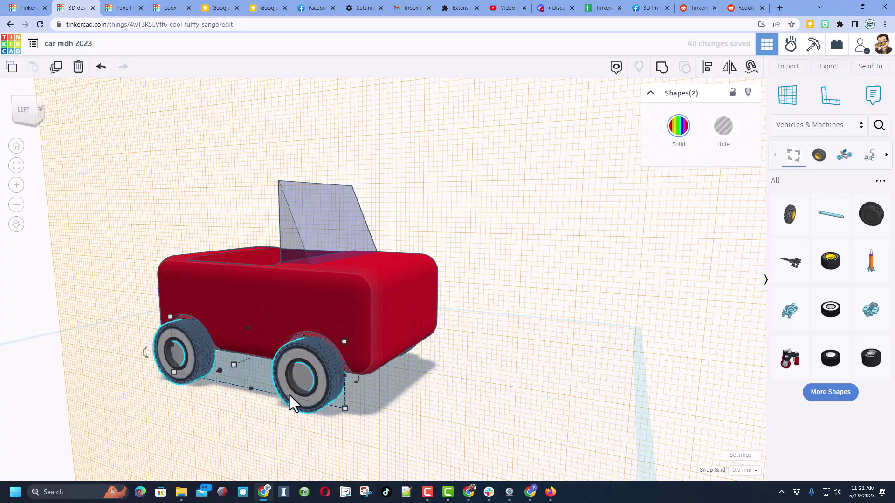
{"action": "right_click_drag", "start_coordinate": [377, 393], "coordinate": [343, 397]}
{"action": "left_click", "coordinate": [344, 398]}
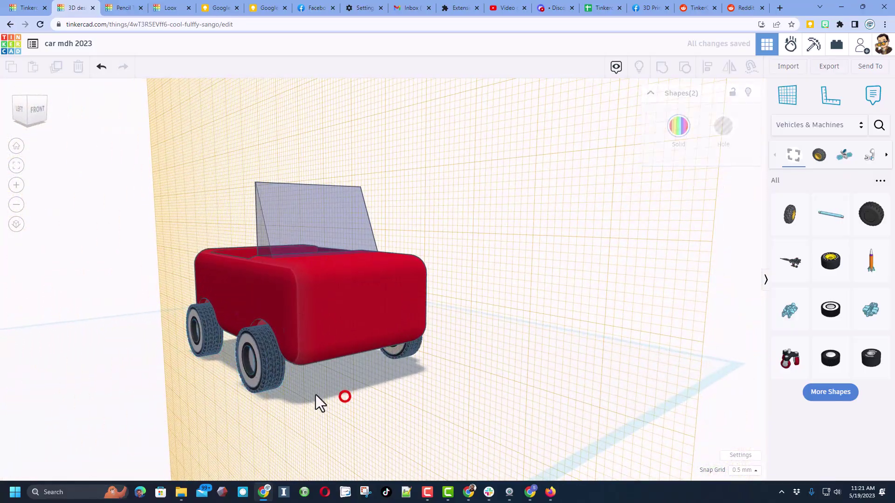
Step: Reset the workplane to the original base grid
{"action": "left_click", "coordinate": [792, 102]}
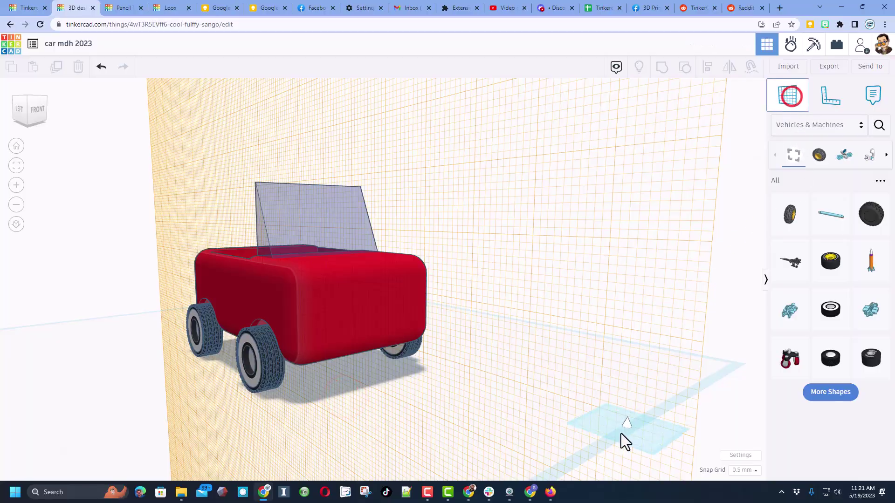
{"action": "left_click", "coordinate": [584, 424]}
{"action": "right_click_drag", "start_coordinate": [596, 406], "coordinate": [602, 366]}
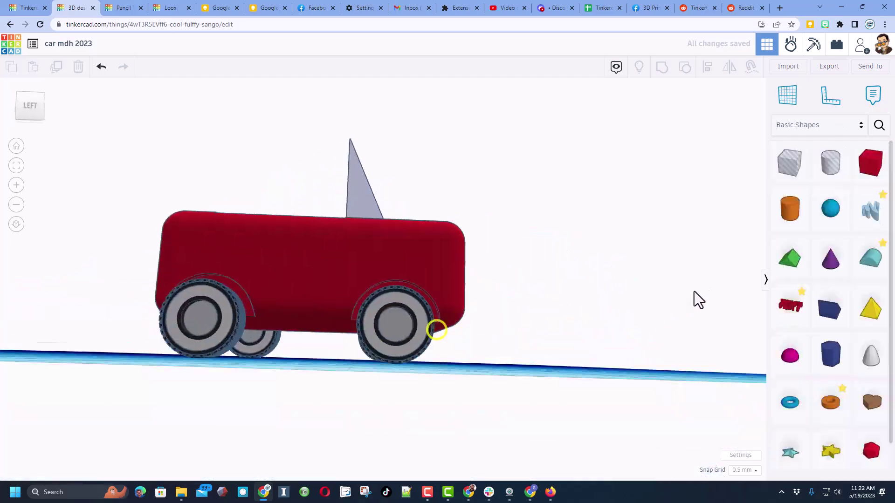
Step: Place a Tube shape on the front face of the car body as a headlight ring
{"action": "right_click_drag", "start_coordinate": [695, 292], "coordinate": [602, 298]}
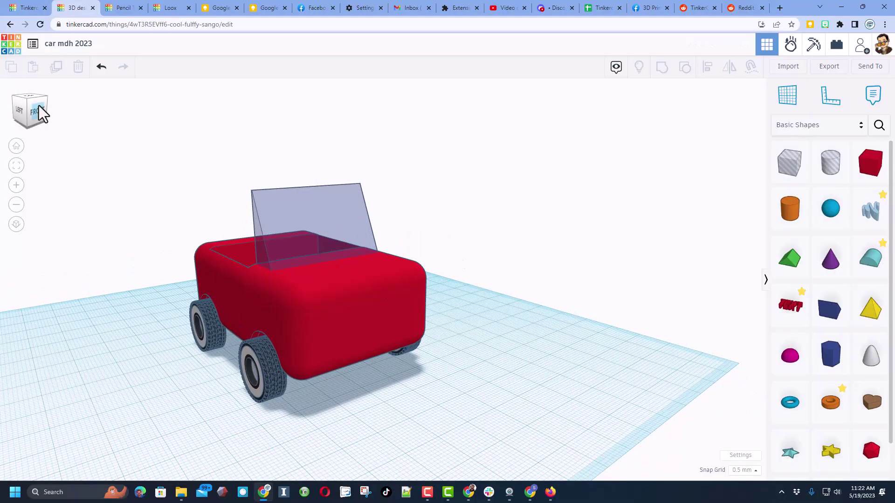
{"action": "left_click", "coordinate": [24, 102]}
{"action": "left_click", "coordinate": [16, 165]}
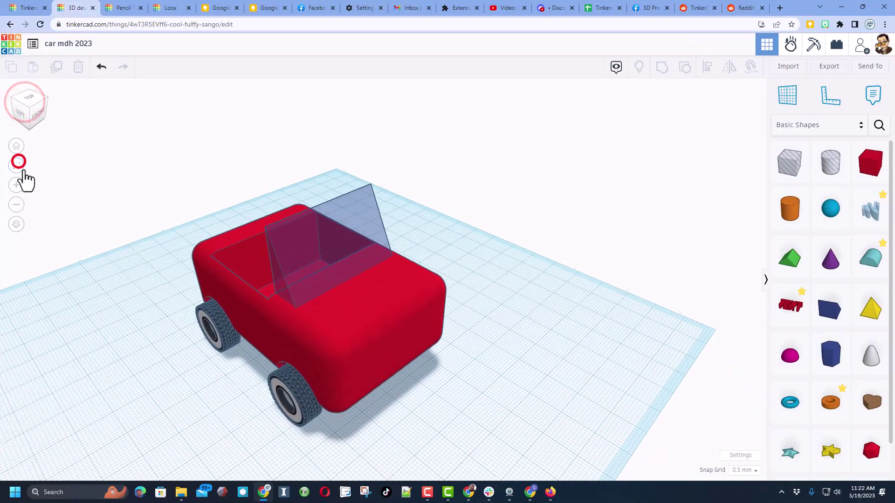
{"action": "left_click", "coordinate": [16, 146]}
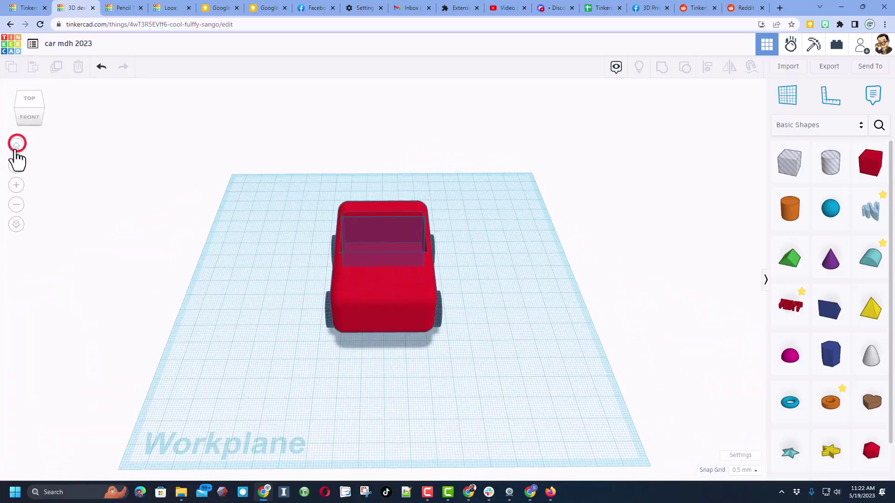
{"action": "mouse_move", "coordinate": [469, 335]}
{"action": "right_mouse_down"}
{"action": "mouse_move", "coordinate": [305, 264]}
{"action": "mouse_move", "coordinate": [341, 266]}
{"action": "mouse_move", "coordinate": [521, 356]}
{"action": "mouse_move", "coordinate": [457, 345]}
{"action": "right_mouse_up"}
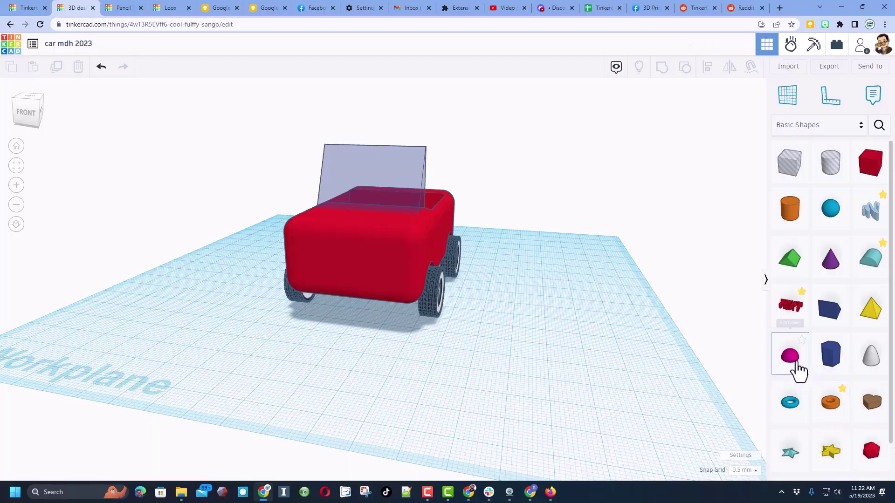
{"action": "left_click_drag", "start_coordinate": [829, 414], "coordinate": [383, 264]}
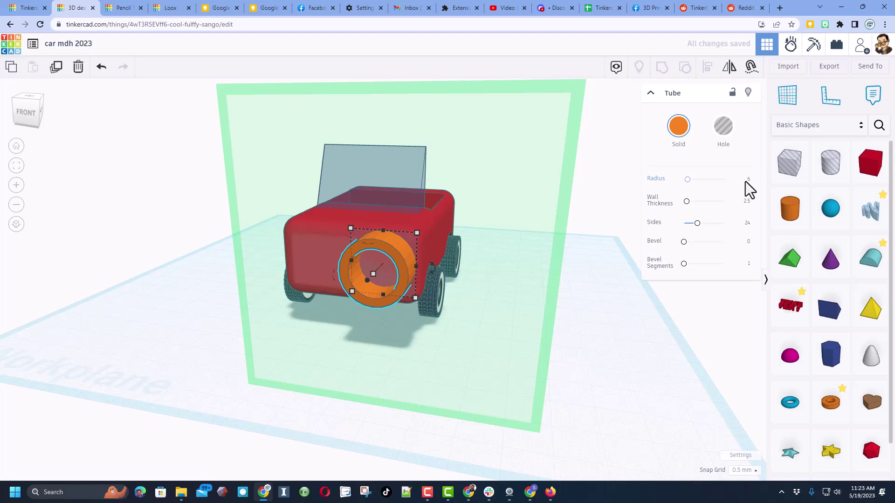
Step: Give the tube a radius of 6, a wall thickness of 1 and 64 sides, and reduce its depth to 2 mm
{"action": "key", "text": "Return"}
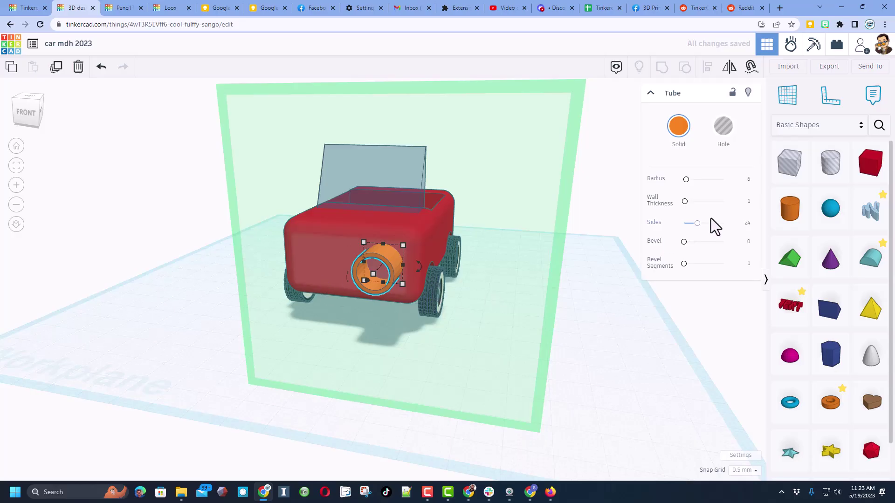
{"action": "left_click_drag", "start_coordinate": [698, 223], "coordinate": [755, 236]}
{"action": "left_click", "coordinate": [40, 103]}
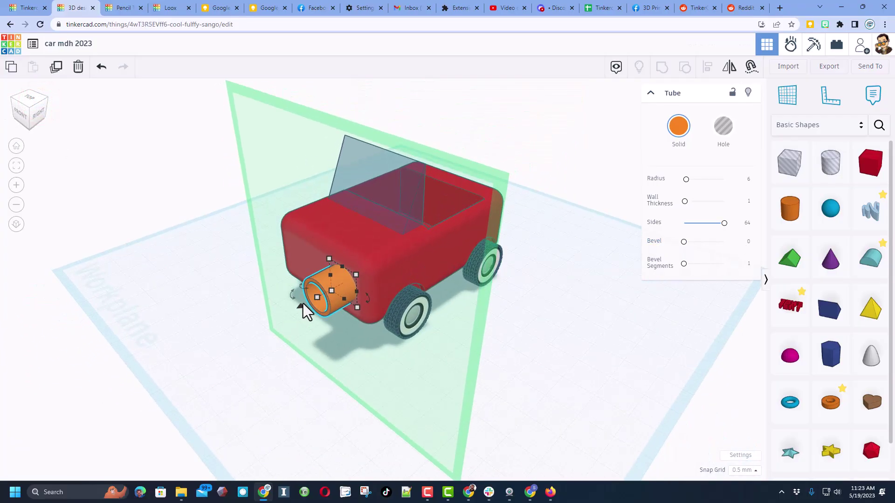
{"action": "left_click_drag", "start_coordinate": [309, 303], "coordinate": [340, 294]}
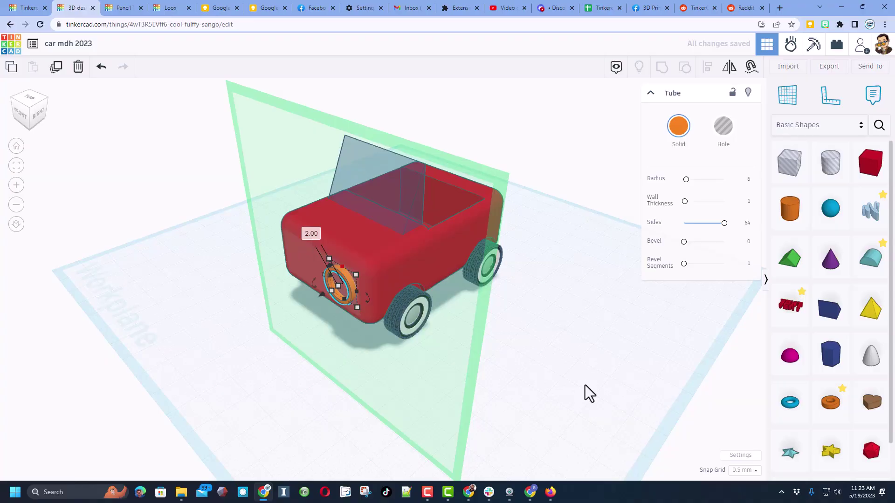
Step: Set the snap grid to 1.0 mm and position the tube close to the outer edge of the car's front face
{"action": "left_click", "coordinate": [743, 470]}
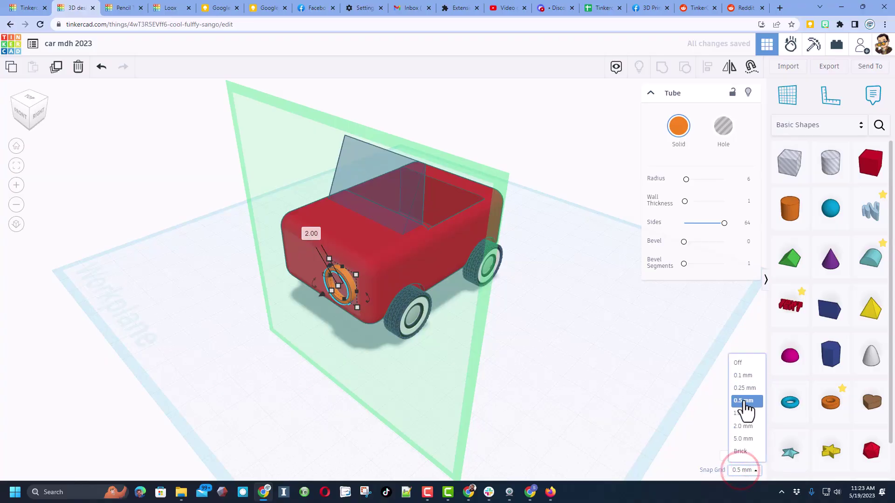
{"action": "left_click", "coordinate": [745, 410]}
{"action": "scroll", "coordinate": [575, 376], "scroll_direction": "down", "scroll_amount": 3}
{"action": "right_click_drag", "start_coordinate": [575, 376], "coordinate": [414, 284]}
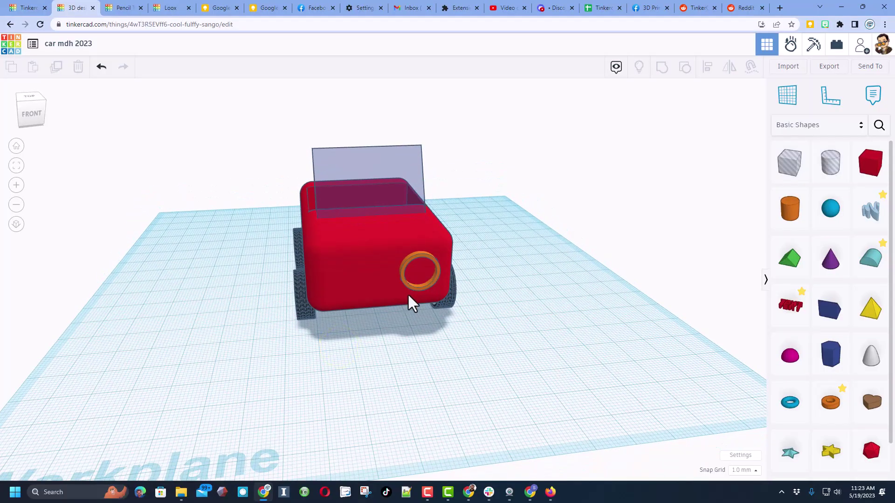
Step: Place a half sphere on the car's front face beside the tube and scale it proportionally to 10 mm wide
{"action": "left_click", "coordinate": [788, 358]}
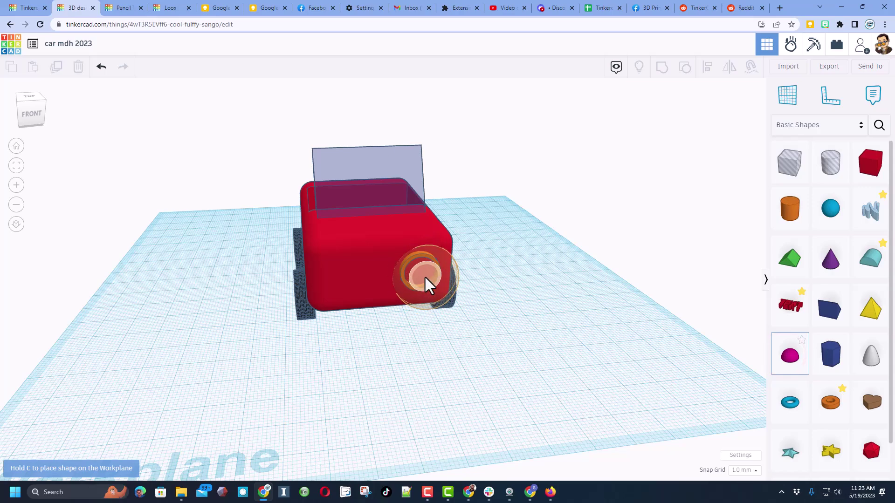
{"action": "left_click", "coordinate": [426, 281]}
{"action": "right_click_drag", "start_coordinate": [418, 283], "coordinate": [402, 249]}
{"action": "left_click_drag", "start_coordinate": [445, 238], "coordinate": [417, 300]}
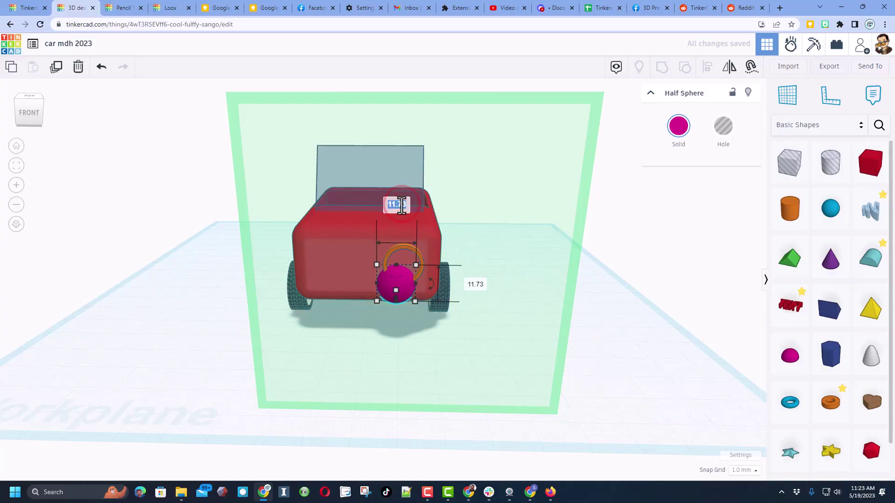
{"action": "key", "text": "Return"}
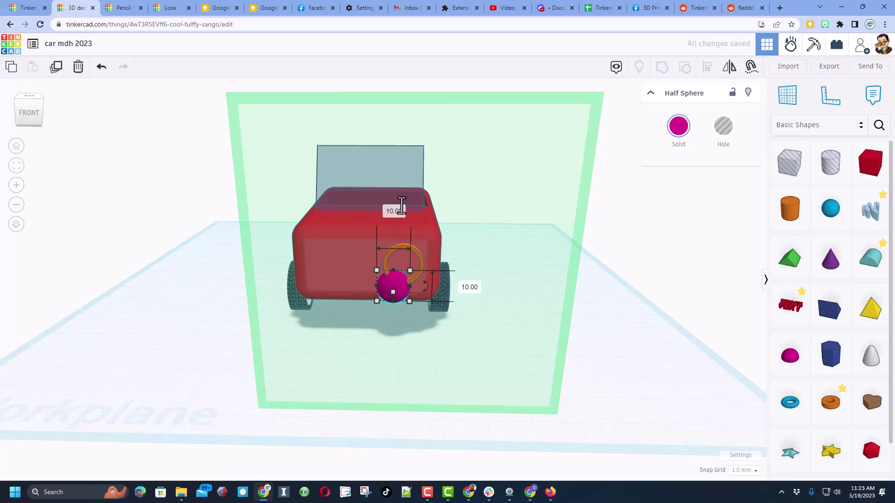
Step: Centre the half sphere inside the tube and reduce its depth to 4 mm
{"action": "left_click_drag", "start_coordinate": [393, 285], "coordinate": [411, 269]}
{"action": "left_click", "coordinate": [487, 252]}
{"action": "right_click_drag", "start_coordinate": [508, 280], "coordinate": [288, 296]}
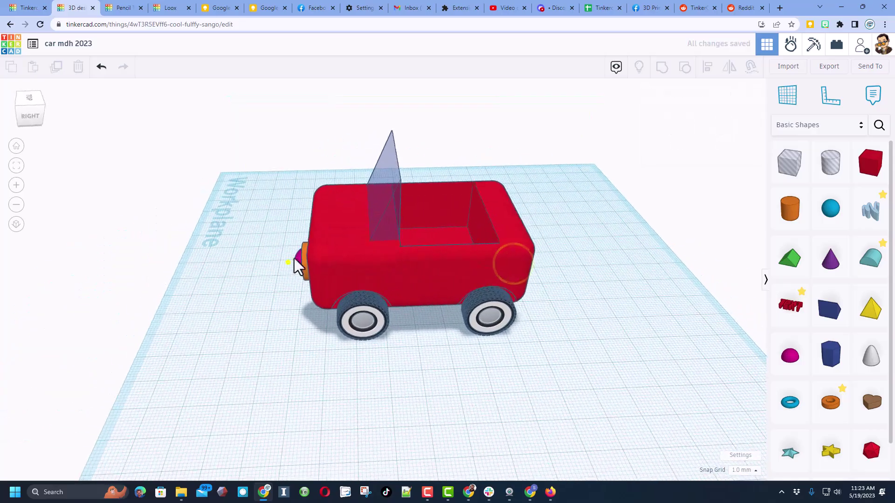
{"action": "left_click", "coordinate": [304, 268]}
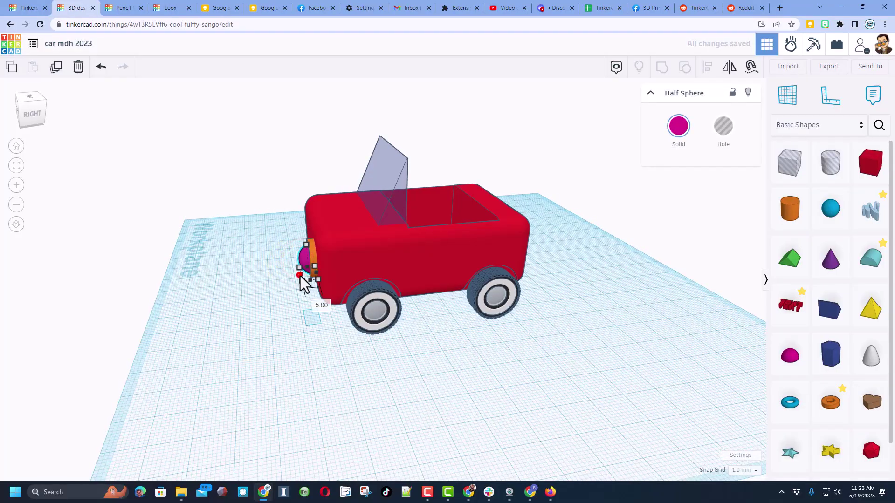
{"action": "mouse_move", "coordinate": [301, 277]}
{"action": "left_mouse_down"}
{"action": "mouse_move", "coordinate": [247, 283]}
{"action": "mouse_move", "coordinate": [295, 277]}
{"action": "mouse_move", "coordinate": [278, 286]}
{"action": "mouse_move", "coordinate": [306, 289]}
{"action": "left_mouse_up"}
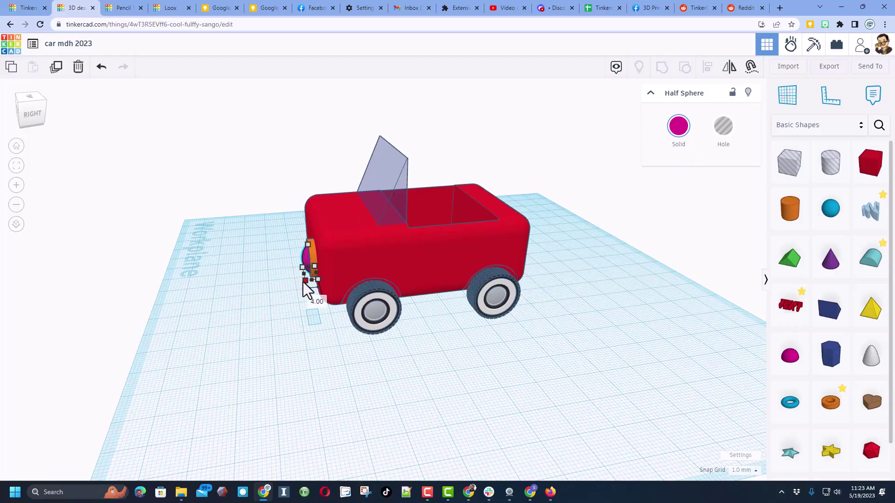
{"action": "right_click_drag", "start_coordinate": [307, 292], "coordinate": [427, 276]}
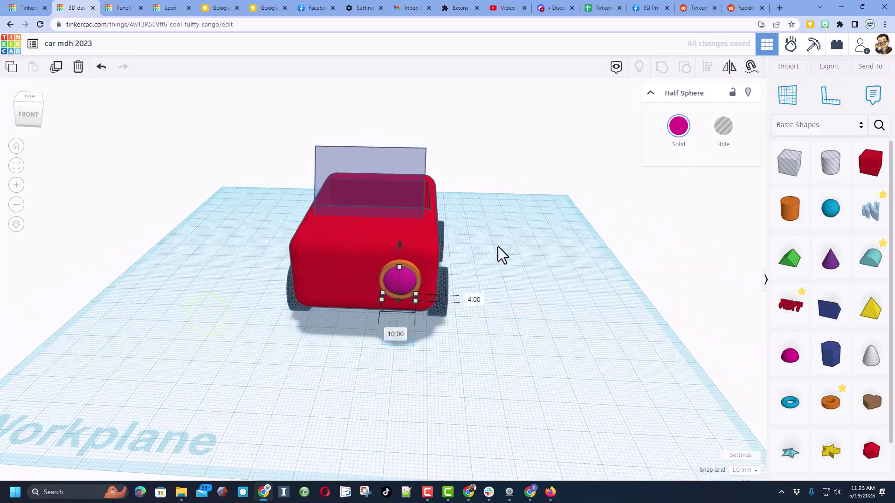
Step: Colour the half sphere yellow and the surrounding tube dark blue
{"action": "left_click", "coordinate": [679, 125]}
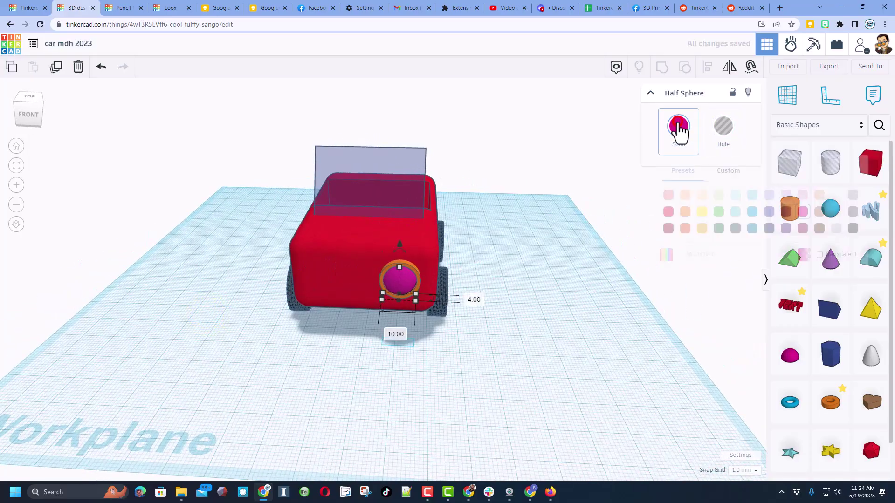
{"action": "left_click", "coordinate": [705, 212]}
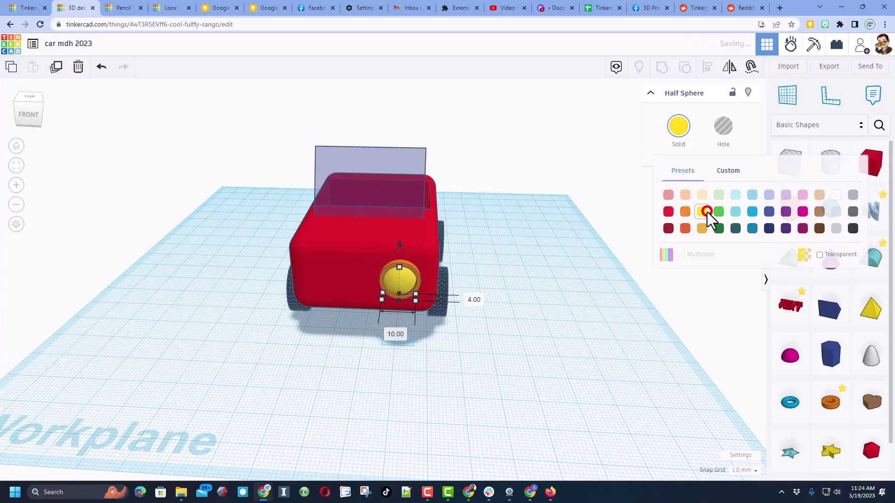
{"action": "left_click", "coordinate": [417, 269]}
{"action": "left_click", "coordinate": [417, 270]}
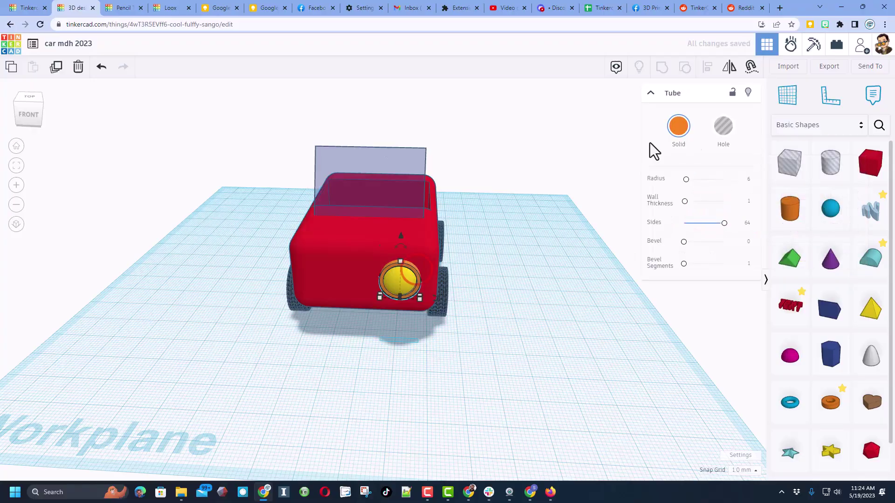
{"action": "left_click", "coordinate": [679, 131]}
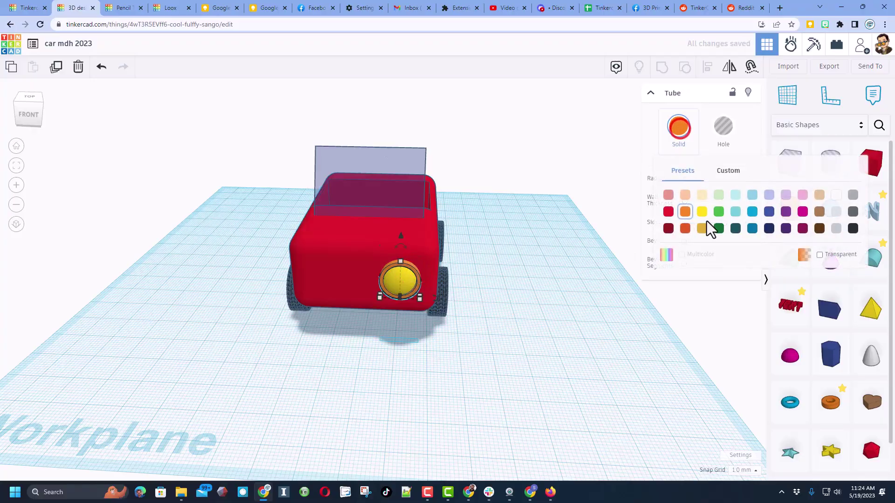
{"action": "left_click", "coordinate": [767, 212]}
Step: Group the yellow half sphere and dark blue tube into one headlight and make it multicolor
{"action": "right_click_drag", "start_coordinate": [476, 327], "coordinate": [307, 321]}
{"action": "left_click", "coordinate": [299, 329]}
{"action": "left_click", "coordinate": [326, 245], "text": "shift"}
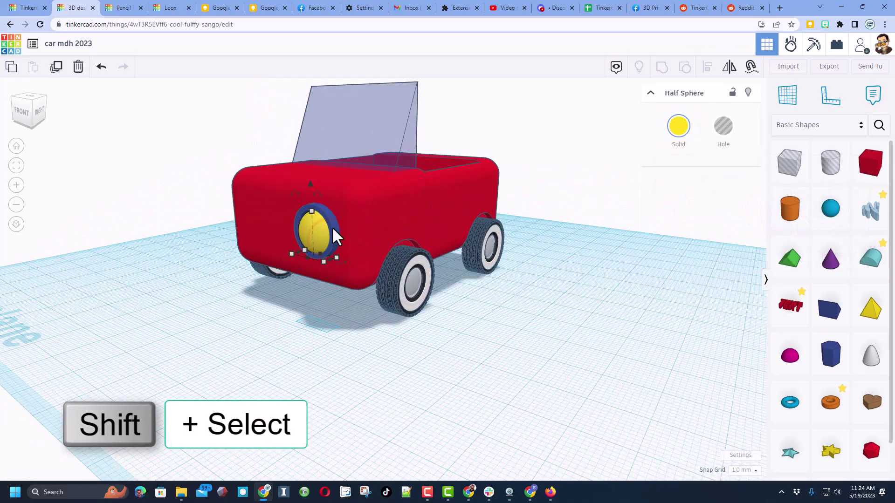
{"action": "left_click", "coordinate": [330, 228], "text": "shift"}
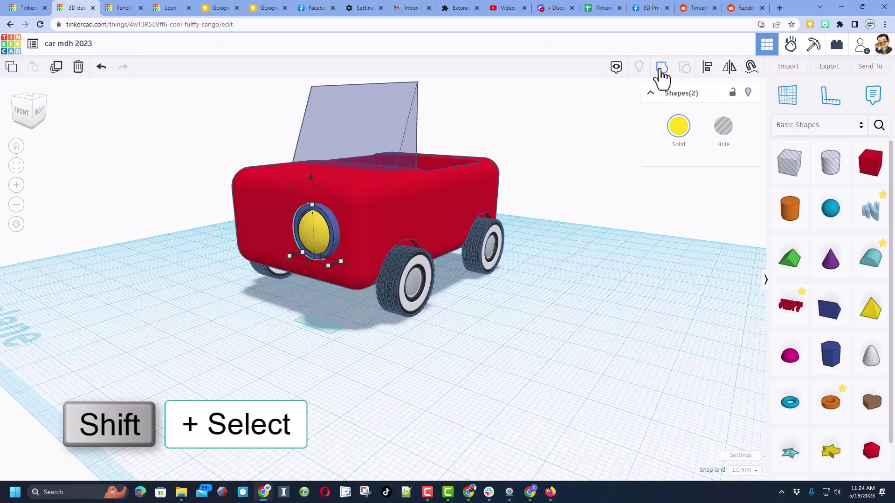
{"action": "left_click", "coordinate": [661, 68]}
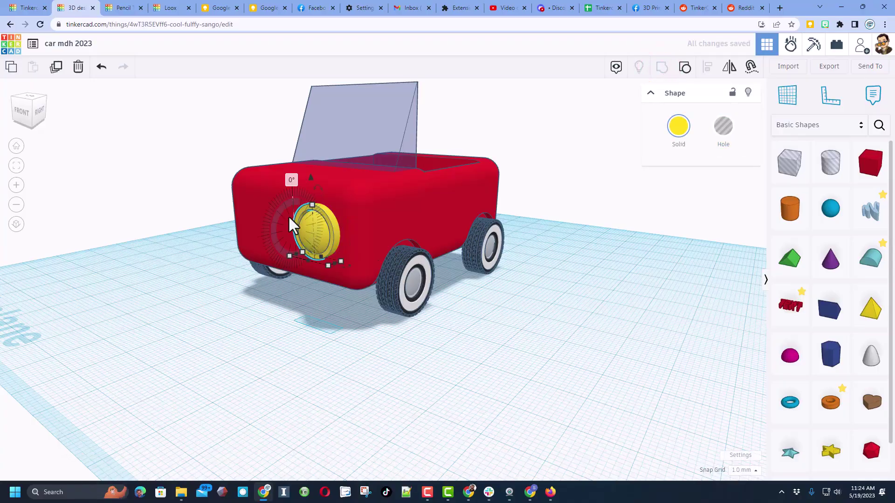
{"action": "left_click", "coordinate": [678, 135]}
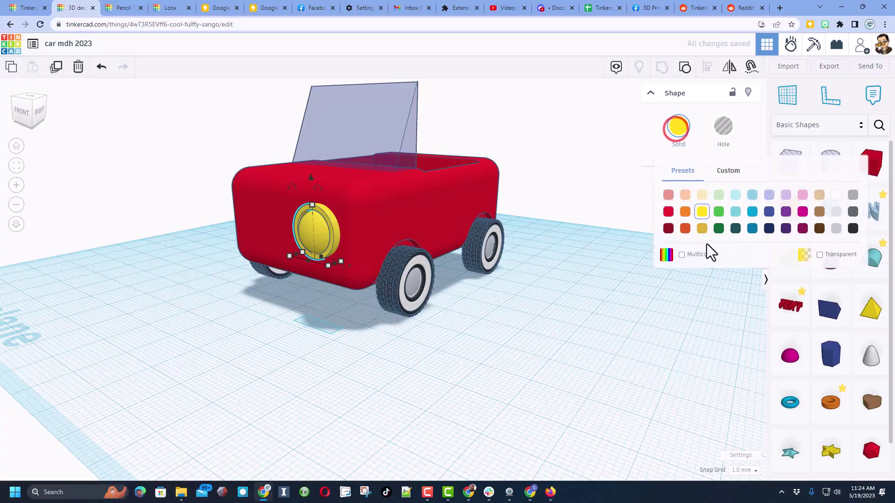
{"action": "left_click", "coordinate": [695, 255]}
{"action": "right_click_drag", "start_coordinate": [562, 285], "coordinate": [641, 287]}
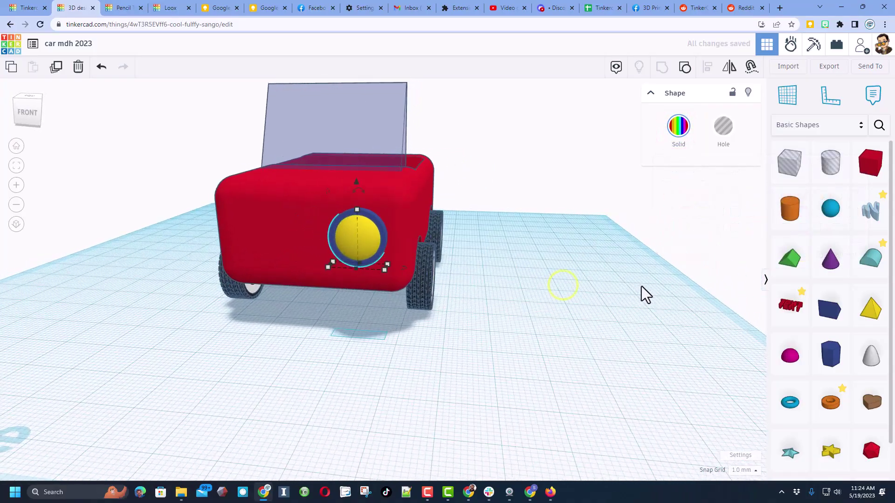
Step: Undo the last headlight moves and nudge the headlight into place near the outer edge of the car's front face
{"action": "key", "text": "ctrl+z"}
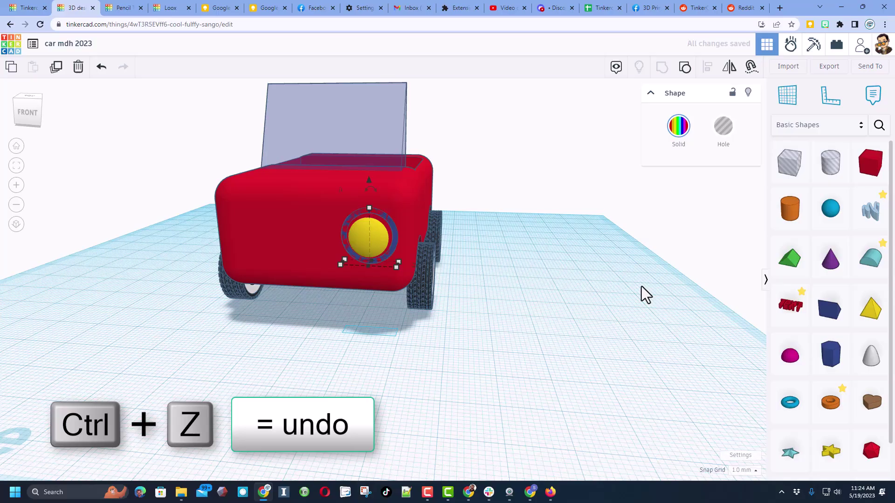
{"action": "key", "text": "ctrl+z"}
{"action": "key", "text": "ctrl+z"}
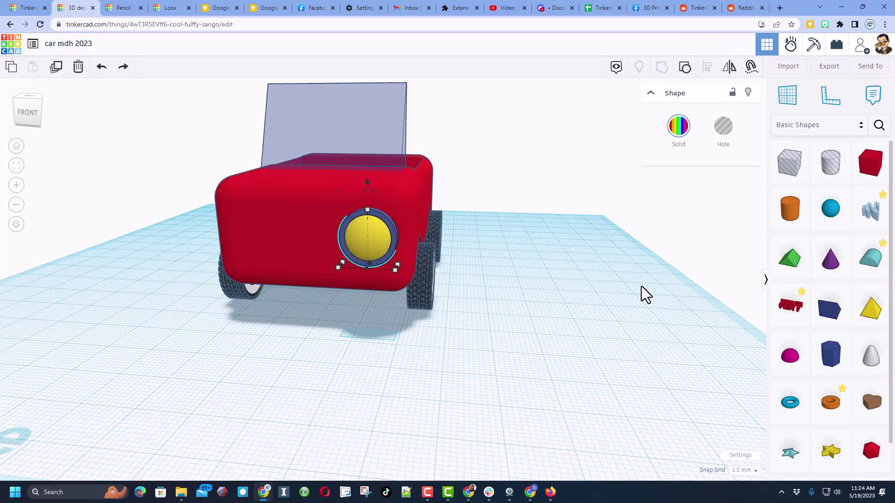
{"action": "key", "text": "ctrl+Up"}
{"action": "key", "text": "ctrl+Up"}
{"action": "key", "text": "Right"}
Step: Place the workplane on the car's front face and shrink the headlight slightly from its upper outer corner
{"action": "key", "text": "w"}
{"action": "right_click_drag", "start_coordinate": [455, 257], "coordinate": [334, 282]}
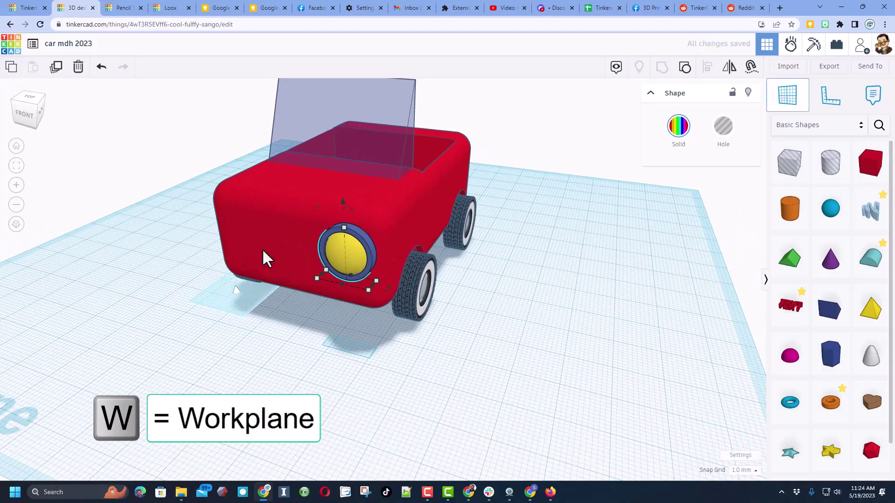
{"action": "left_click", "coordinate": [290, 246]}
{"action": "right_click_drag", "start_coordinate": [287, 252], "coordinate": [370, 240]}
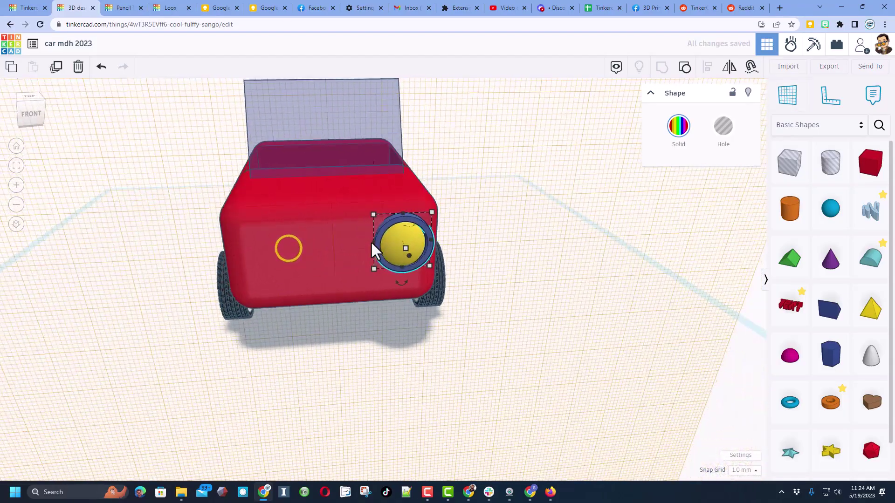
{"action": "mouse_move", "coordinate": [432, 212]}
{"action": "left_mouse_down"}
{"action": "mouse_move", "coordinate": [409, 234]}
{"action": "mouse_move", "coordinate": [437, 217]}
{"action": "mouse_move", "coordinate": [422, 225]}
{"action": "left_mouse_up"}
{"action": "right_click_drag", "start_coordinate": [519, 204], "coordinate": [471, 188]}
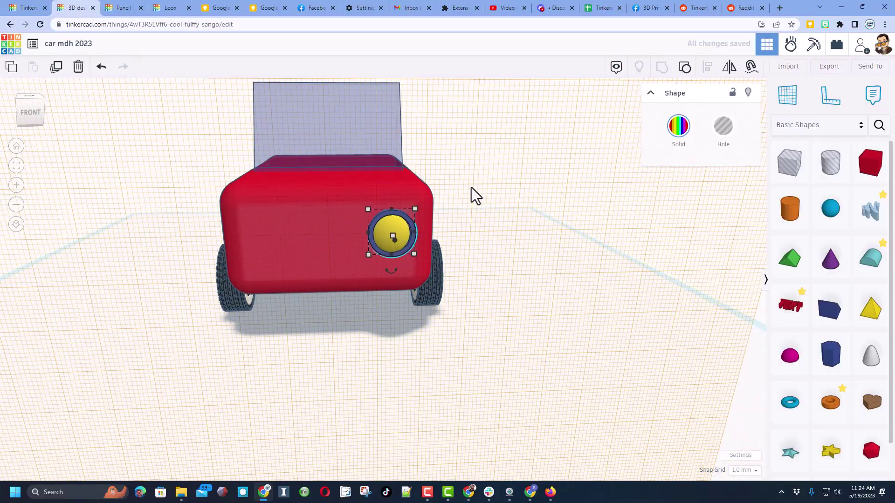
Step: Duplicate the headlight and move the copy straight across to the opposite side of the car's front face
{"action": "key", "text": "ctrl+d"}
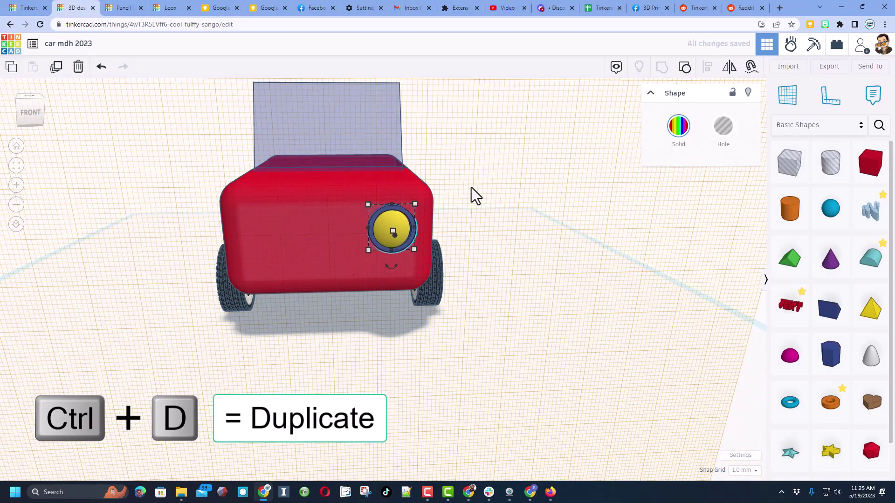
{"action": "key", "text": "Left"}
{"action": "key", "text": "Left"}
{"action": "key", "text": "Left"}
{"action": "key", "text": "Left"}
{"action": "key", "text": "Left"}
{"action": "key", "text": "Left"}
{"action": "key", "text": "Left"}
{"action": "key", "text": "Left"}
{"action": "key", "text": "Left"}
{"action": "key", "text": "Left"}
{"action": "key", "text": "Left"}
{"action": "key", "text": "Left"}
{"action": "key", "text": "Left"}
{"action": "key", "text": "Left"}
{"action": "key", "text": "Left"}
{"action": "key", "text": "Left"}
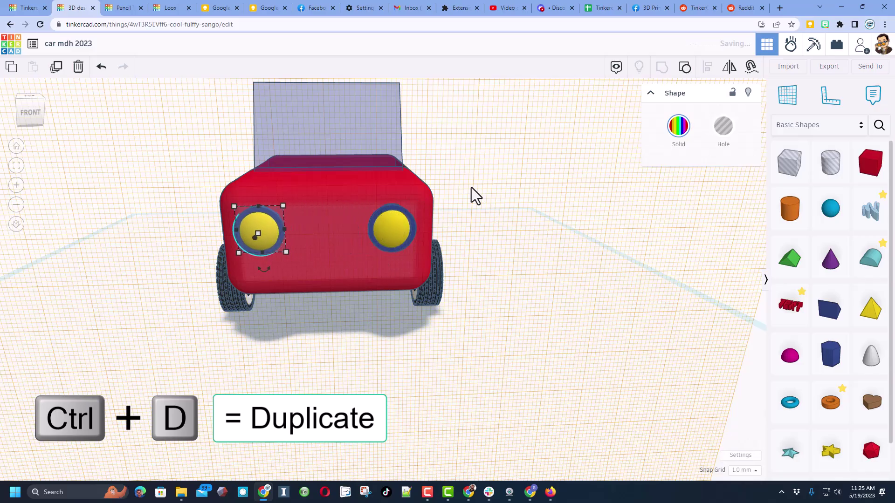
{"action": "key", "text": "Right"}
{"action": "key", "text": "Right"}
{"action": "key", "text": "Left"}
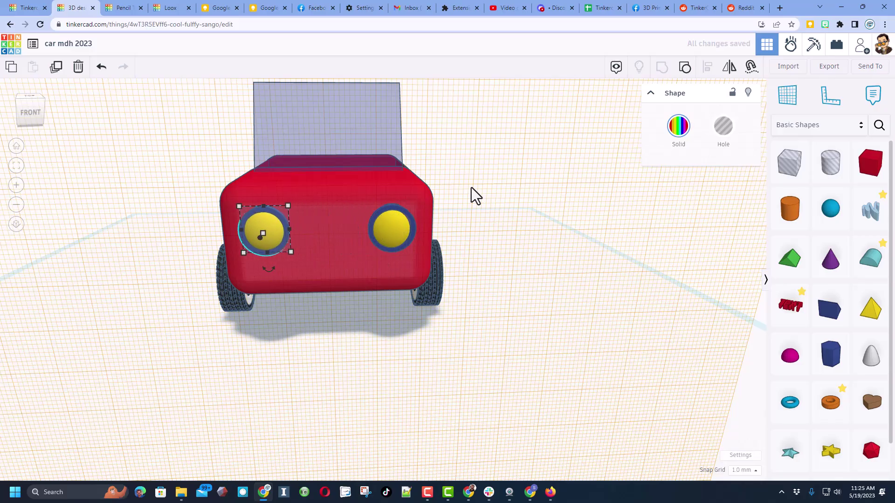
Step: Group the two headlights and align the pair centrally across the width of the car body
{"action": "left_click", "coordinate": [385, 243], "text": "shift"}
{"action": "left_click", "coordinate": [658, 70]}
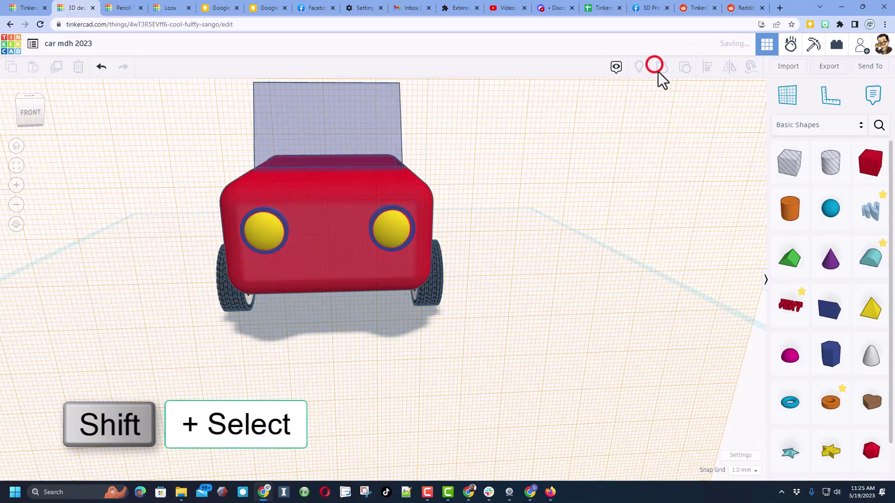
{"action": "right_click_drag", "start_coordinate": [398, 365], "coordinate": [372, 347]}
{"action": "left_click", "coordinate": [383, 288], "text": "shift"}
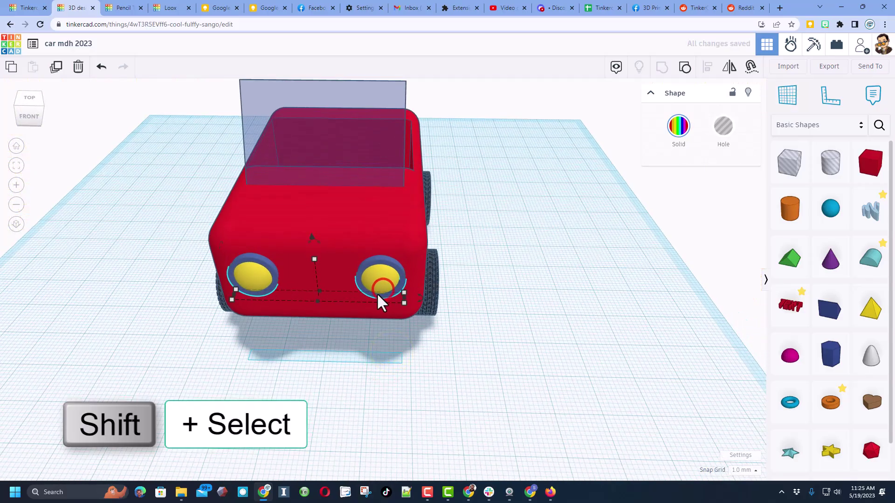
{"action": "left_click", "coordinate": [361, 235], "text": "shift"}
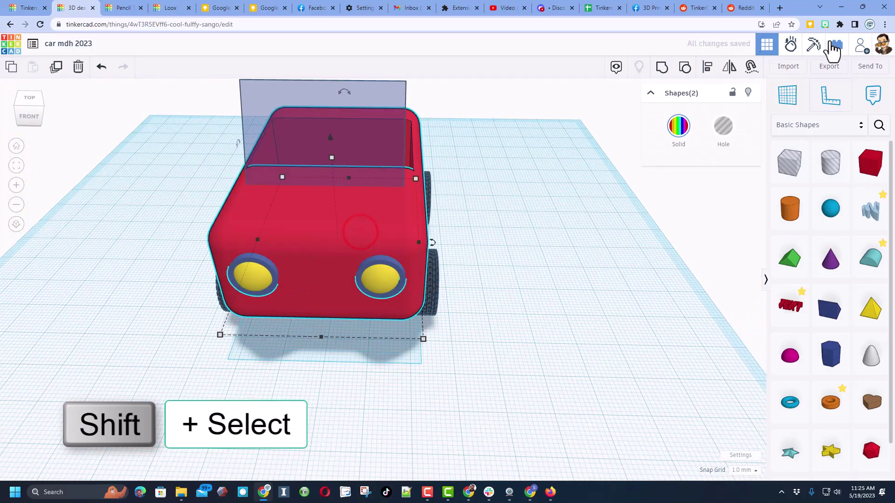
{"action": "left_click", "coordinate": [705, 70]}
{"action": "left_click", "coordinate": [340, 226]}
{"action": "left_click", "coordinate": [320, 339]}
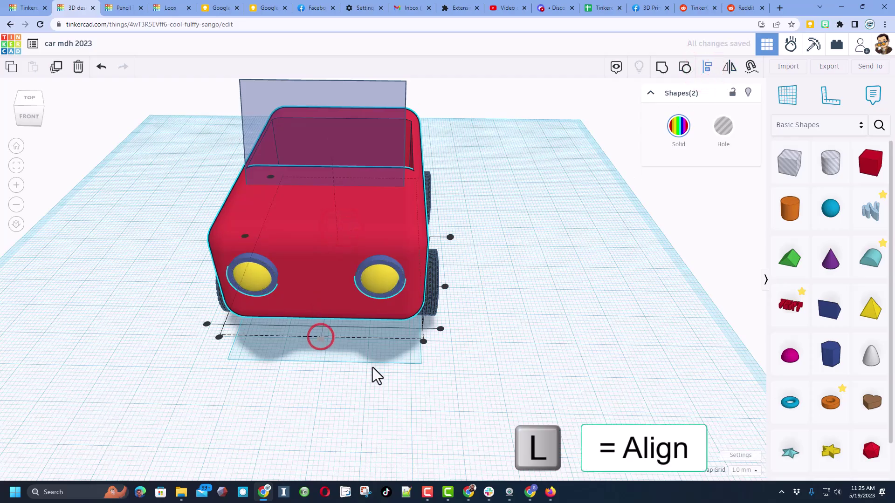
{"action": "left_click", "coordinate": [365, 367]}
Step: Search Your Creations for "seat" and place the bucket seat blue shape inside the car's interior
{"action": "right_click_drag", "start_coordinate": [562, 303], "coordinate": [386, 209]}
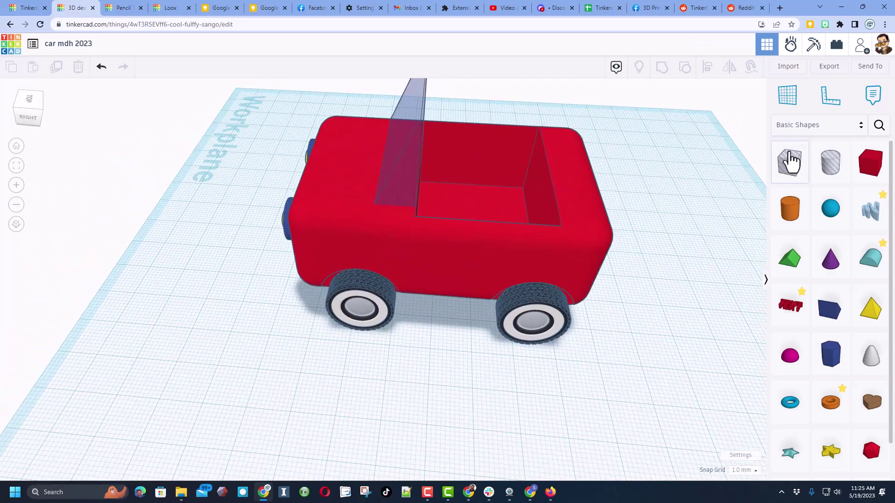
{"action": "left_click", "coordinate": [801, 130]}
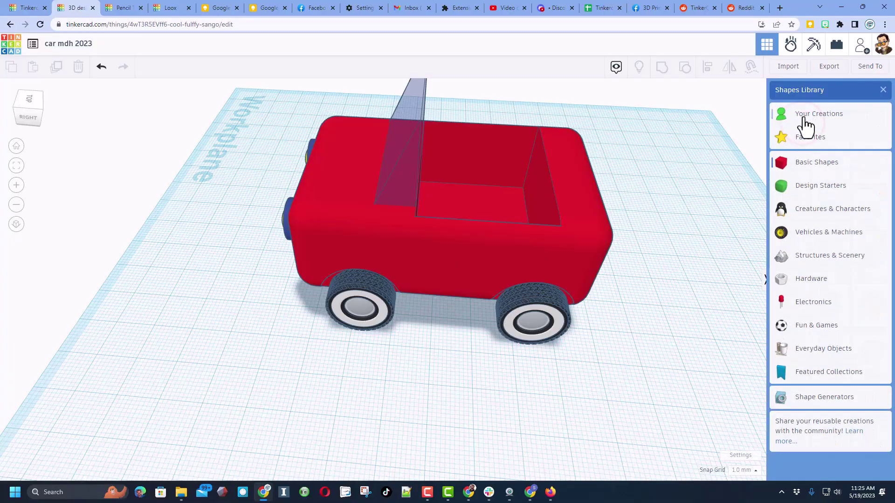
{"action": "left_click", "coordinate": [808, 116]}
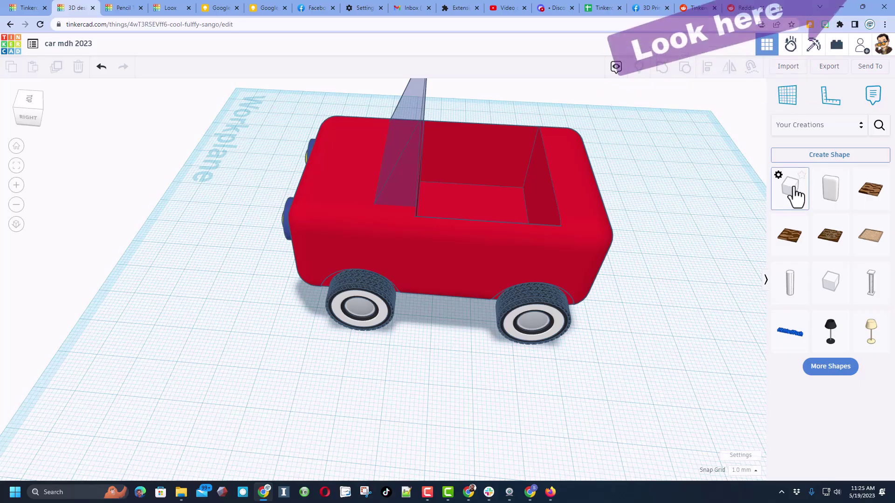
{"action": "left_click", "coordinate": [877, 125]}
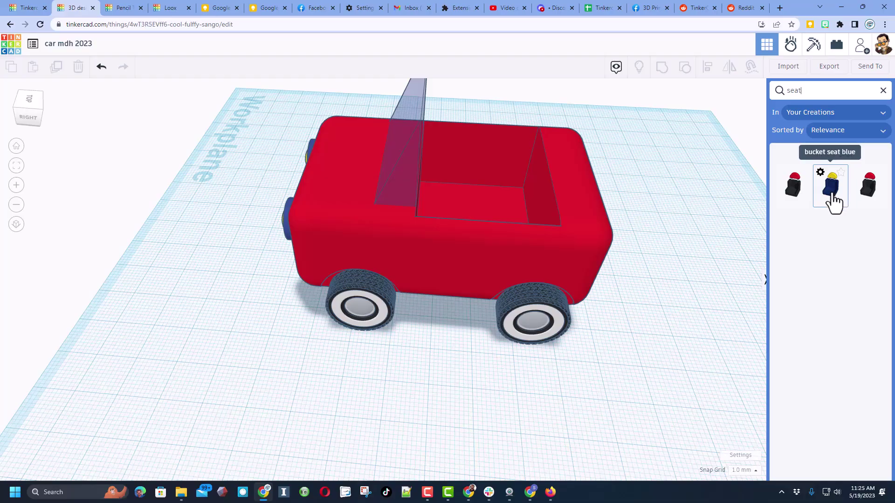
{"action": "left_click_drag", "start_coordinate": [833, 202], "coordinate": [470, 210]}
Step: Scale the bucket seat proportionally to 27 mm tall
{"action": "key", "text": "f"}
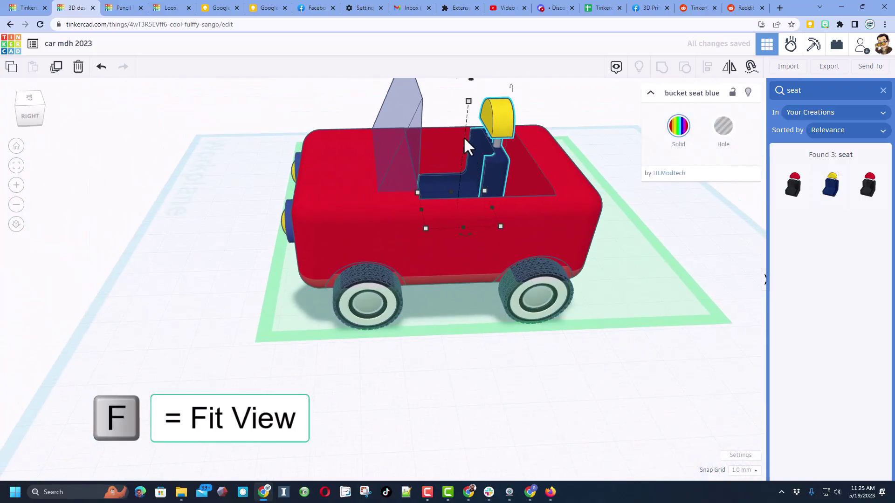
{"action": "scroll", "coordinate": [446, 169], "scroll_direction": "up", "scroll_amount": 5}
{"action": "right_click_drag", "start_coordinate": [455, 186], "coordinate": [474, 211]}
{"action": "left_click_drag", "start_coordinate": [385, 164], "coordinate": [387, 191]}
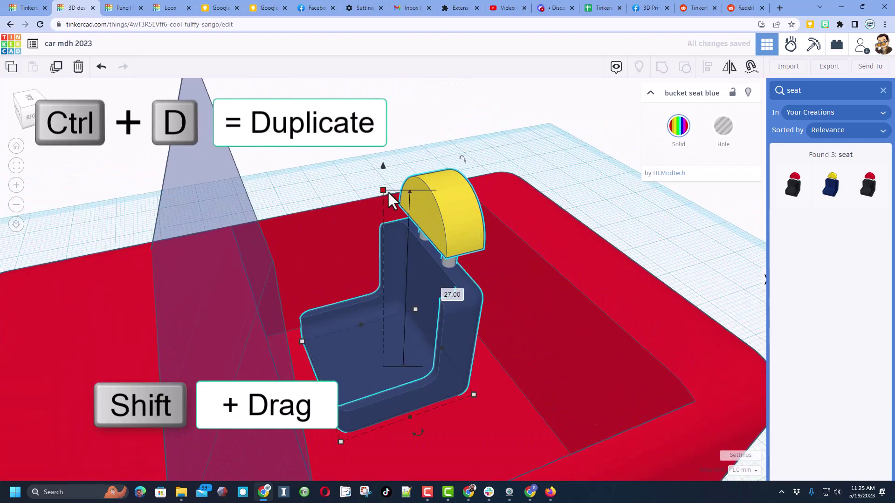
Step: Duplicate the bucket seat and move the copy beside the first one in the car's interior
{"action": "key", "text": "ctrl+d"}
{"action": "key", "text": "Down"}
{"action": "key", "text": "Down"}
{"action": "key", "text": "Down"}
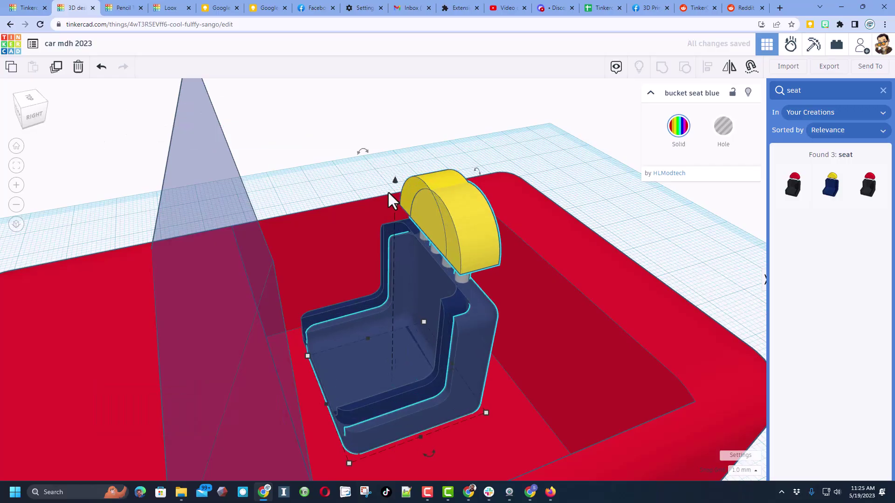
{"action": "key", "text": "Down"}
{"action": "key", "text": "Down"}
{"action": "key", "text": "Down"}
{"action": "key", "text": "Down"}
{"action": "key", "text": "Down"}
{"action": "key", "text": "Right"}
{"action": "key", "text": "Right"}
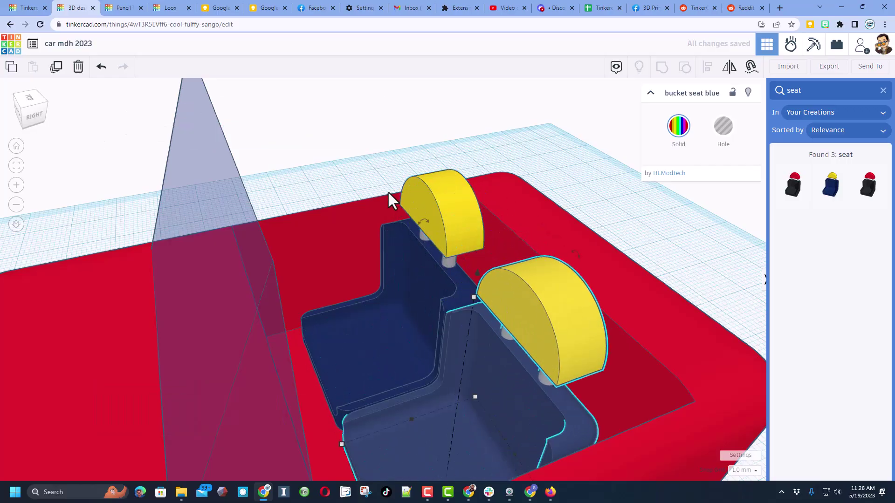
{"action": "scroll", "coordinate": [388, 191], "scroll_direction": "down", "scroll_amount": 5}
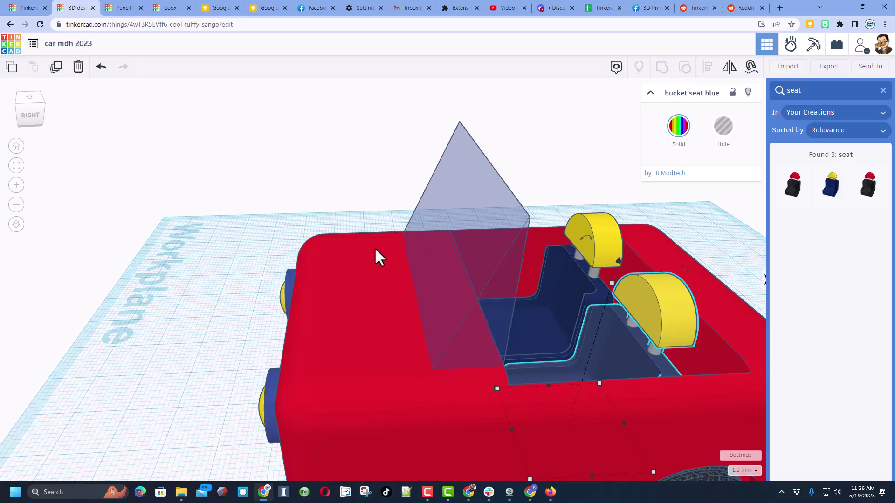
{"action": "scroll", "coordinate": [390, 259], "scroll_direction": "down", "scroll_amount": 5}
{"action": "left_click", "coordinate": [511, 373]}
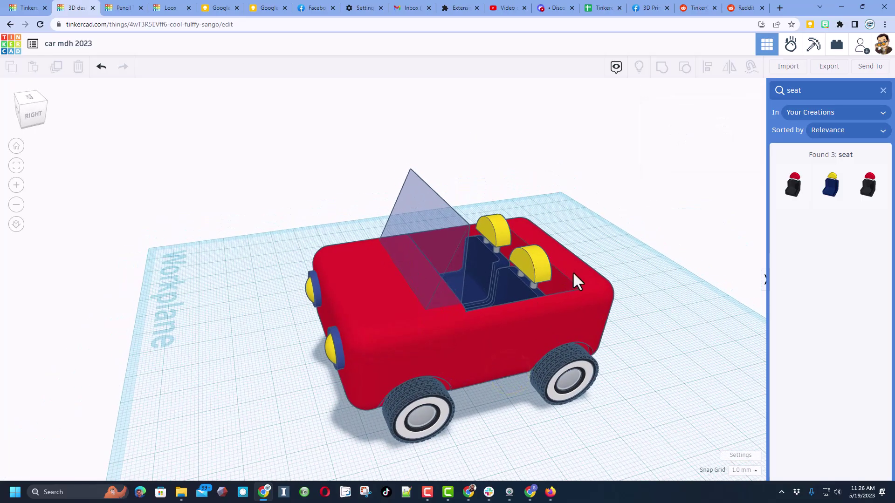
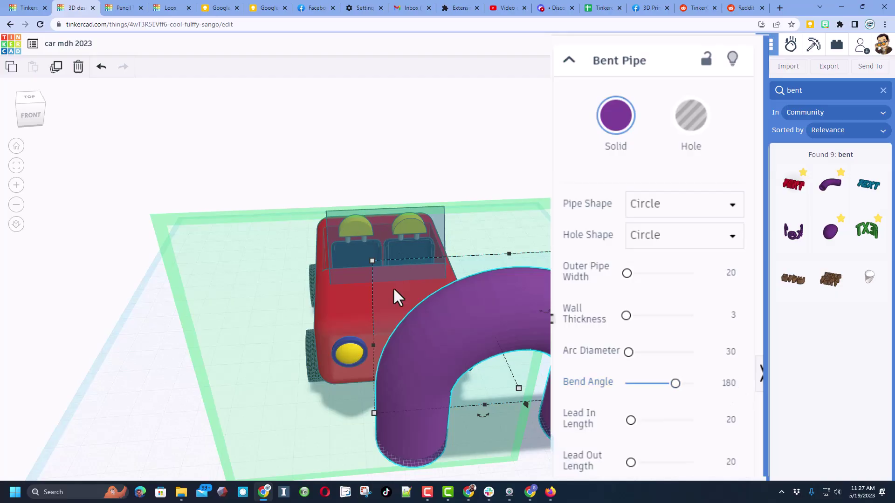
Step: Set the bent pipe's outer pipe width to 3 and both its lead in and lead out lengths to 10
{"action": "left_click", "coordinate": [730, 275]}
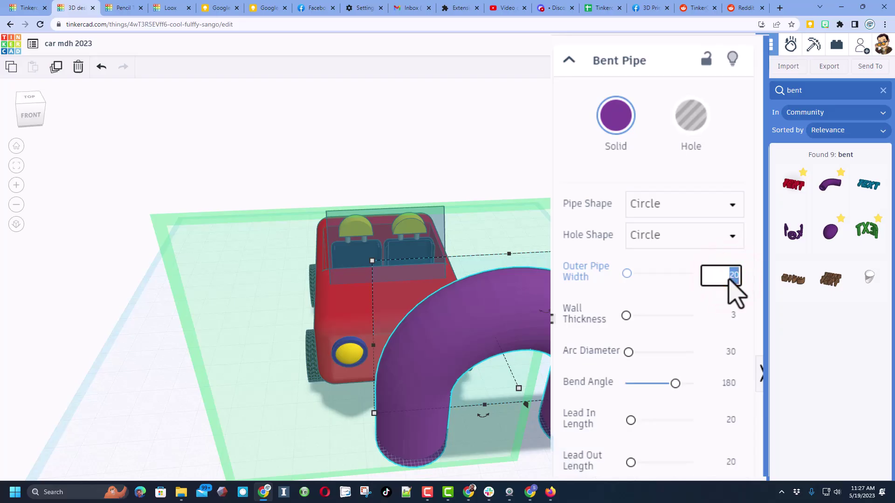
{"action": "key", "text": "Return"}
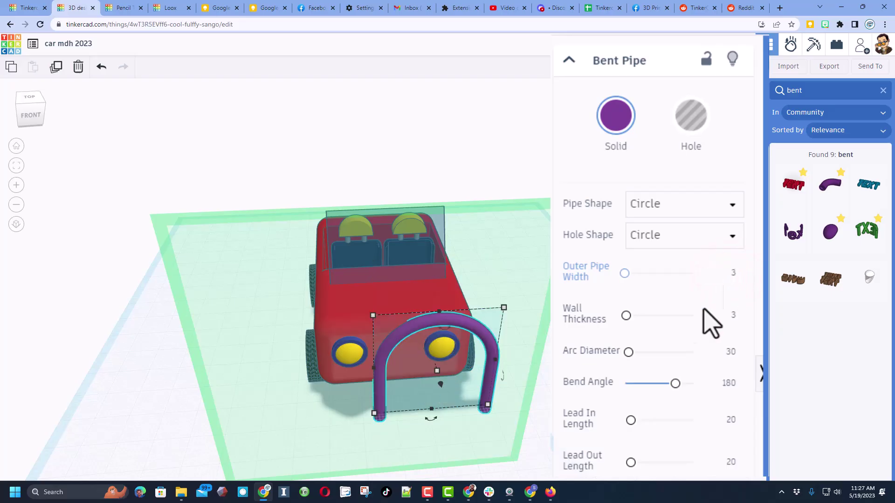
{"action": "right_click_drag", "start_coordinate": [460, 317], "coordinate": [492, 332]}
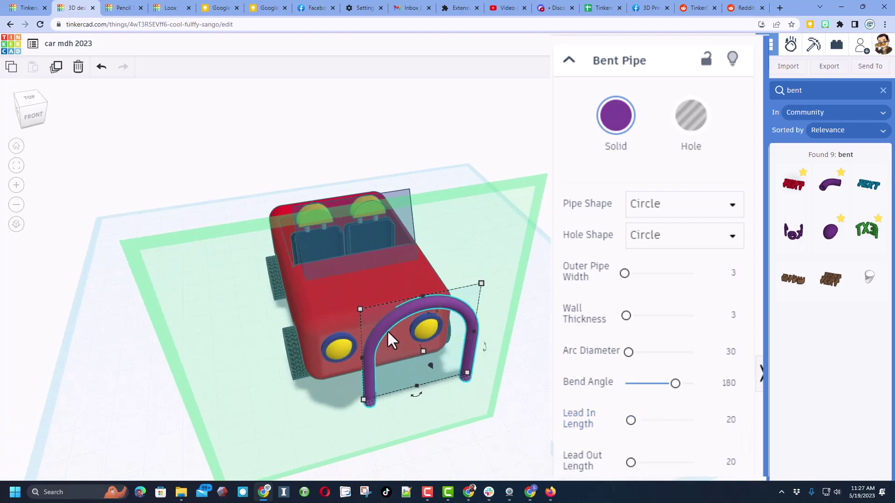
{"action": "left_click", "coordinate": [731, 419]}
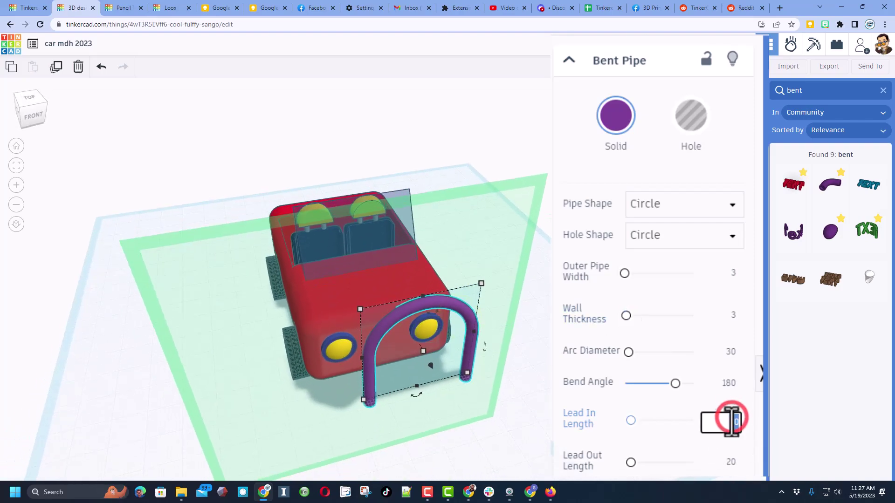
{"action": "left_click", "coordinate": [731, 462]}
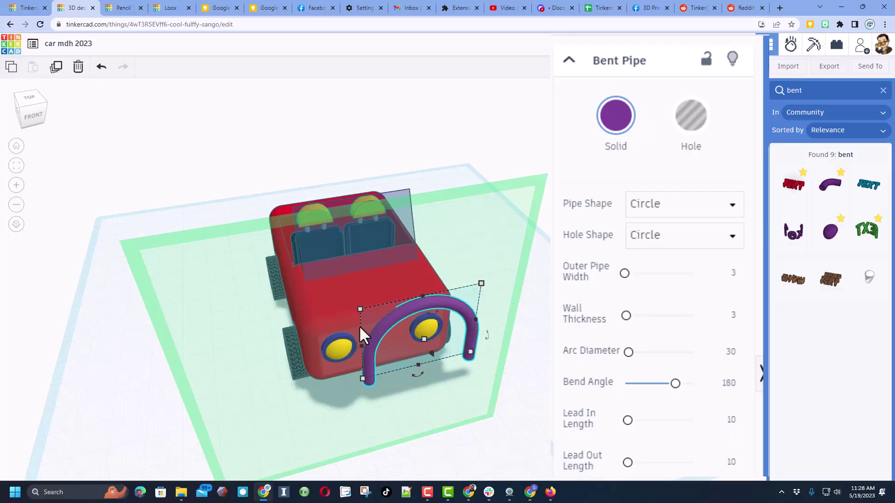
Step: Cruise the bent pipe from the car's front face onto the top of the body so it stands upright
{"action": "left_click_drag", "start_coordinate": [370, 339], "coordinate": [304, 302]}
{"action": "right_click_drag", "start_coordinate": [369, 326], "coordinate": [284, 318]}
{"action": "key", "text": "c"}
{"action": "left_click_drag", "start_coordinate": [284, 318], "coordinate": [316, 354]}
{"action": "left_click", "coordinate": [315, 353]}
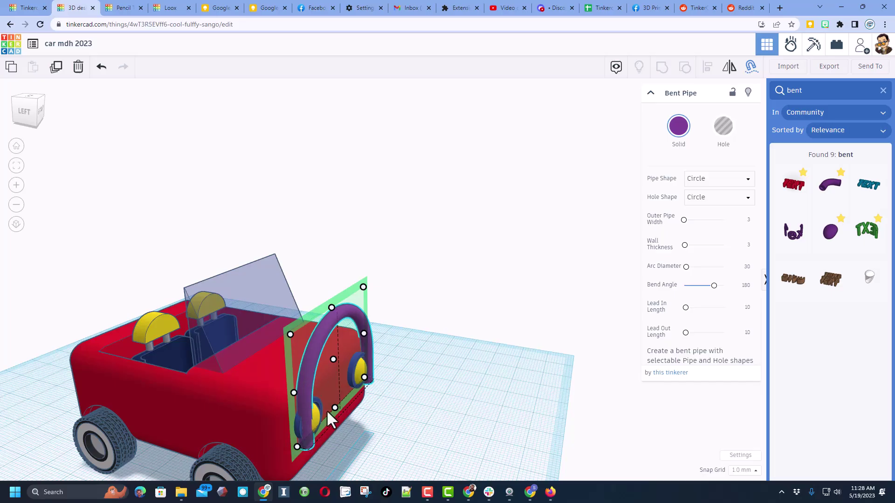
{"action": "left_click", "coordinate": [312, 371]}
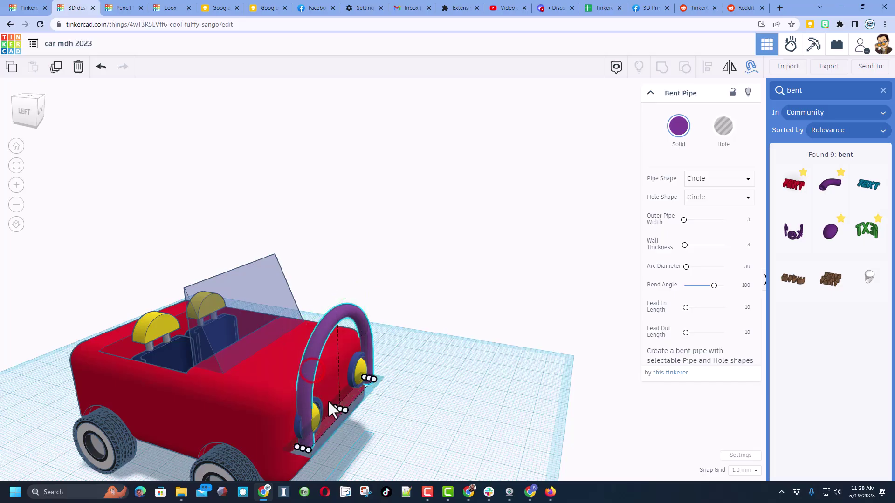
{"action": "left_click_drag", "start_coordinate": [340, 410], "coordinate": [291, 351]}
Step: Move the upright bent pipe back along the car's body to behind the seats as a roll bar
{"action": "right_click_drag", "start_coordinate": [304, 349], "coordinate": [284, 340]}
{"action": "key", "text": "Left"}
{"action": "key", "text": "Left"}
{"action": "key", "text": "Left"}
{"action": "key", "text": "Left"}
{"action": "key", "text": "Left"}
{"action": "key", "text": "Left"}
{"action": "key", "text": "Left"}
{"action": "key", "text": "Left"}
{"action": "key", "text": "Left"}
{"action": "key", "text": "Left"}
{"action": "key", "text": "Left"}
{"action": "key", "text": "Left"}
{"action": "key", "text": "Left"}
{"action": "key", "text": "Left"}
{"action": "key", "text": "Left"}
{"action": "key", "text": "Left"}
{"action": "key", "text": "Right"}
{"action": "key", "text": "Right"}
{"action": "key", "text": "Right"}
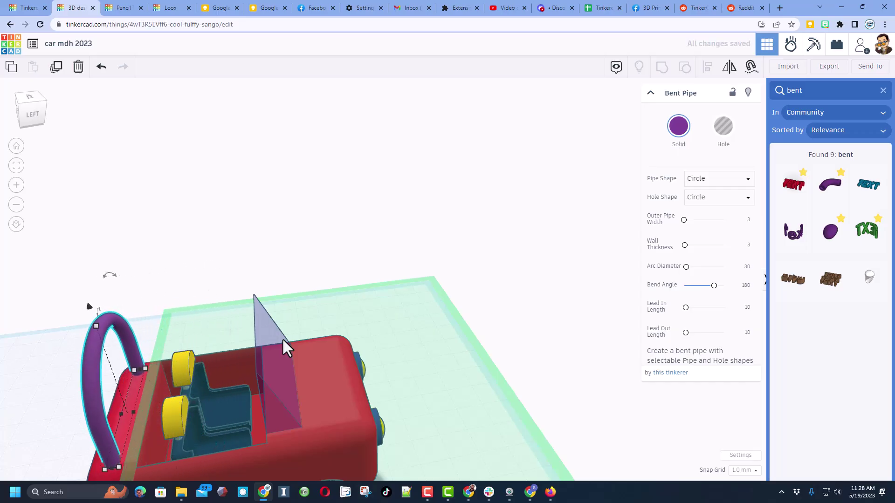
Step: Set the bent pipe's lead in and lead out lengths to 5 and drop it onto the car's top surface
{"action": "right_click_drag", "start_coordinate": [281, 337], "coordinate": [159, 268]}
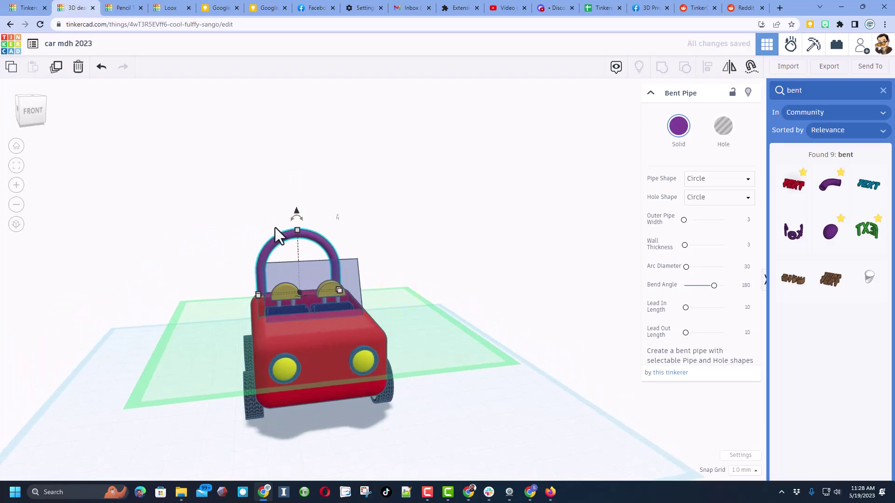
{"action": "left_click", "coordinate": [746, 309]}
{"action": "type", "text": "5"}
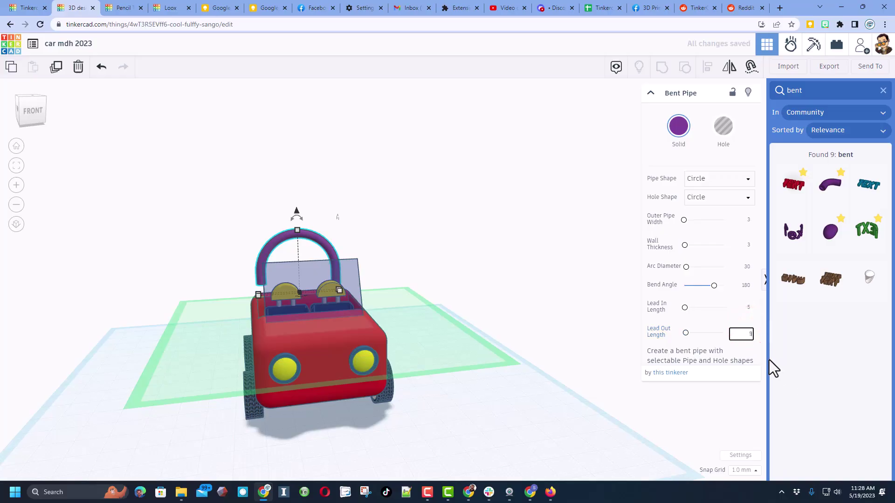
{"action": "type", "text": "d"}
{"action": "right_click_drag", "start_coordinate": [274, 266], "coordinate": [281, 216]}
{"action": "scroll", "coordinate": [303, 207], "scroll_direction": "up", "scroll_amount": 3}
{"action": "right_click_drag", "start_coordinate": [331, 202], "coordinate": [249, 243]}
{"action": "left_click", "coordinate": [247, 242]}
Step: Color the bent pipe roll bar yellow
{"action": "left_click", "coordinate": [143, 297]}
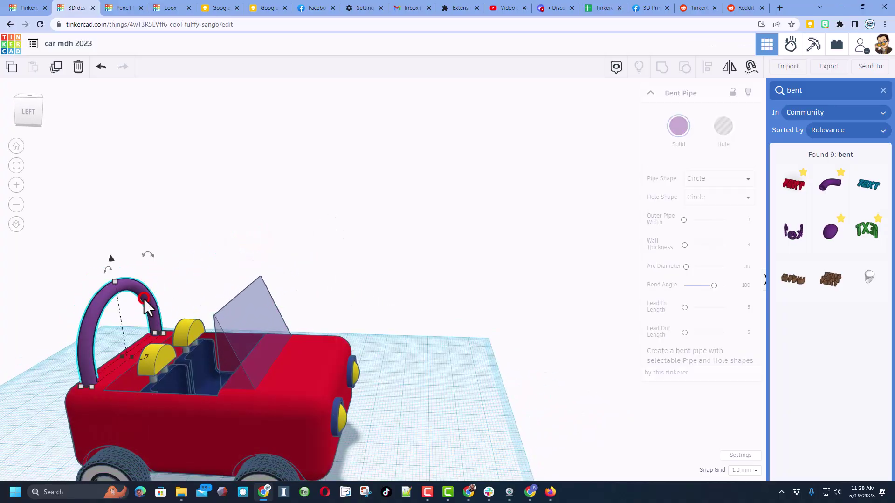
{"action": "left_click", "coordinate": [679, 130]}
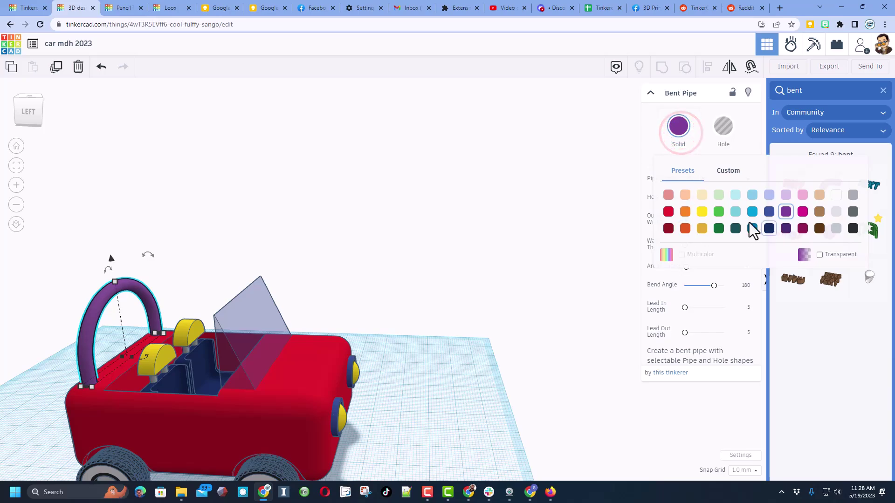
{"action": "left_click", "coordinate": [699, 212]}
{"action": "right_click_drag", "start_coordinate": [412, 245], "coordinate": [499, 345]}
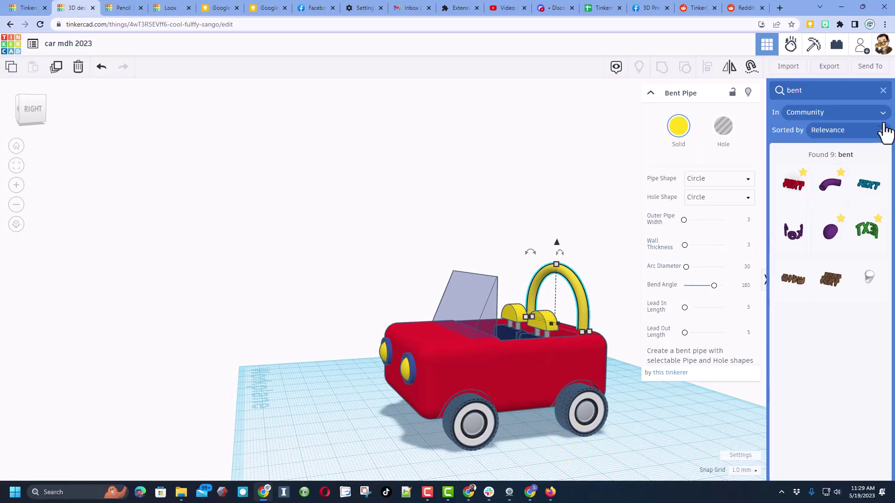
Step: Place a Scribble shape on the car's side and clear the trial stroke from its canvas
{"action": "left_click", "coordinate": [883, 91]}
{"action": "mouse_move", "coordinate": [860, 215]}
{"action": "left_mouse_down"}
{"action": "mouse_move", "coordinate": [548, 372]}
{"action": "mouse_move", "coordinate": [503, 363]}
{"action": "mouse_move", "coordinate": [533, 382]}
{"action": "mouse_move", "coordinate": [510, 379]}
{"action": "mouse_move", "coordinate": [521, 376]}
{"action": "left_mouse_up"}
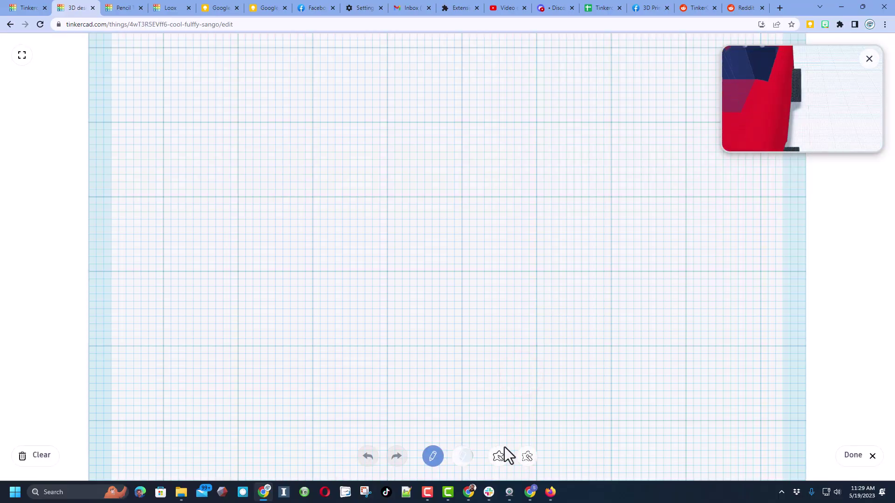
{"action": "mouse_move", "coordinate": [371, 326]}
{"action": "left_mouse_down"}
{"action": "mouse_move", "coordinate": [364, 265]}
{"action": "mouse_move", "coordinate": [509, 278]}
{"action": "mouse_move", "coordinate": [582, 250]}
{"action": "mouse_move", "coordinate": [484, 285]}
{"action": "mouse_move", "coordinate": [503, 229]}
{"action": "left_mouse_up"}
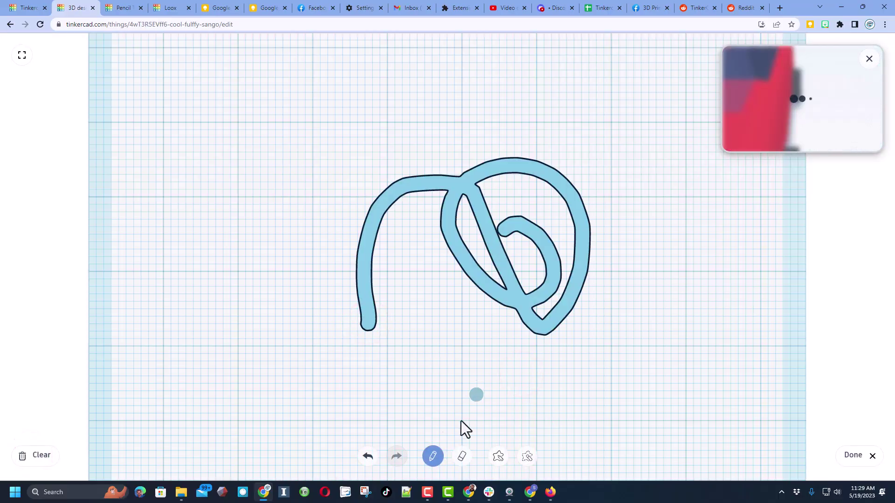
{"action": "left_click", "coordinate": [36, 457]}
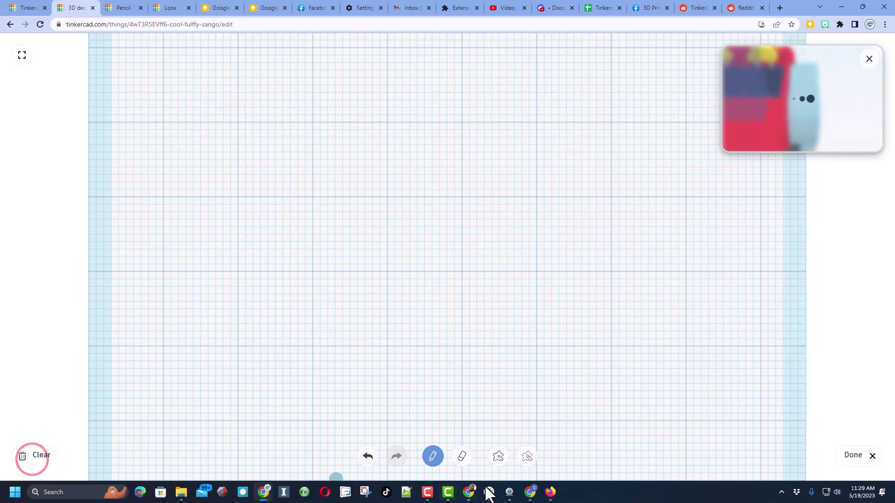
Step: Draw a filled flame shape with trailing tongues, erase the stray sliver along its lower edge and finish the scribble
{"action": "left_click", "coordinate": [499, 457]}
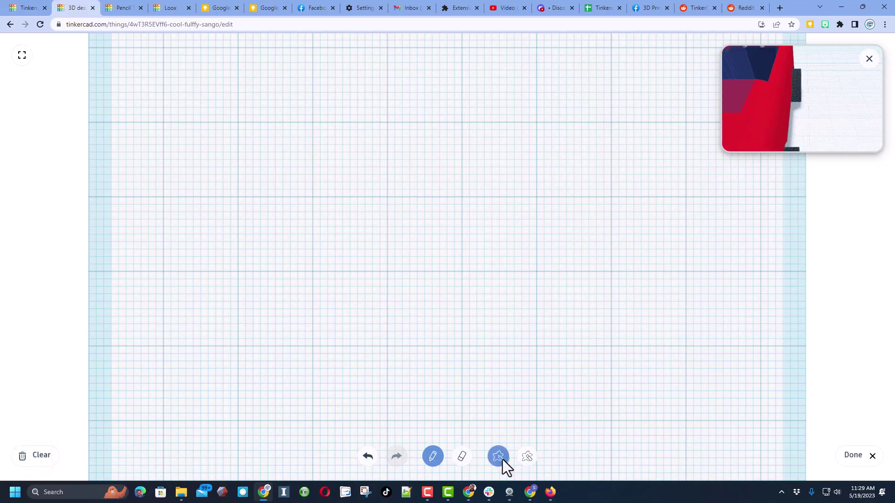
{"action": "left_click", "coordinate": [498, 457]}
{"action": "left_click", "coordinate": [393, 344]}
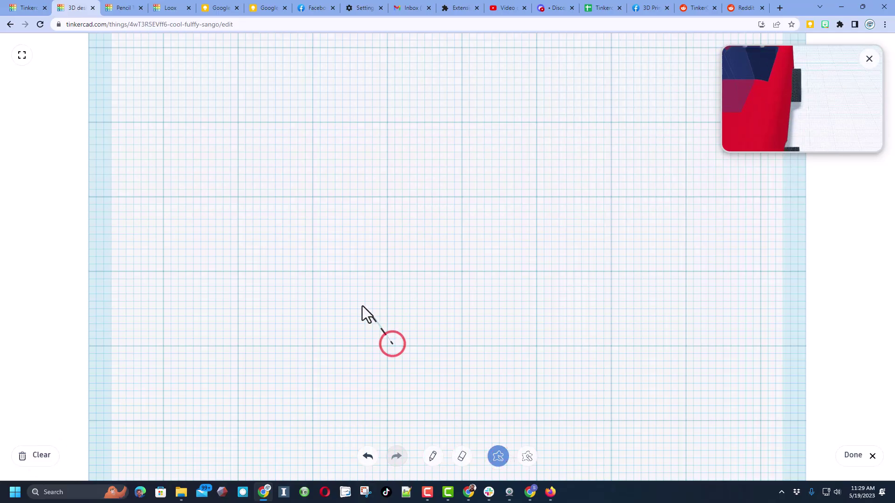
{"action": "mouse_move", "coordinate": [328, 201]}
{"action": "left_mouse_down"}
{"action": "mouse_move", "coordinate": [376, 166]}
{"action": "mouse_move", "coordinate": [404, 164]}
{"action": "mouse_move", "coordinate": [477, 210]}
{"action": "mouse_move", "coordinate": [538, 230]}
{"action": "mouse_move", "coordinate": [584, 237]}
{"action": "mouse_move", "coordinate": [606, 224]}
{"action": "mouse_move", "coordinate": [596, 242]}
{"action": "mouse_move", "coordinate": [573, 249]}
{"action": "mouse_move", "coordinate": [467, 248]}
{"action": "mouse_move", "coordinate": [490, 261]}
{"action": "mouse_move", "coordinate": [557, 267]}
{"action": "mouse_move", "coordinate": [550, 281]}
{"action": "mouse_move", "coordinate": [501, 285]}
{"action": "mouse_move", "coordinate": [525, 294]}
{"action": "mouse_move", "coordinate": [553, 300]}
{"action": "mouse_move", "coordinate": [607, 287]}
{"action": "mouse_move", "coordinate": [594, 311]}
{"action": "left_mouse_up"}
{"action": "left_click_drag", "start_coordinate": [523, 306], "coordinate": [460, 282]}
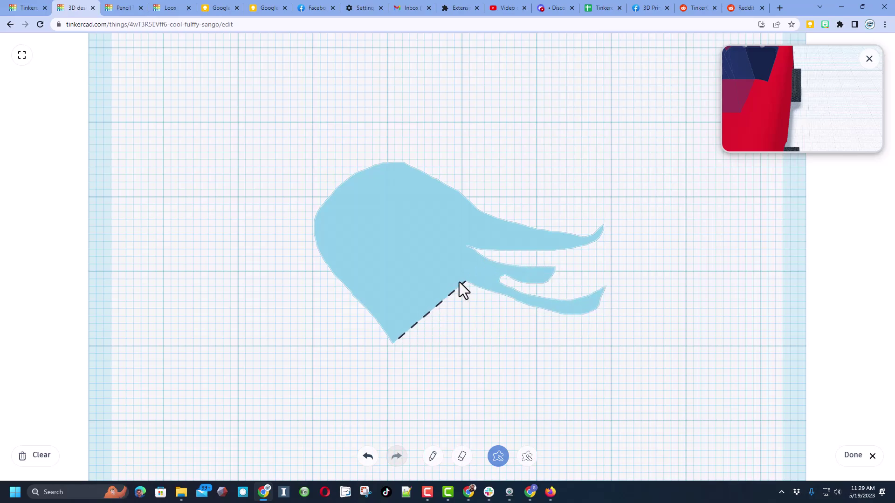
{"action": "left_click_drag", "start_coordinate": [390, 320], "coordinate": [351, 299]}
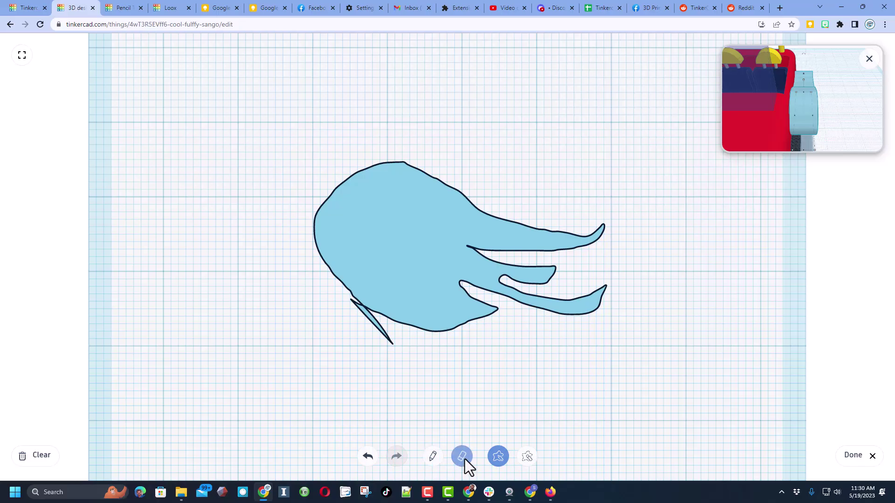
{"action": "left_click_drag", "start_coordinate": [340, 295], "coordinate": [396, 350]}
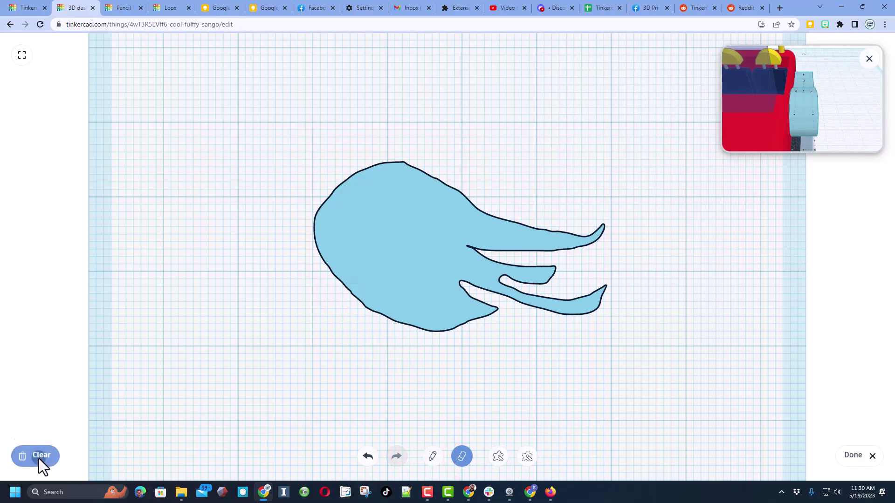
{"action": "left_click", "coordinate": [860, 454]}
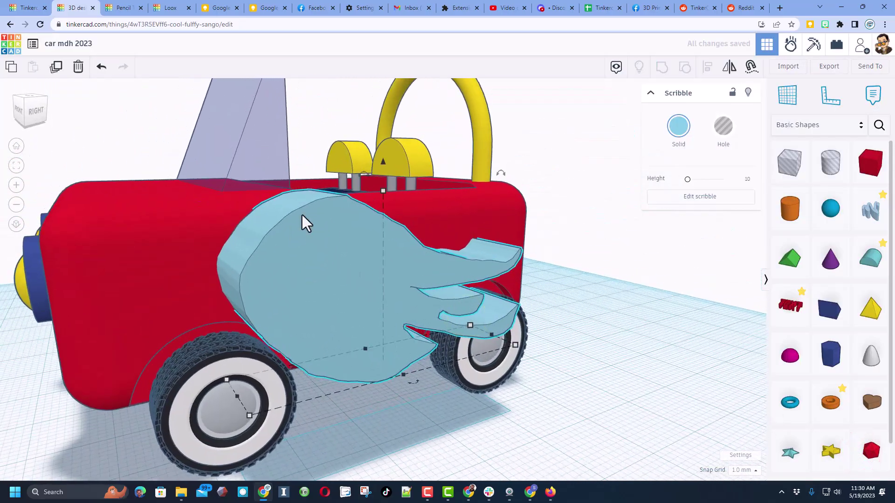
Step: Squash the flame to about 16.3 mm tall and 1.5 mm thick, and color it yellow
{"action": "left_click_drag", "start_coordinate": [376, 185], "coordinate": [377, 283]}
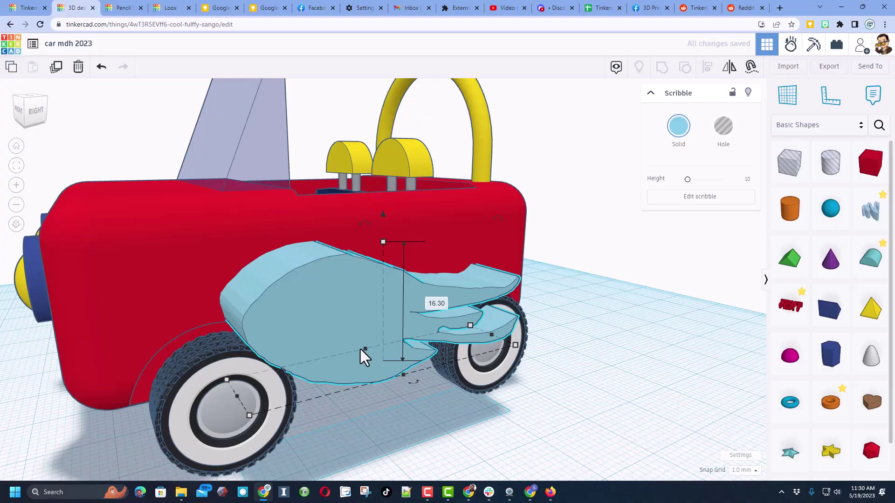
{"action": "left_click_drag", "start_coordinate": [402, 375], "coordinate": [368, 352]}
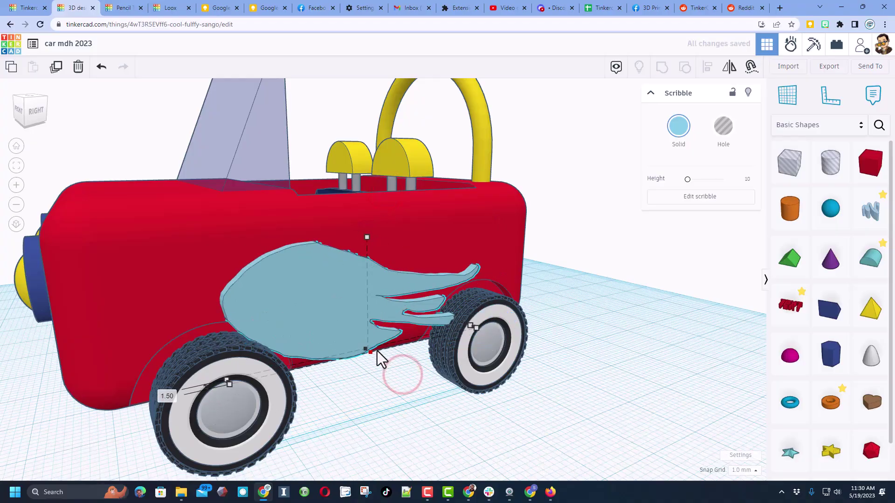
{"action": "left_click", "coordinate": [678, 125]}
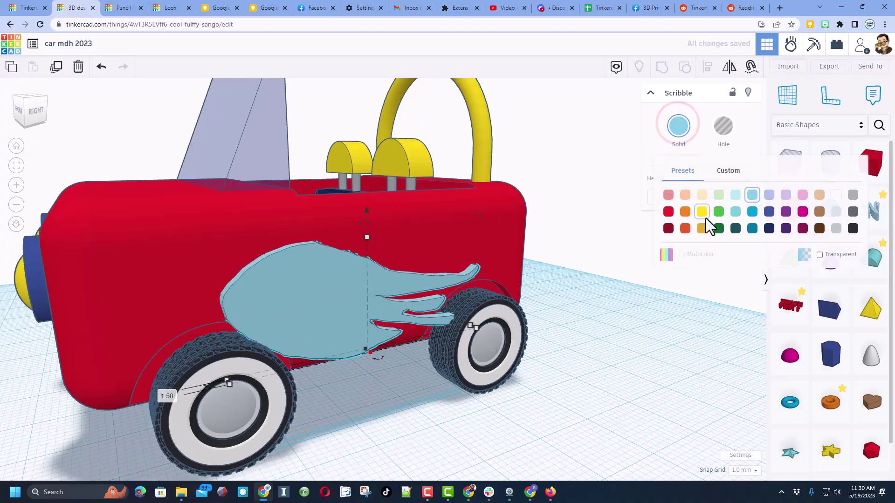
{"action": "left_click", "coordinate": [705, 216]}
Step: Tilt the flame so its tails rise toward the car's rear, and raise it on the car's side
{"action": "left_click", "coordinate": [329, 276]}
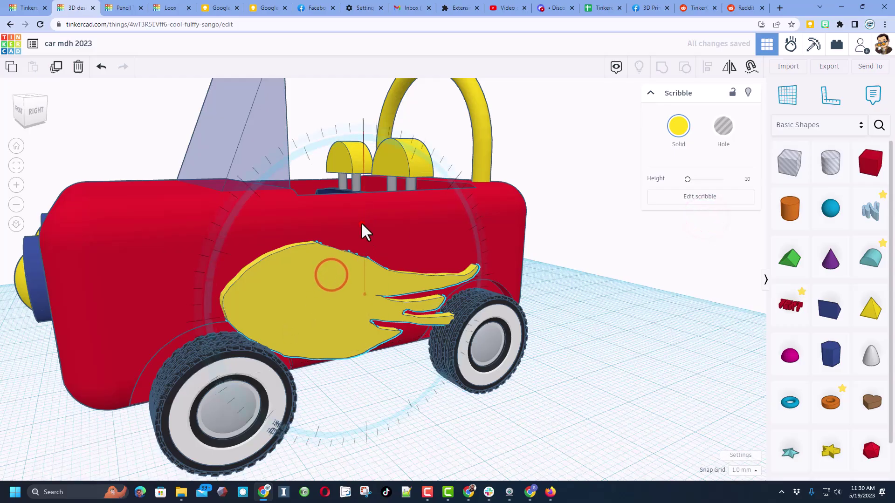
{"action": "left_click_drag", "start_coordinate": [335, 150], "coordinate": [308, 66]}
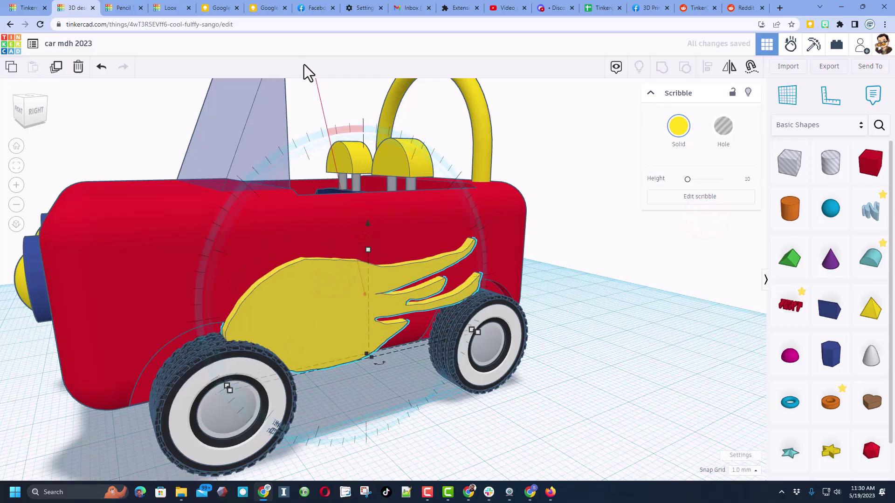
{"action": "key", "text": "ctrl+Up"}
{"action": "key", "text": "ctrl+Up"}
{"action": "key", "text": "ctrl+Up"}
{"action": "key", "text": "ctrl+Up"}
{"action": "key", "text": "ctrl+Up"}
{"action": "key", "text": "ctrl+Up"}
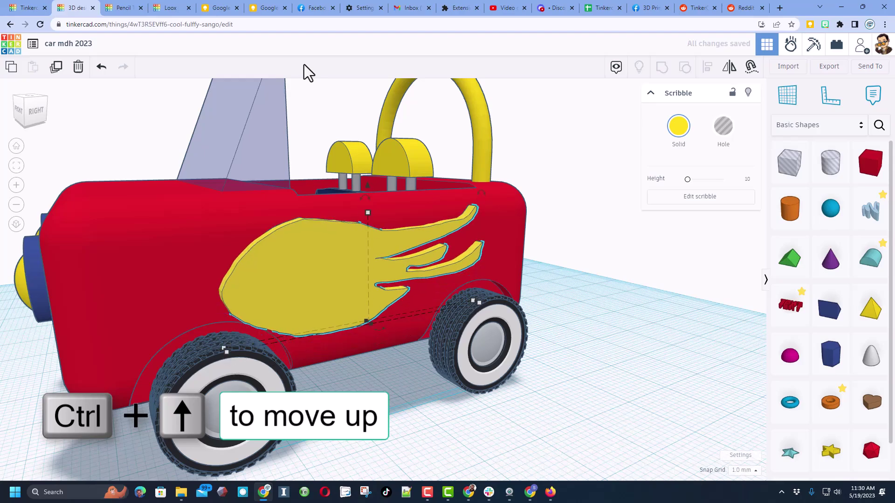
Step: Shrink the flame and shift it so it fits between the two wheels on the car's side
{"action": "right_click_drag", "start_coordinate": [311, 256], "coordinate": [495, 268]}
{"action": "mouse_move", "coordinate": [484, 252]}
{"action": "left_mouse_down"}
{"action": "mouse_move", "coordinate": [416, 276]}
{"action": "mouse_move", "coordinate": [441, 271]}
{"action": "left_mouse_up"}
{"action": "mouse_move", "coordinate": [353, 223]}
{"action": "left_mouse_down"}
{"action": "mouse_move", "coordinate": [339, 220]}
{"action": "mouse_move", "coordinate": [344, 244]}
{"action": "left_mouse_up"}
{"action": "key", "text": "Right"}
{"action": "key", "text": "Right"}
{"action": "key", "text": "Right"}
{"action": "key", "text": "Right"}
{"action": "key", "text": "Right"}
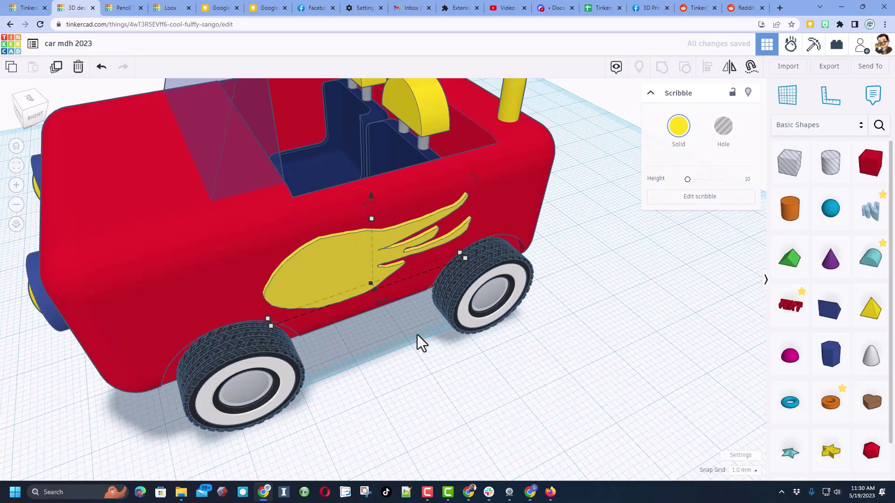
Step: Duplicate the flame and drop the copy onto a workplane set on the car's opposite side
{"action": "scroll", "coordinate": [367, 372], "scroll_direction": "down", "scroll_amount": 10}
{"action": "mouse_move", "coordinate": [379, 362]}
{"action": "right_mouse_down"}
{"action": "mouse_move", "coordinate": [393, 343]}
{"action": "mouse_move", "coordinate": [378, 348]}
{"action": "mouse_move", "coordinate": [335, 299]}
{"action": "right_mouse_up"}
{"action": "key", "text": "ctrl+d"}
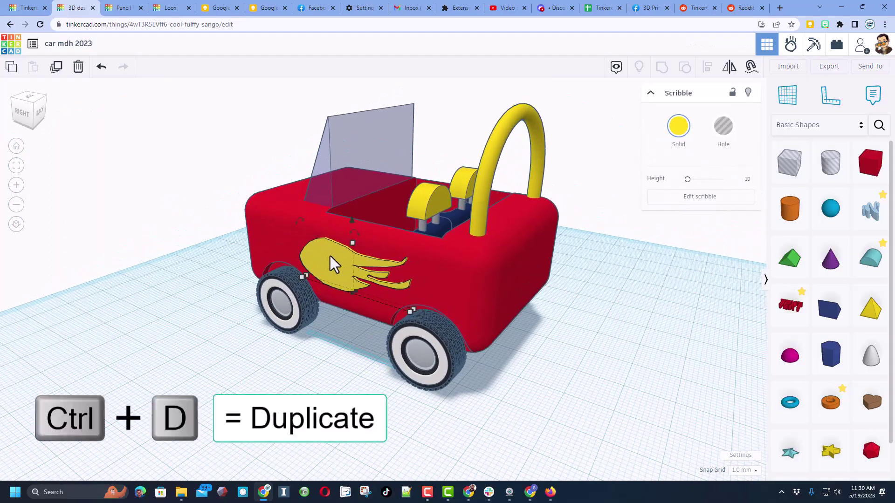
{"action": "left_click", "coordinate": [332, 255]}
{"action": "right_click_drag", "start_coordinate": [373, 393], "coordinate": [261, 442]}
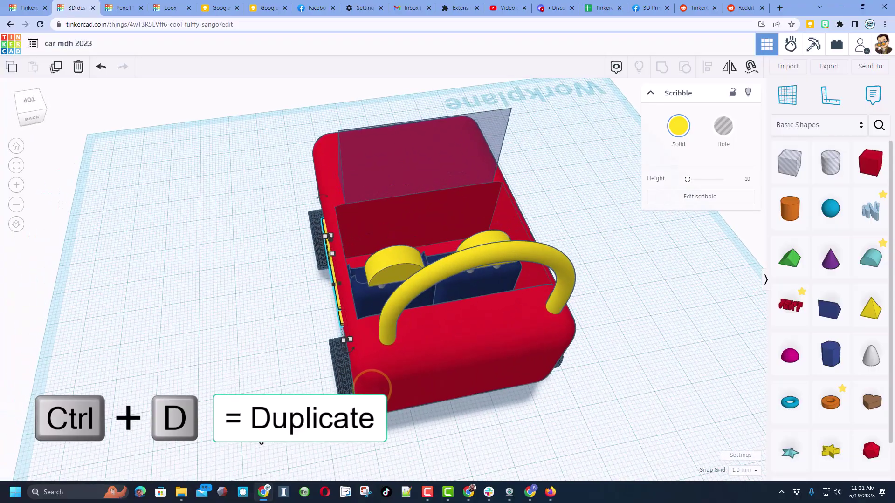
{"action": "mouse_move", "coordinate": [588, 375]}
{"action": "right_mouse_down"}
{"action": "mouse_move", "coordinate": [366, 340]}
{"action": "mouse_move", "coordinate": [365, 355]}
{"action": "right_mouse_up"}
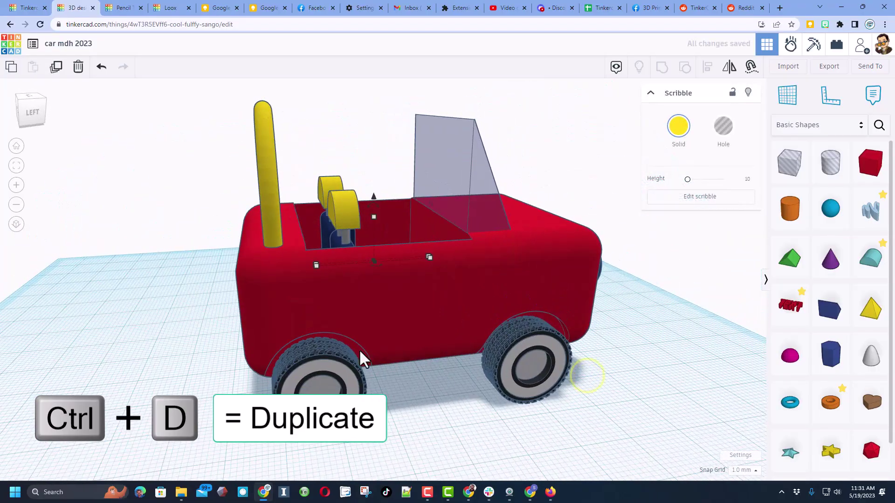
{"action": "key", "text": "w"}
{"action": "left_click", "coordinate": [419, 311]}
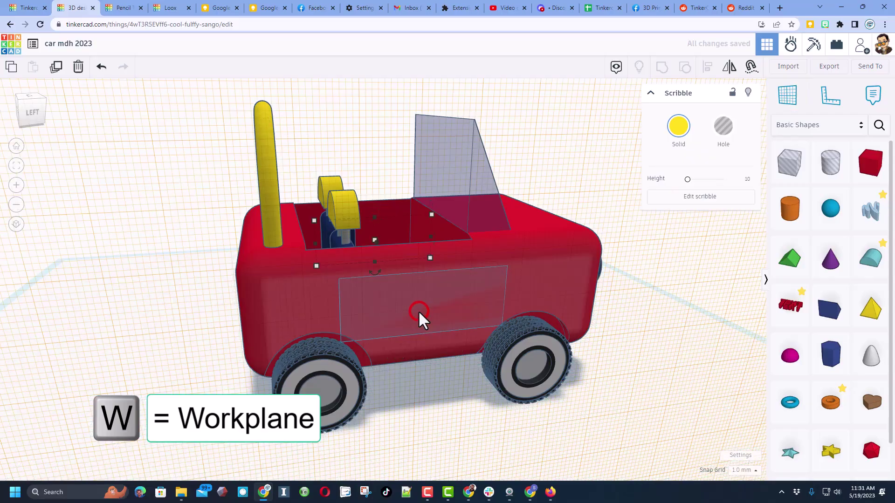
{"action": "key", "text": "d"}
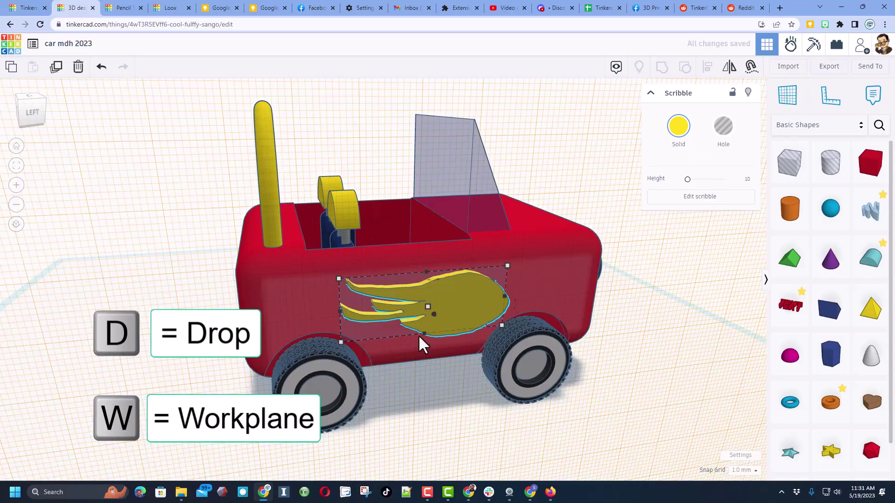
Step: Sink the copied flame slightly into the car's side and return the workplane to the base grid
{"action": "mouse_move", "coordinate": [483, 383]}
{"action": "right_mouse_down"}
{"action": "mouse_move", "coordinate": [619, 371]}
{"action": "mouse_move", "coordinate": [609, 380]}
{"action": "mouse_move", "coordinate": [557, 289]}
{"action": "right_mouse_up"}
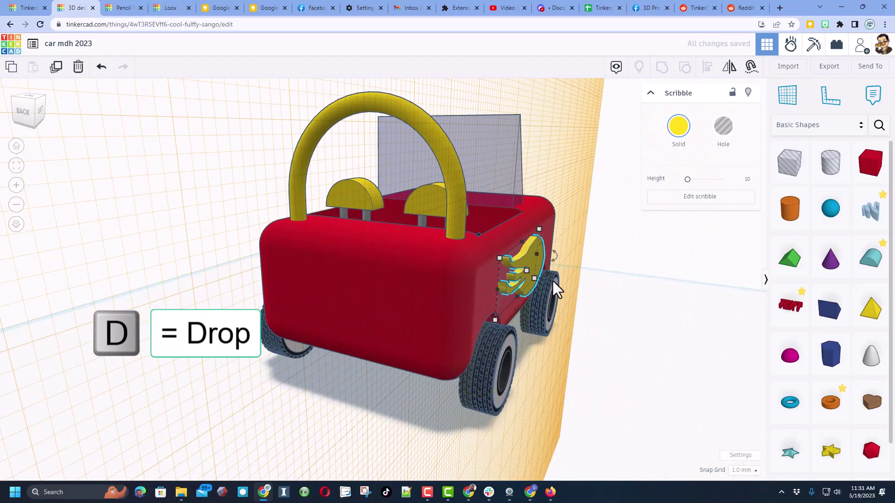
{"action": "right_click_drag", "start_coordinate": [588, 403], "coordinate": [513, 357]}
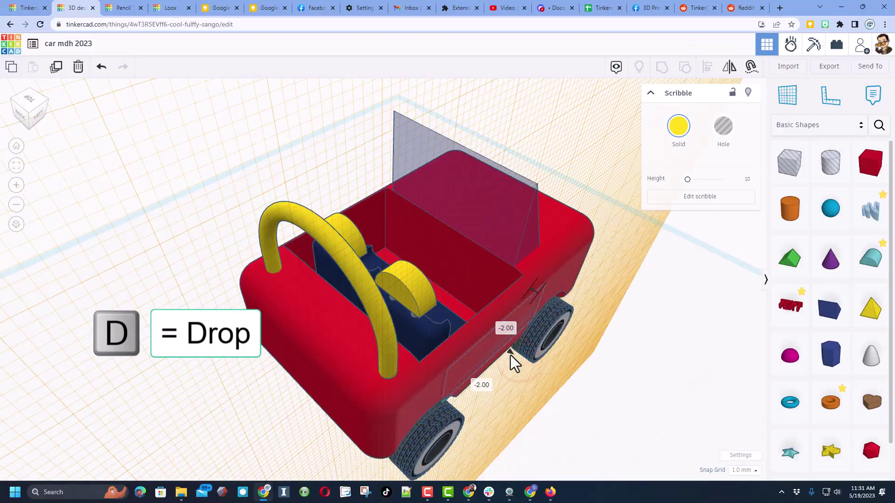
{"action": "left_click", "coordinate": [592, 387]}
{"action": "mouse_move", "coordinate": [591, 387]}
{"action": "right_mouse_down"}
{"action": "mouse_move", "coordinate": [429, 334]}
{"action": "mouse_move", "coordinate": [725, 375]}
{"action": "mouse_move", "coordinate": [825, 372]}
{"action": "mouse_move", "coordinate": [521, 380]}
{"action": "mouse_move", "coordinate": [415, 367]}
{"action": "mouse_move", "coordinate": [461, 358]}
{"action": "right_mouse_up"}
{"action": "key", "text": "w"}
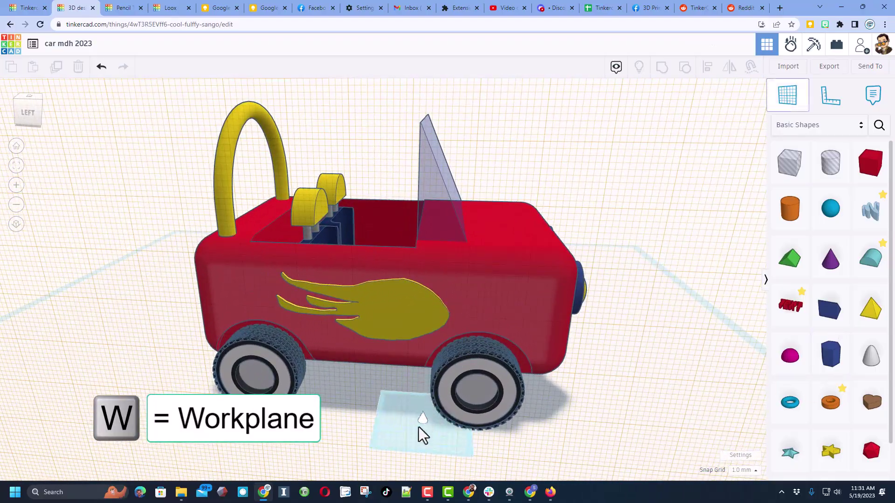
{"action": "left_click", "coordinate": [392, 434]}
Step: Add a thin, wide dark blue box as a plate on the car's back
{"action": "right_click_drag", "start_coordinate": [349, 413], "coordinate": [462, 382]}
{"action": "left_click_drag", "start_coordinate": [868, 180], "coordinate": [479, 289]}
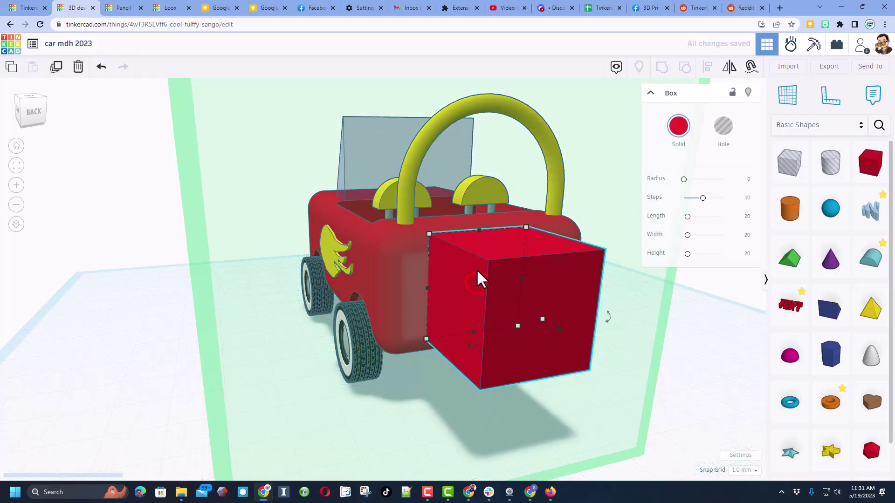
{"action": "left_click_drag", "start_coordinate": [480, 237], "coordinate": [490, 306]}
{"action": "right_click_drag", "start_coordinate": [485, 318], "coordinate": [609, 360]}
{"action": "left_click_drag", "start_coordinate": [605, 348], "coordinate": [523, 315]}
{"action": "right_click_drag", "start_coordinate": [523, 315], "coordinate": [658, 172]}
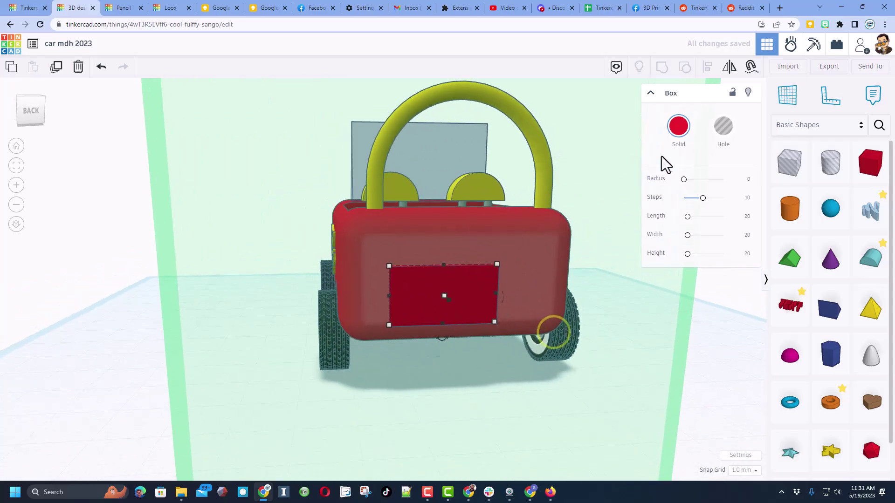
{"action": "left_click", "coordinate": [678, 135]}
{"action": "left_click", "coordinate": [769, 229]}
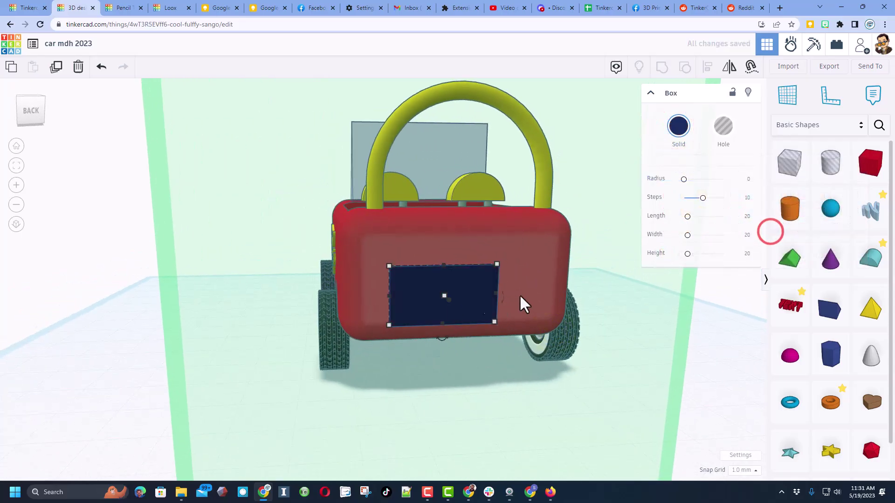
Step: Place a text shape on the plate at the car's back and make it read HLMT23
{"action": "left_click", "coordinate": [787, 305]}
{"action": "left_click", "coordinate": [452, 299]}
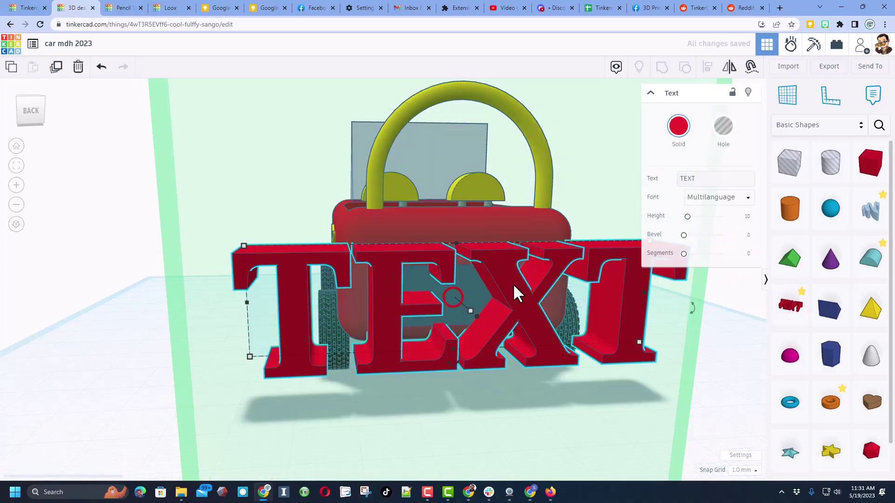
{"action": "key", "text": "BackSpace"}
{"action": "key", "text": "BackSpace"}
{"action": "key", "text": "BackSpace"}
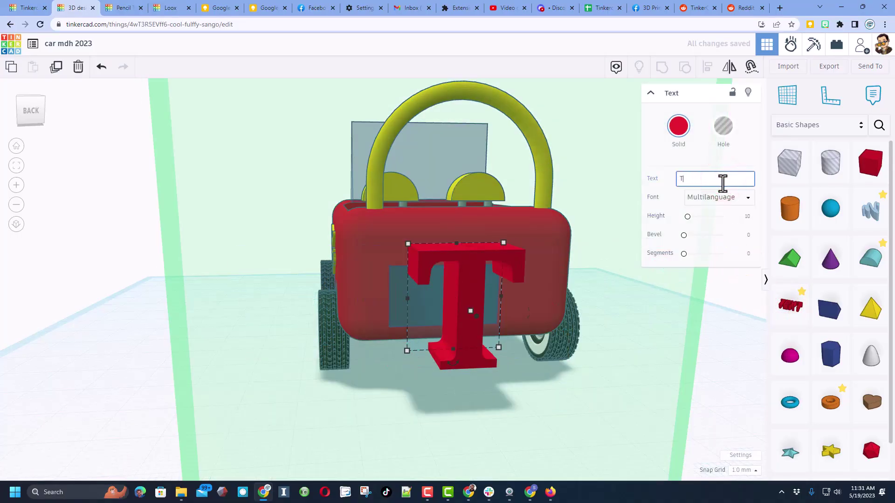
{"action": "type", "text": "HL"}
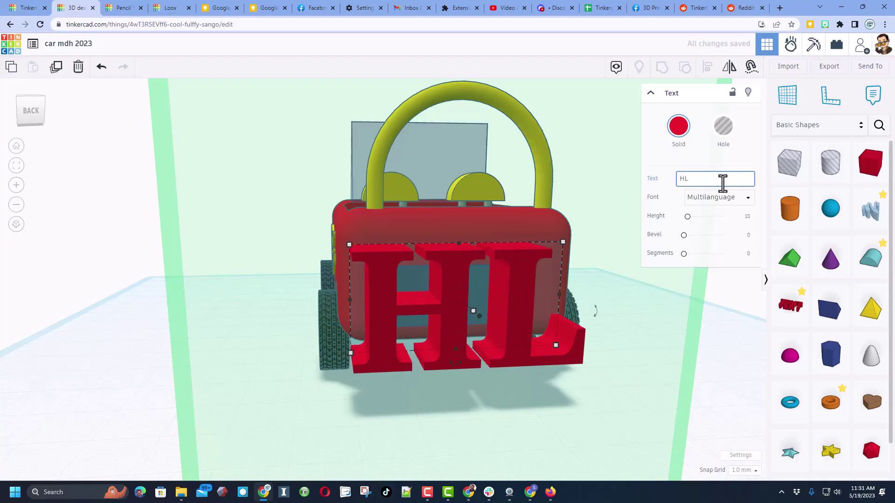
{"action": "type", "text": "MT"}
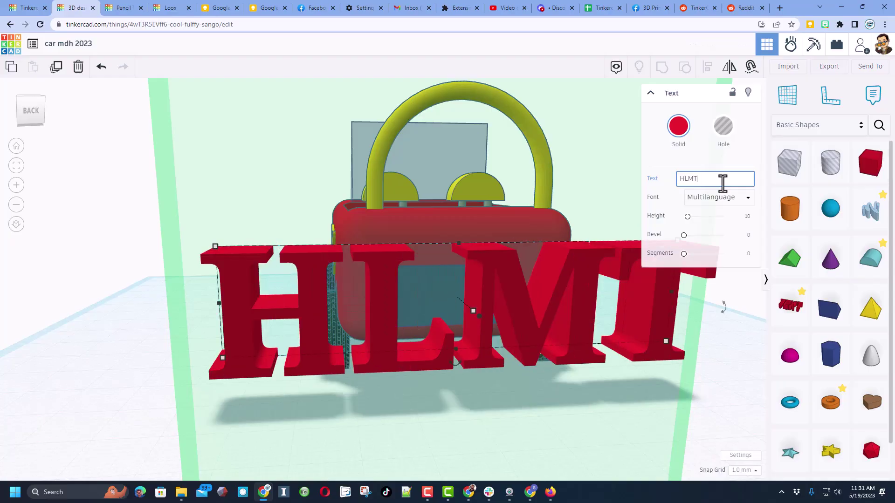
{"action": "type", "text": "23"}
Step: Scale the HLMT23 text proportionally about its centre to about 19 mm wide so it suits the plate
{"action": "scroll", "coordinate": [635, 226], "scroll_direction": "down", "scroll_amount": 5}
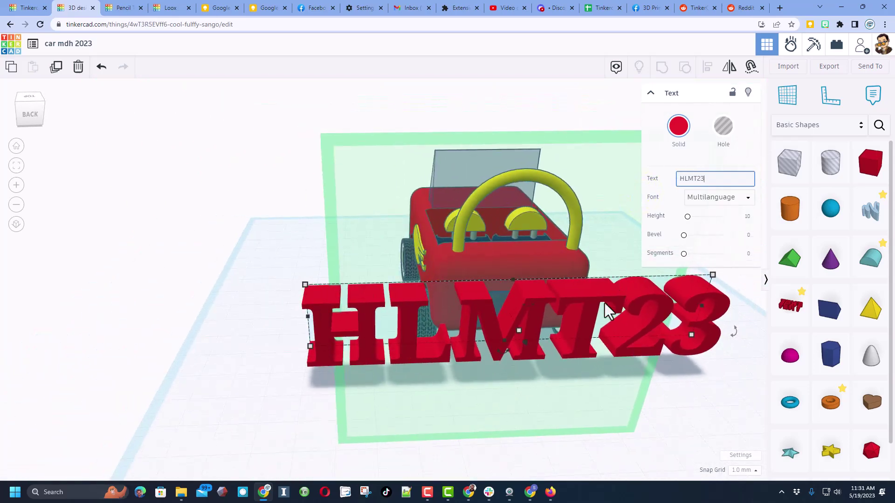
{"action": "right_click_drag", "start_coordinate": [518, 371], "coordinate": [494, 363]}
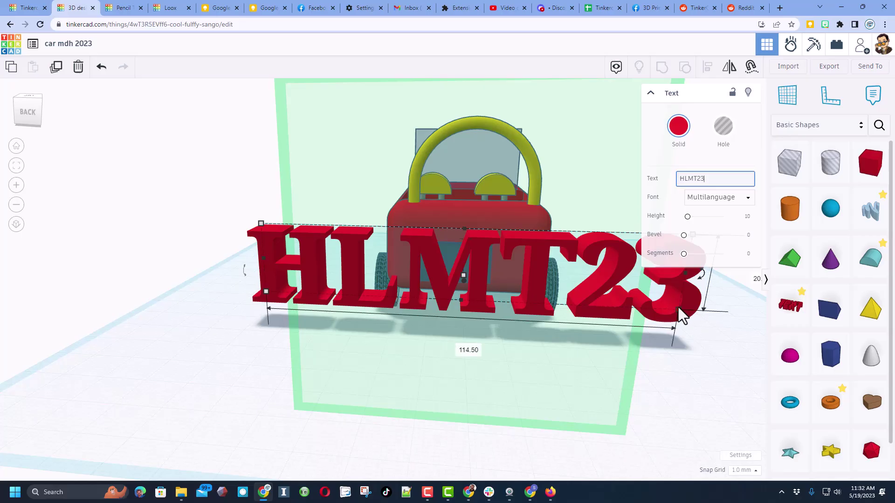
{"action": "left_click_drag", "start_coordinate": [679, 310], "coordinate": [488, 278], "text": "alt+shift"}
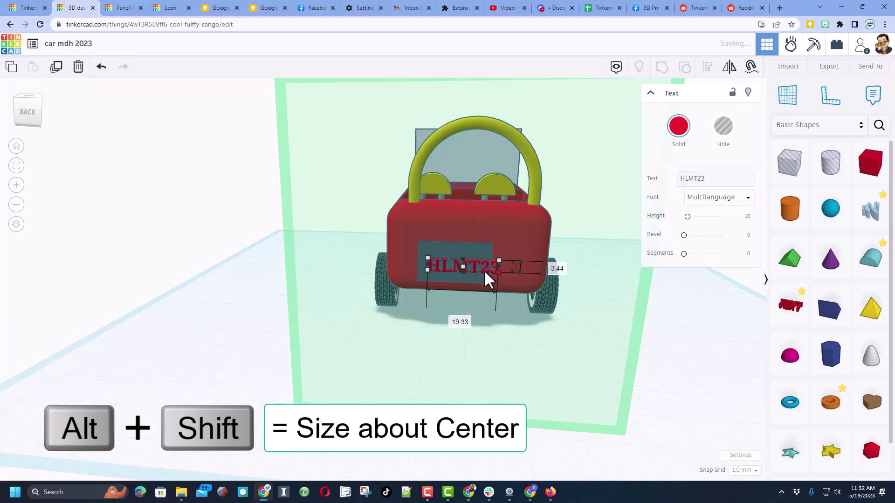
Step: Align the plate and the text to the centre of the car body's width, keeping the body as the fixed reference
{"action": "key", "text": "f"}
{"action": "scroll", "coordinate": [461, 292], "scroll_direction": "down", "scroll_amount": 3}
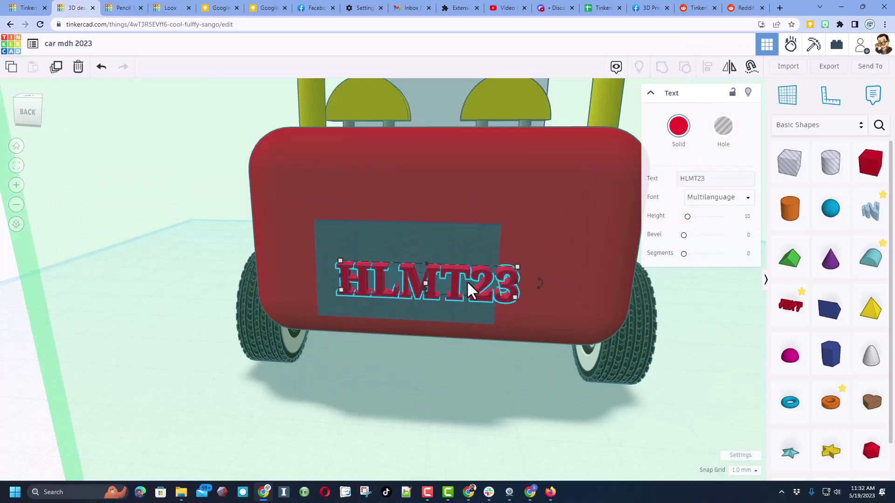
{"action": "left_click", "coordinate": [428, 340]}
{"action": "left_click_drag", "start_coordinate": [434, 414], "coordinate": [468, 289]}
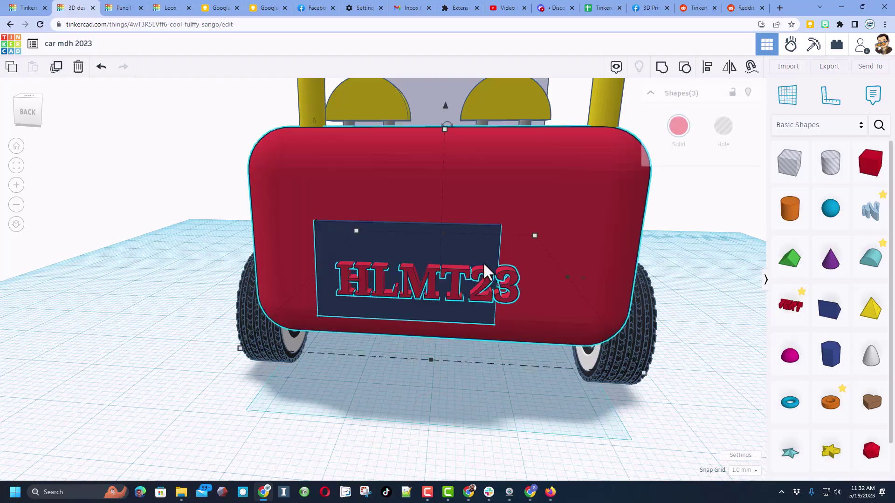
{"action": "left_click", "coordinate": [708, 70]}
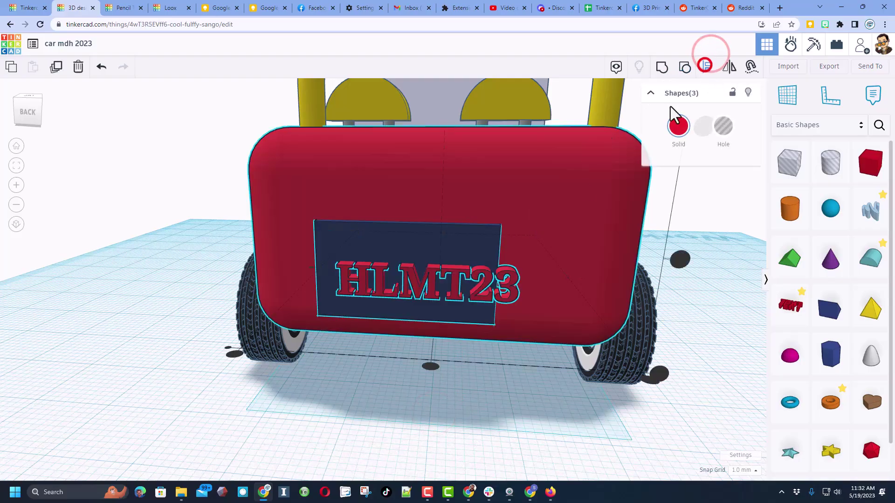
{"action": "left_click", "coordinate": [487, 186]}
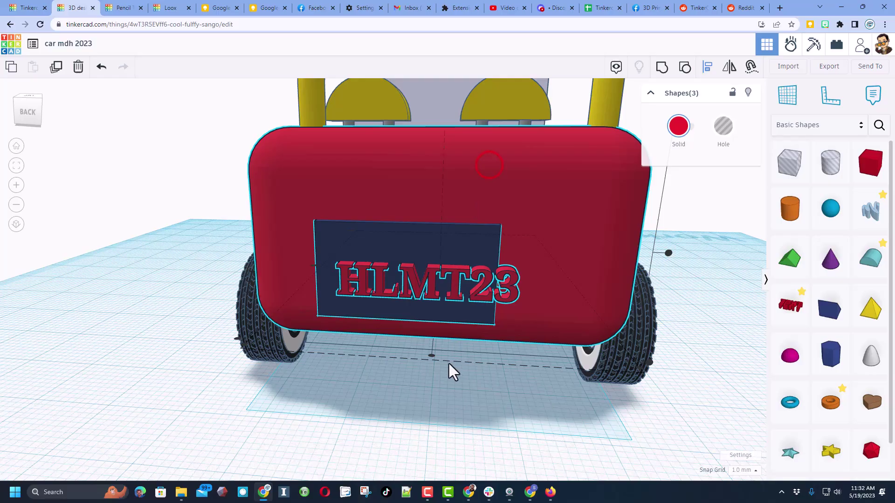
{"action": "left_click", "coordinate": [429, 355]}
{"action": "left_click", "coordinate": [447, 370]}
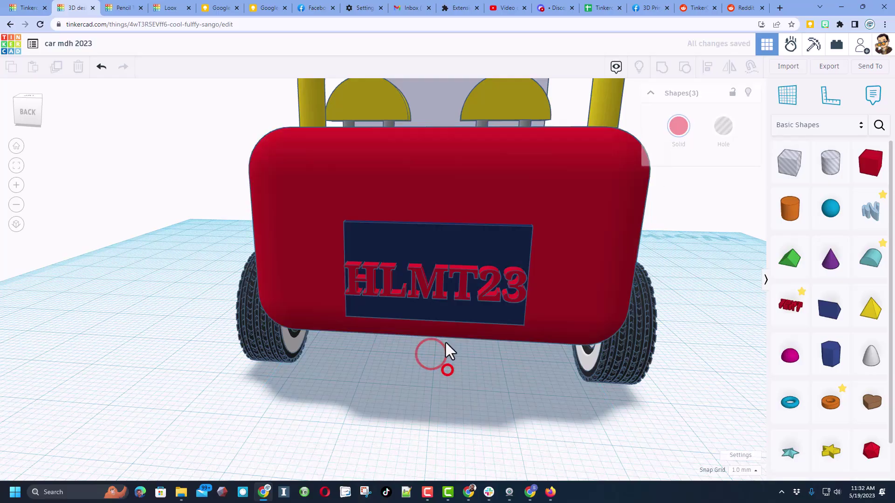
Step: Reduce the depth of the HLMT23 text to 1 mm
{"action": "left_click", "coordinate": [465, 300]}
{"action": "right_click_drag", "start_coordinate": [355, 333], "coordinate": [375, 292]}
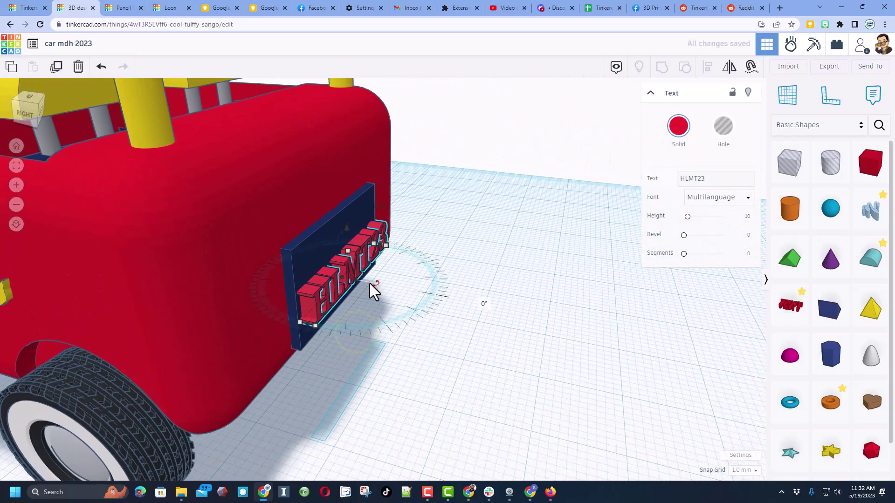
{"action": "mouse_move", "coordinate": [354, 269]}
{"action": "left_mouse_down"}
{"action": "mouse_move", "coordinate": [350, 280]}
{"action": "mouse_move", "coordinate": [345, 267]}
{"action": "left_mouse_up"}
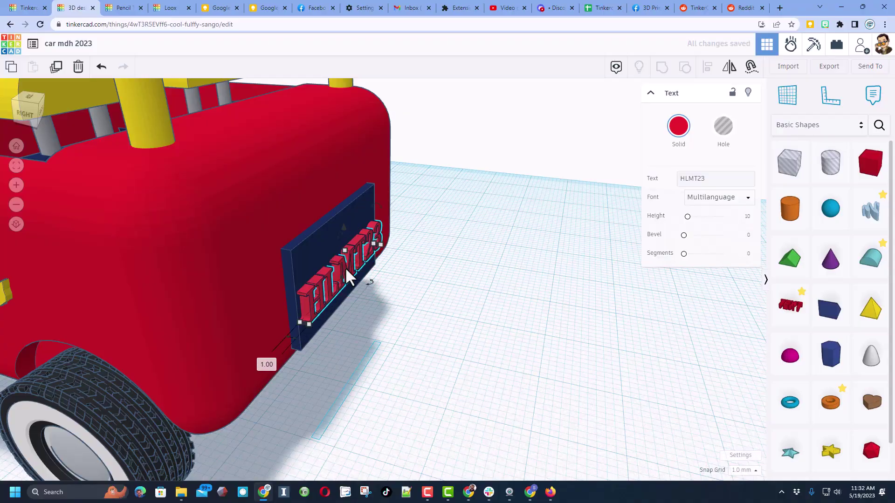
Step: Round the plate's corners with a radius of 2 and nudge it into the car using a 0.5 mm snap grid
{"action": "left_click", "coordinate": [309, 253]}
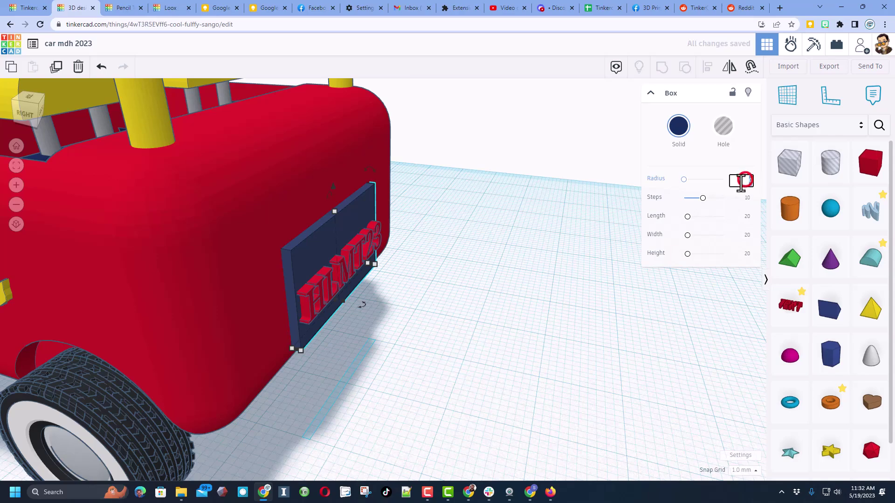
{"action": "type", "text": "2"}
{"action": "key", "text": "Return"}
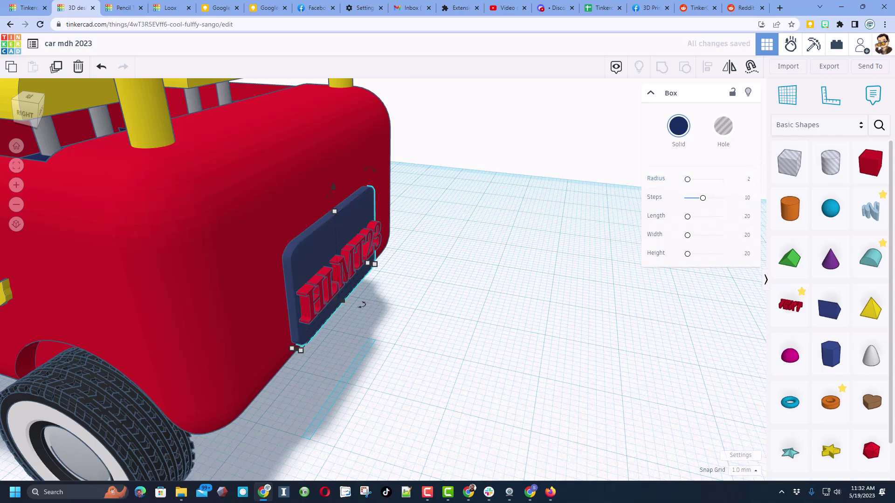
{"action": "left_click", "coordinate": [740, 470]}
{"action": "left_click", "coordinate": [744, 401]}
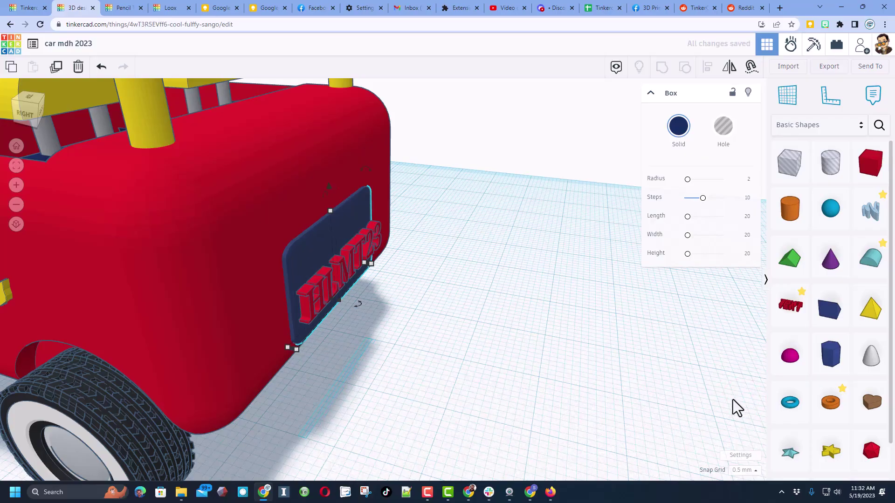
Step: Colour the HLMT23 text white and nudge it inward against the plate
{"action": "left_click", "coordinate": [356, 274]}
{"action": "left_click", "coordinate": [677, 127]}
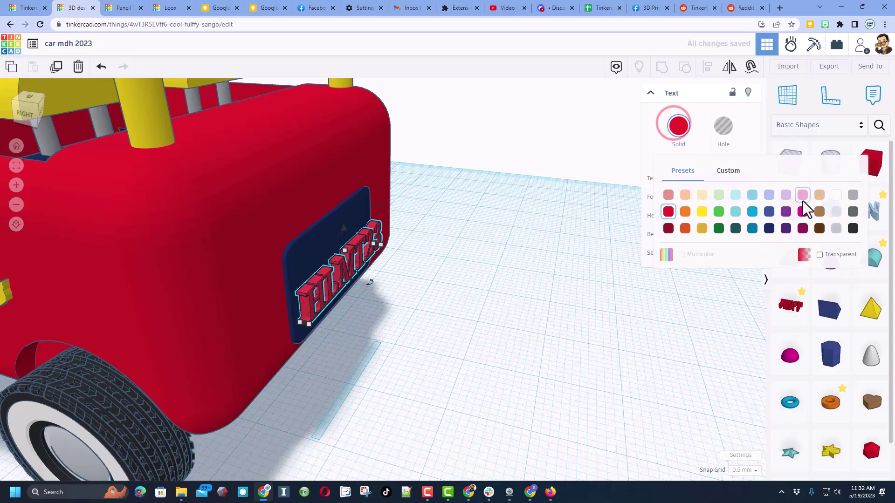
{"action": "left_click", "coordinate": [833, 195]}
{"action": "key", "text": "Left"}
{"action": "key", "text": "Left"}
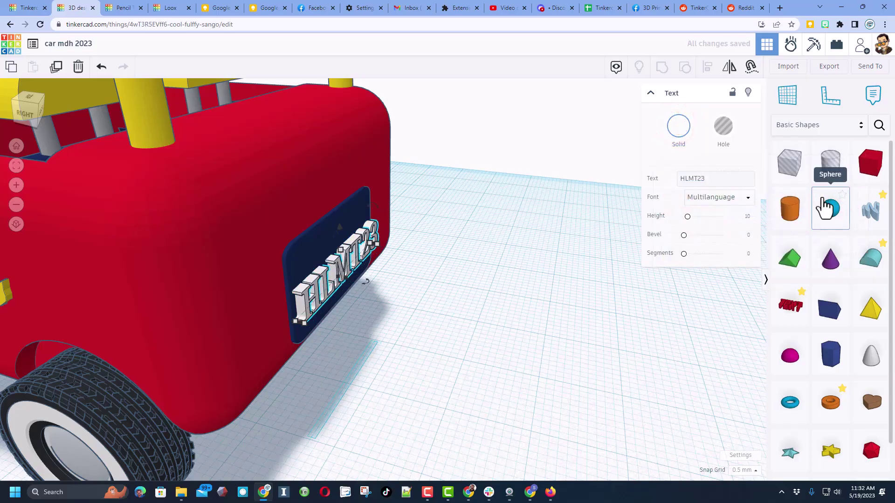
Step: Make the HLMT23 text taller so it fills more of the plate's height
{"action": "right_click_drag", "start_coordinate": [471, 280], "coordinate": [445, 309]}
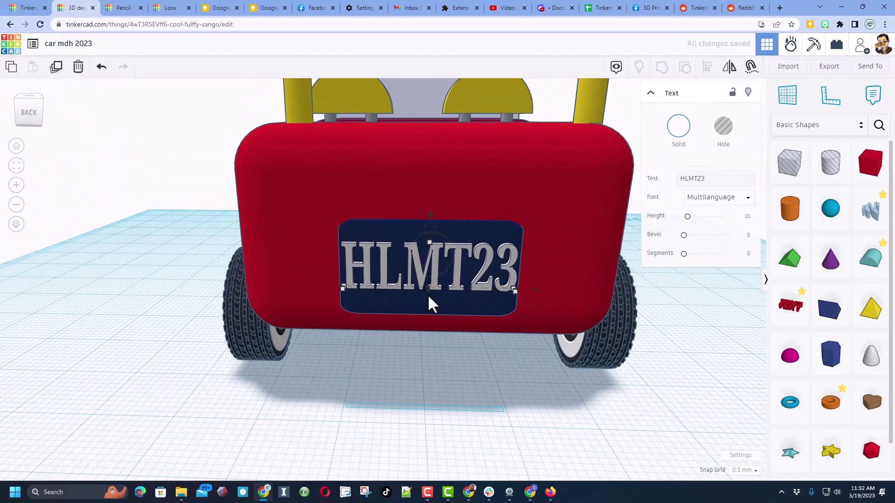
{"action": "mouse_move", "coordinate": [428, 299]}
{"action": "left_click_drag", "start_coordinate": [428, 299], "coordinate": [428, 296]}
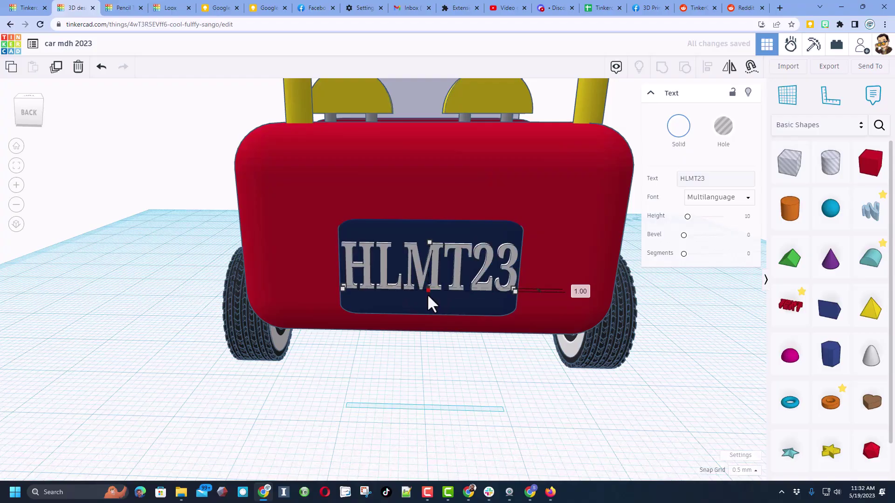
{"action": "left_click", "coordinate": [602, 380]}
Step: Add a small half sphere as a tail light beside and above the plate on the car's back, coloured yellow
{"action": "right_click_drag", "start_coordinate": [601, 380], "coordinate": [759, 392]}
{"action": "left_click_drag", "start_coordinate": [789, 356], "coordinate": [376, 274]}
{"action": "left_click_drag", "start_coordinate": [437, 203], "coordinate": [368, 272], "text": "shift"}
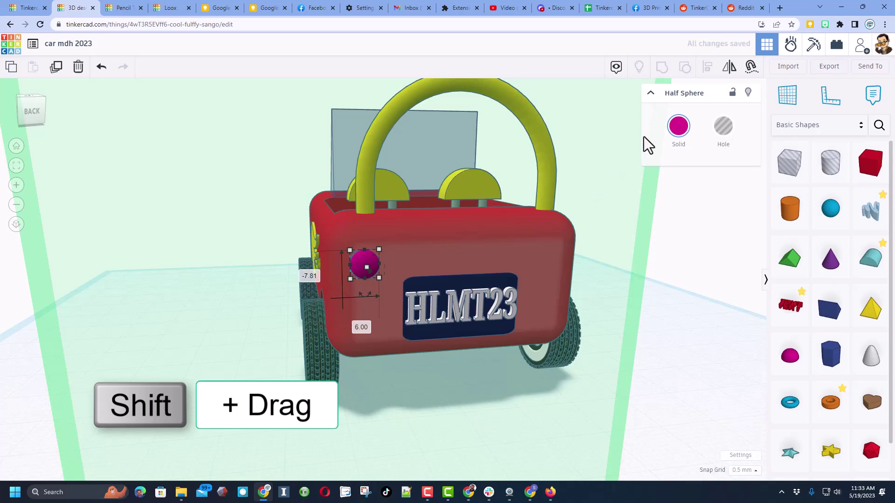
{"action": "left_click", "coordinate": [678, 127]}
{"action": "left_click", "coordinate": [702, 216]}
{"action": "right_click_drag", "start_coordinate": [426, 365], "coordinate": [418, 379]}
{"action": "left_click", "coordinate": [440, 430]}
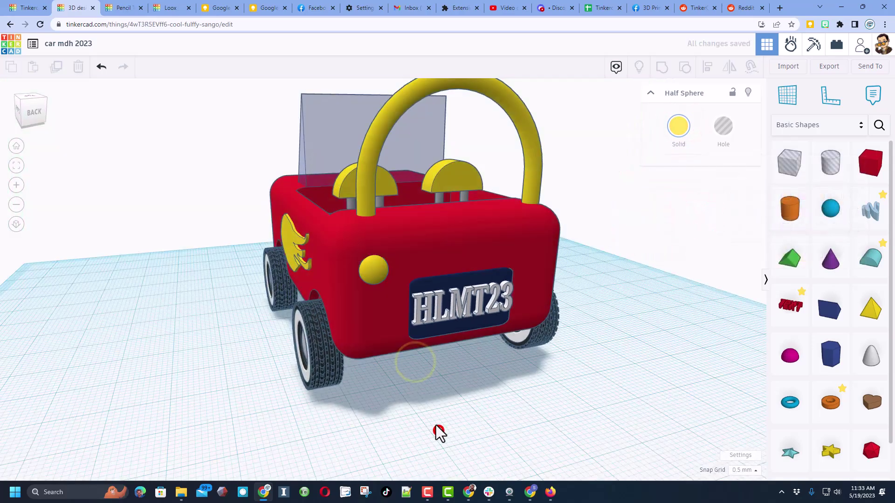
Step: Duplicate the yellow tail light and shift the copy across to the other side of the car's back
{"action": "left_click", "coordinate": [376, 273]}
{"action": "key", "text": "ctrl+d"}
{"action": "key", "text": "shift+Right"}
{"action": "key", "text": "shift+Right"}
{"action": "key", "text": "shift+Right"}
{"action": "key", "text": "shift+Right"}
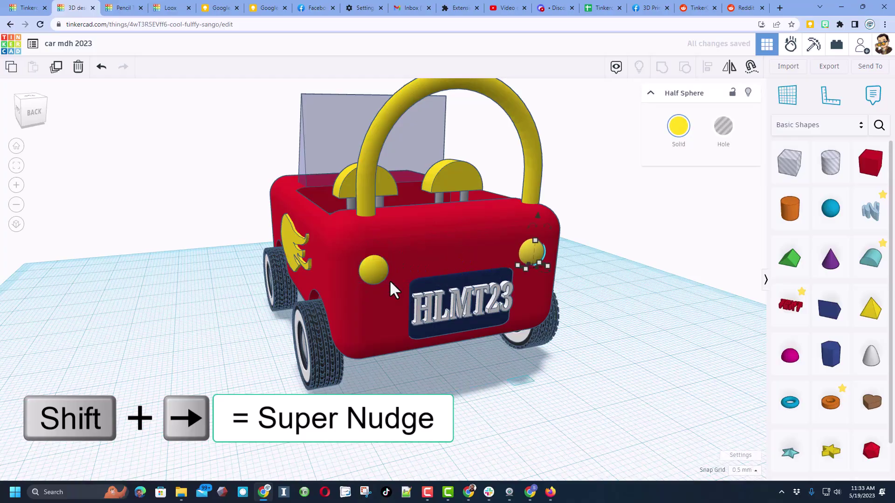
Step: Group the two tail lights and centre the group across the width of the car body
{"action": "left_click", "coordinate": [370, 270], "text": "shift"}
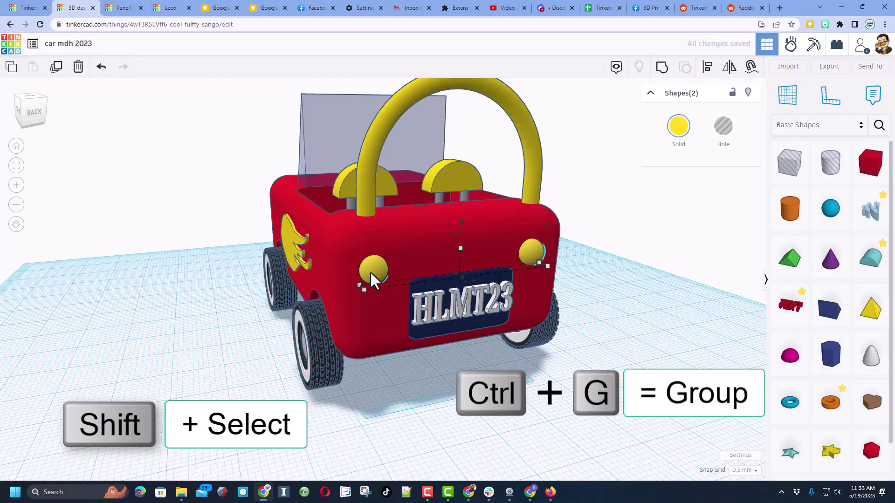
{"action": "key", "text": "ctrl+g"}
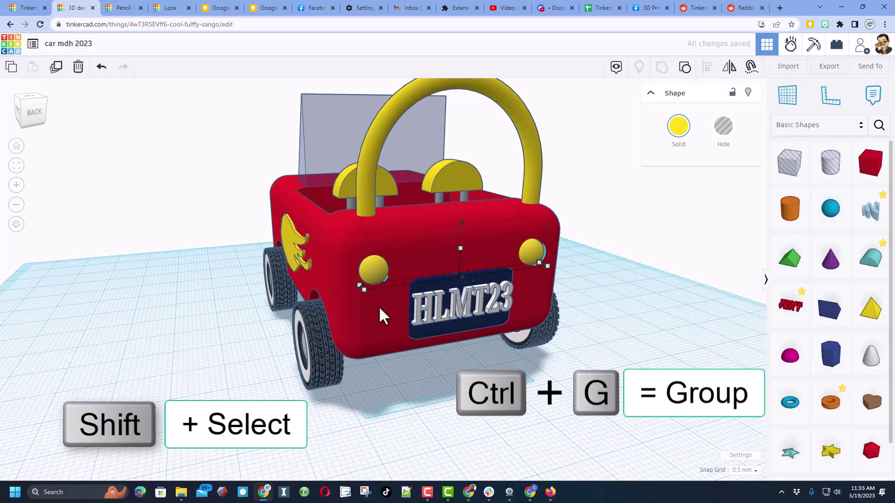
{"action": "left_click", "coordinate": [378, 313], "text": "shift"}
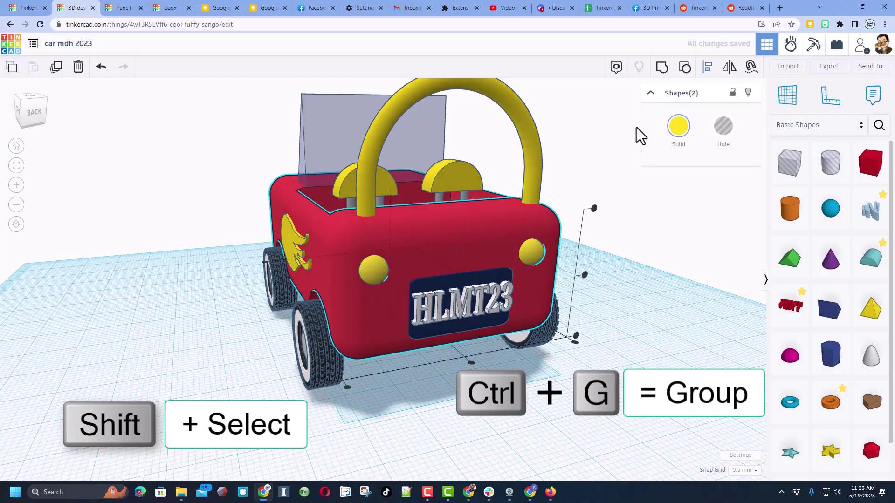
{"action": "left_click", "coordinate": [464, 355]}
{"action": "left_click", "coordinate": [462, 394]}
Step: Flatten the grouped tail lights to a depth of 2 mm
{"action": "mouse_move", "coordinate": [516, 414]}
{"action": "right_mouse_down"}
{"action": "mouse_move", "coordinate": [331, 416]}
{"action": "mouse_move", "coordinate": [441, 438]}
{"action": "mouse_move", "coordinate": [392, 239]}
{"action": "right_mouse_up"}
{"action": "left_click", "coordinate": [427, 267]}
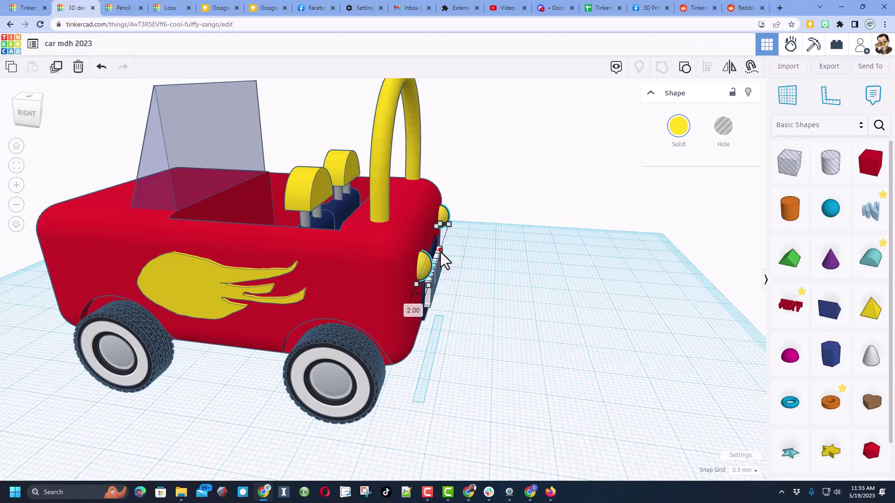
{"action": "left_click", "coordinate": [549, 295]}
Step: Set the workspace background to a light lavender blue and hide the grid
{"action": "mouse_move", "coordinate": [549, 318]}
{"action": "right_mouse_down"}
{"action": "mouse_move", "coordinate": [421, 317]}
{"action": "mouse_move", "coordinate": [485, 320]}
{"action": "mouse_move", "coordinate": [457, 329]}
{"action": "right_mouse_up"}
{"action": "right_click_drag", "start_coordinate": [281, 379], "coordinate": [271, 281]}
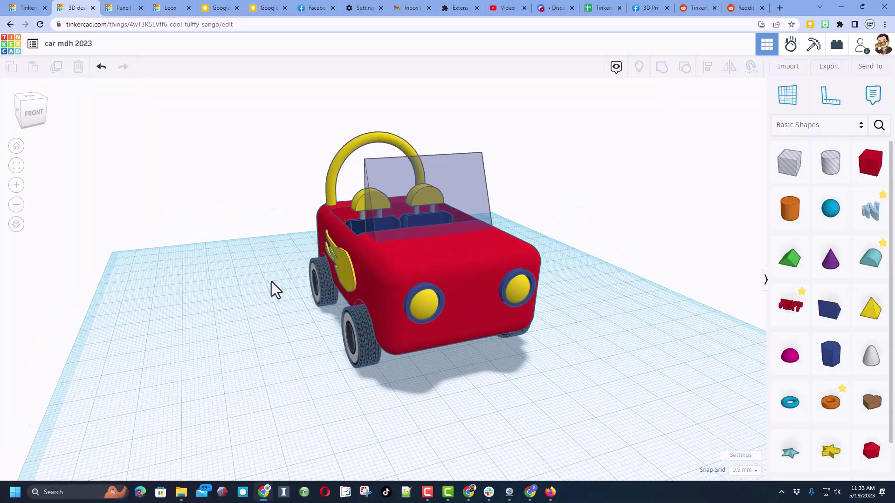
{"action": "right_click_drag", "start_coordinate": [638, 287], "coordinate": [701, 402]}
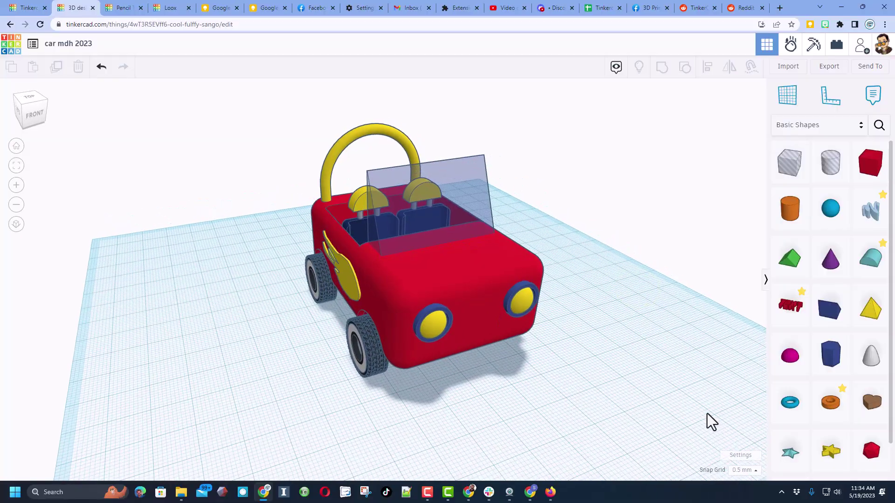
{"action": "left_click", "coordinate": [741, 456]}
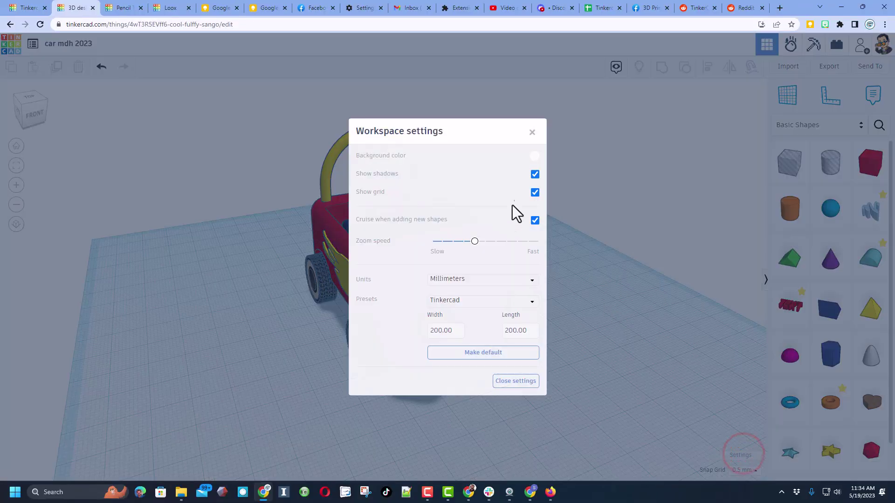
{"action": "left_click", "coordinate": [534, 158]}
{"action": "left_click", "coordinate": [472, 200]}
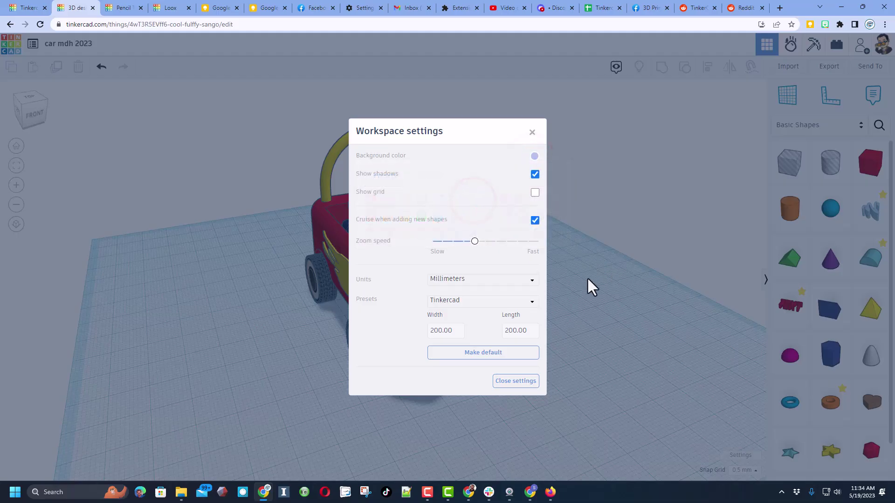
{"action": "left_click", "coordinate": [614, 231]}
{"action": "right_click_drag", "start_coordinate": [627, 305], "coordinate": [398, 303]}
{"action": "right_click_drag", "start_coordinate": [638, 340], "coordinate": [686, 348]}
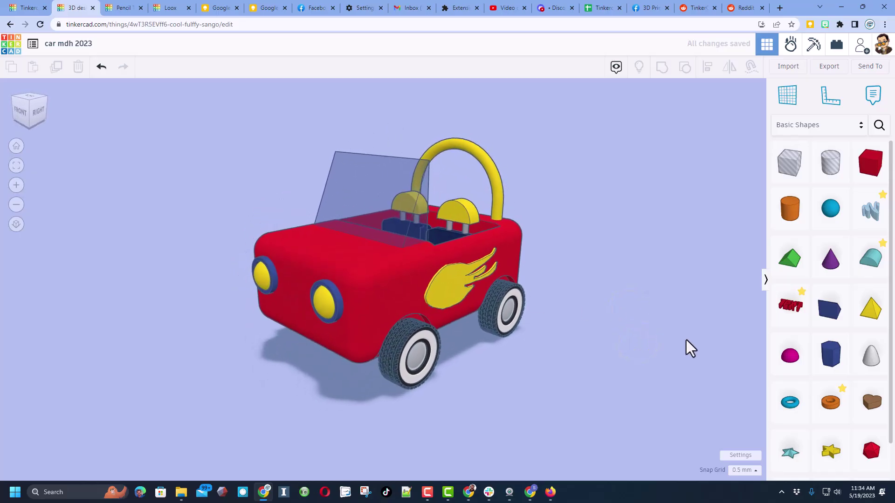
Step: Return to the dashboard, open the properties of the car mdh 2023 design and rename it "Make a car in 2023"
{"action": "left_click", "coordinate": [6, 47]}
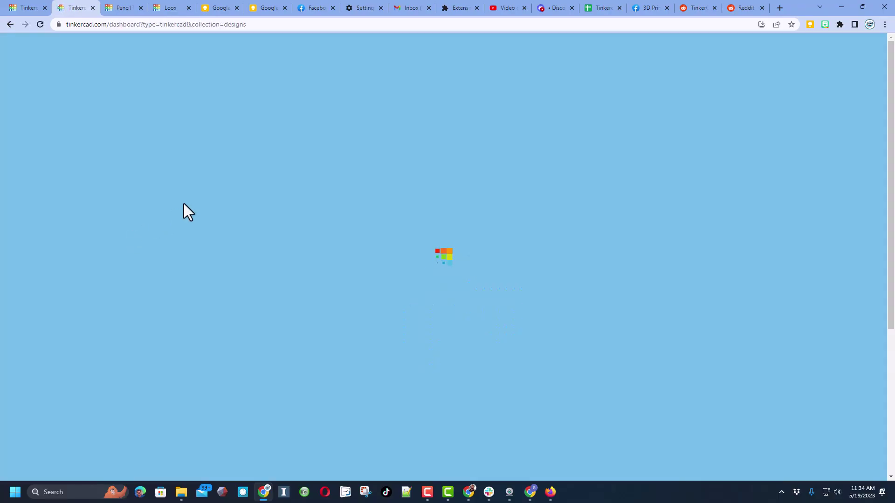
{"action": "left_click", "coordinate": [234, 179]}
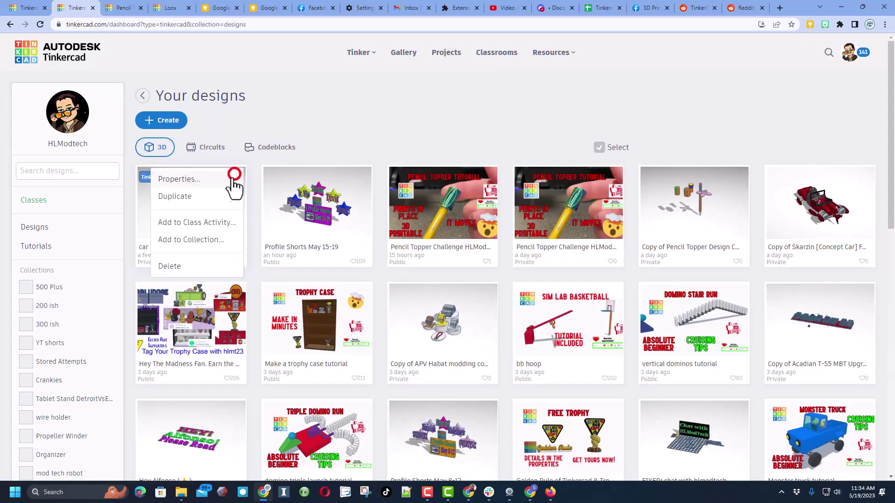
{"action": "left_click", "coordinate": [206, 179]}
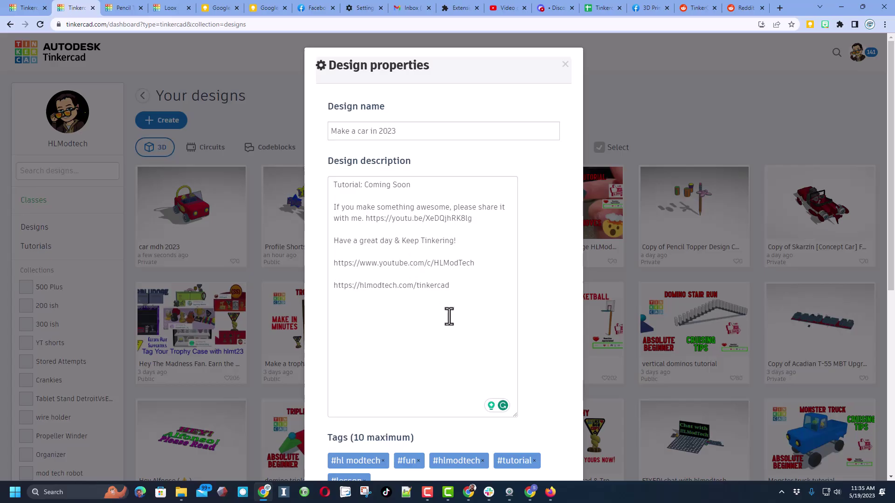
Step: Add the tags "make a car" and "2023 car" to the design
{"action": "scroll", "coordinate": [449, 317], "scroll_direction": "down", "scroll_amount": 5}
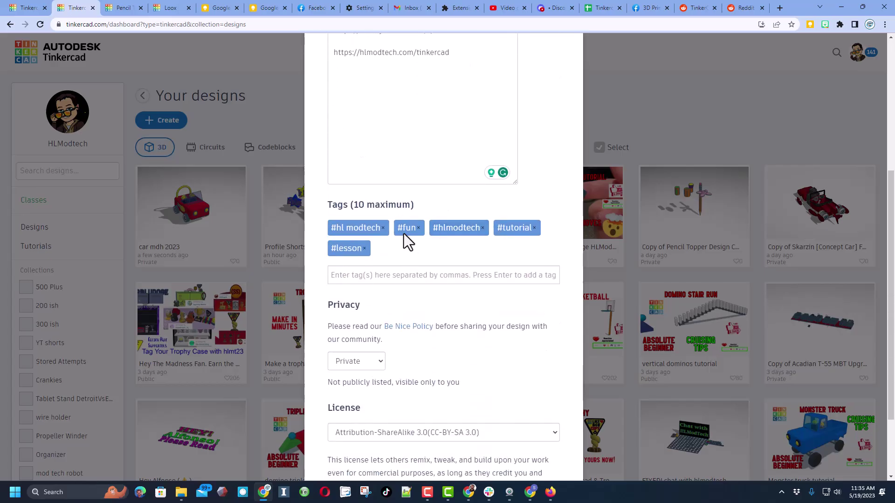
{"action": "left_click", "coordinate": [398, 279]}
{"action": "type", "text": "make a car, 2023 car"}
{"action": "key", "text": "Return"}
Step: Add the tag "hlmt23" to the design and remove it again
{"action": "type", "text": "hlm"}
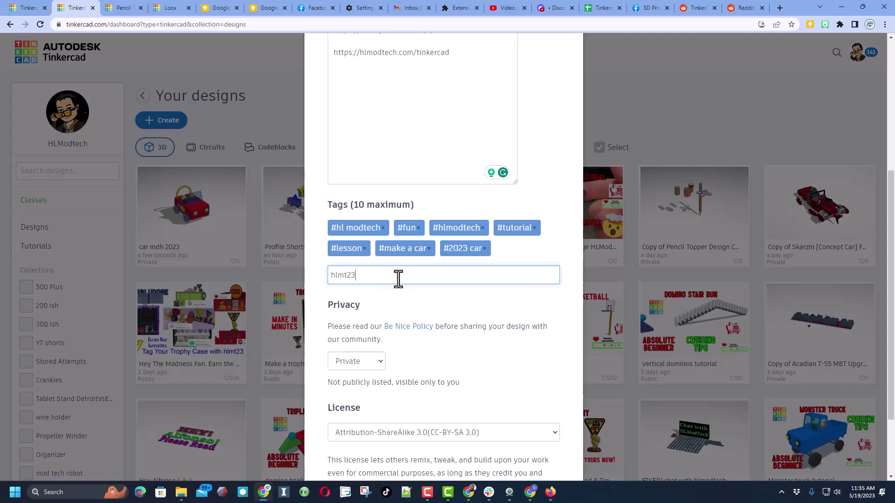
{"action": "type", "text": "t23"}
{"action": "key", "text": "Return"}
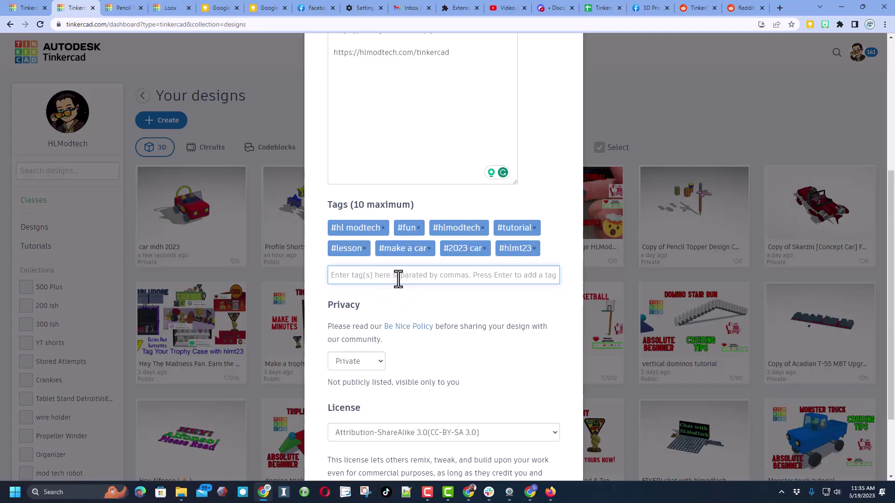
{"action": "left_click", "coordinate": [534, 248]}
Step: Make the design public under the Attribution-NoDerivs 3.0 (CC-BY-ND 3.0) license and save the property changes
{"action": "left_click", "coordinate": [348, 360]}
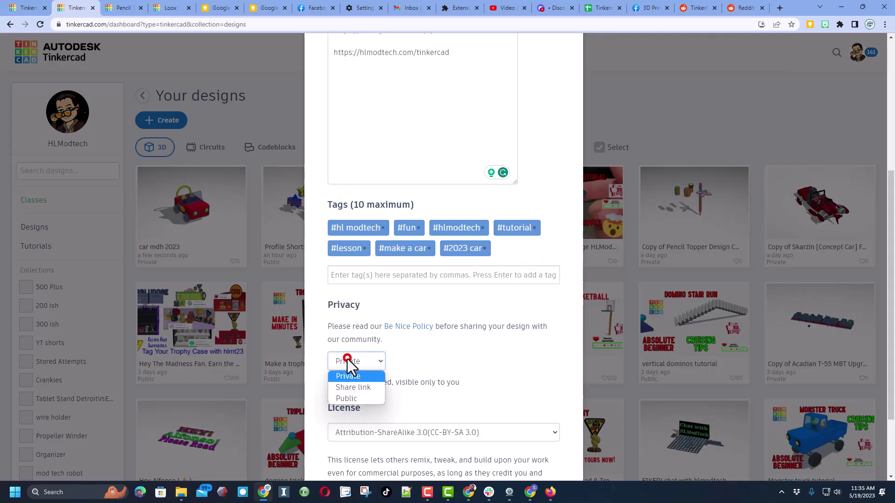
{"action": "left_click", "coordinate": [355, 399]}
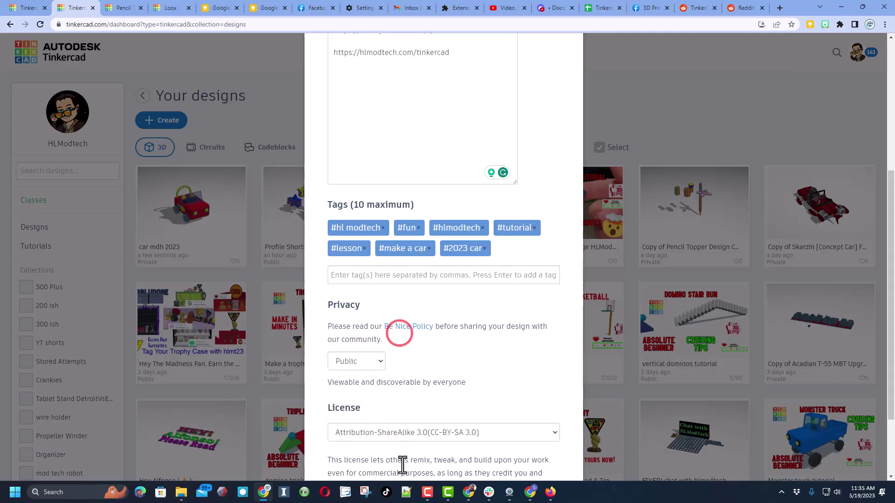
{"action": "left_click", "coordinate": [405, 431]}
{"action": "left_click", "coordinate": [372, 407]}
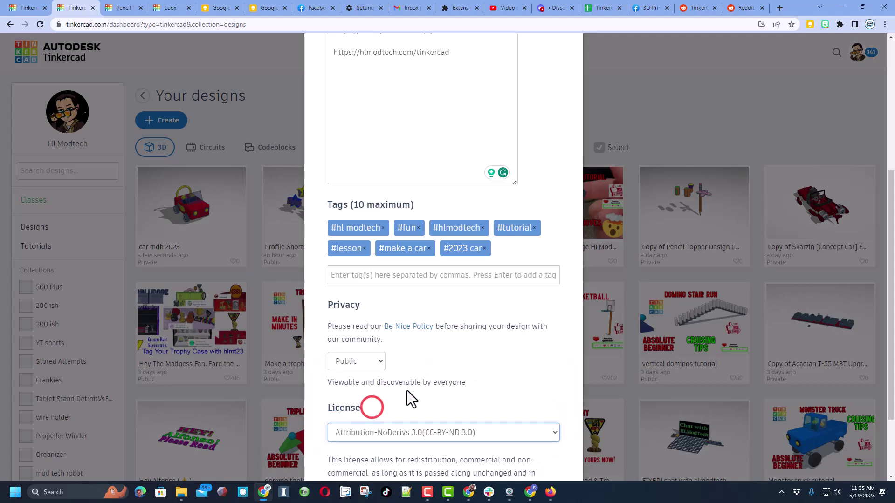
{"action": "scroll", "coordinate": [419, 363], "scroll_direction": "up", "scroll_amount": 4}
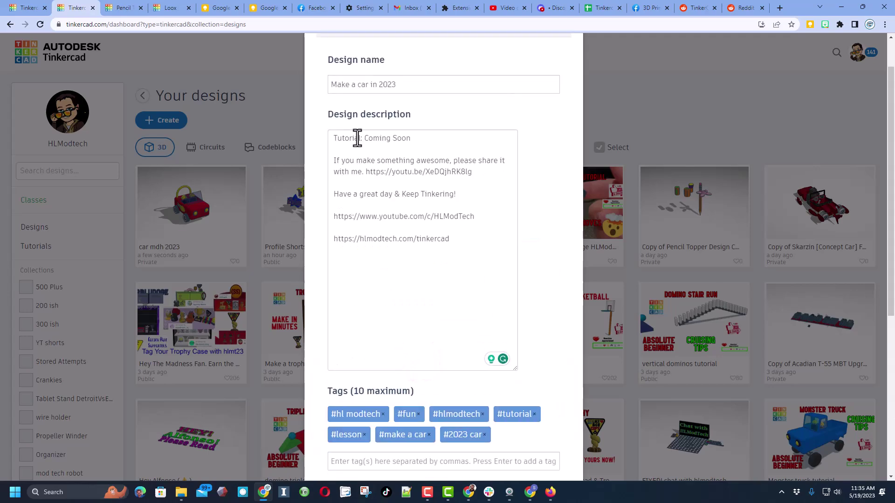
{"action": "scroll", "coordinate": [478, 221], "scroll_direction": "down", "scroll_amount": 6}
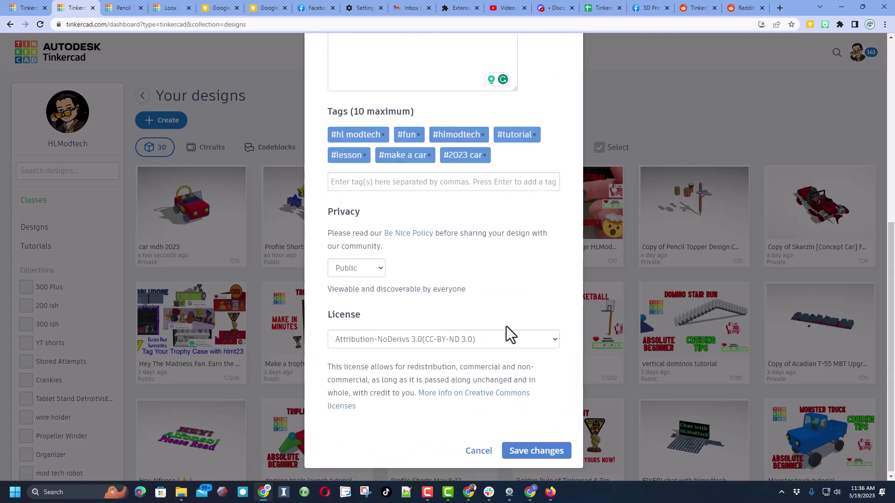
{"action": "left_click", "coordinate": [525, 451]}
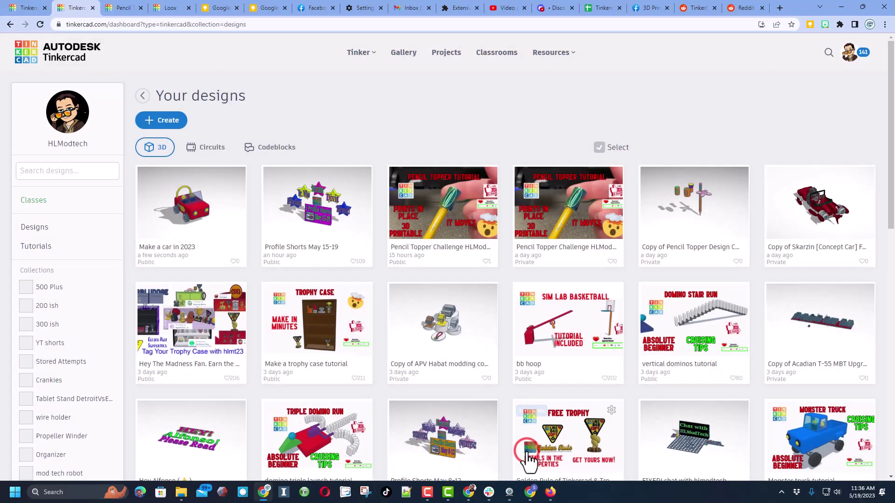
Step: Open the community gallery without the staff picks filter and give the Cool Robo design the "Awesome, A+" reaction
{"action": "left_click", "coordinate": [403, 55]}
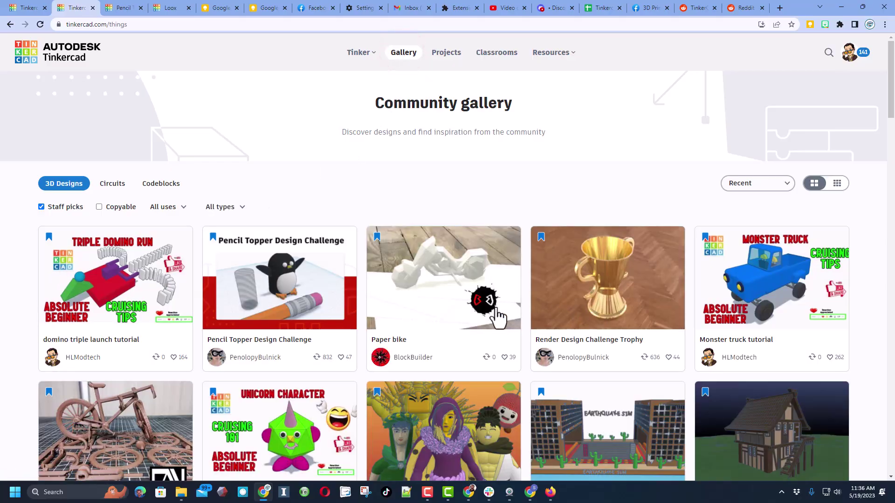
{"action": "left_click", "coordinate": [42, 207]}
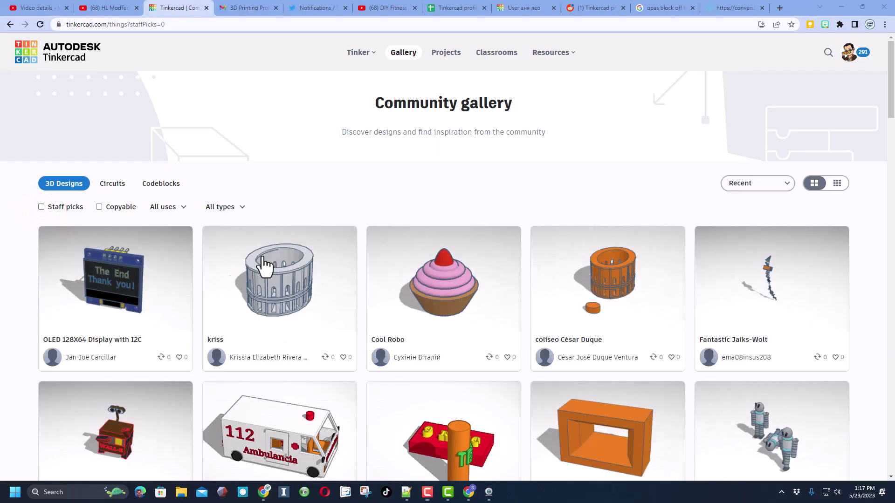
{"action": "left_click", "coordinate": [472, 305]}
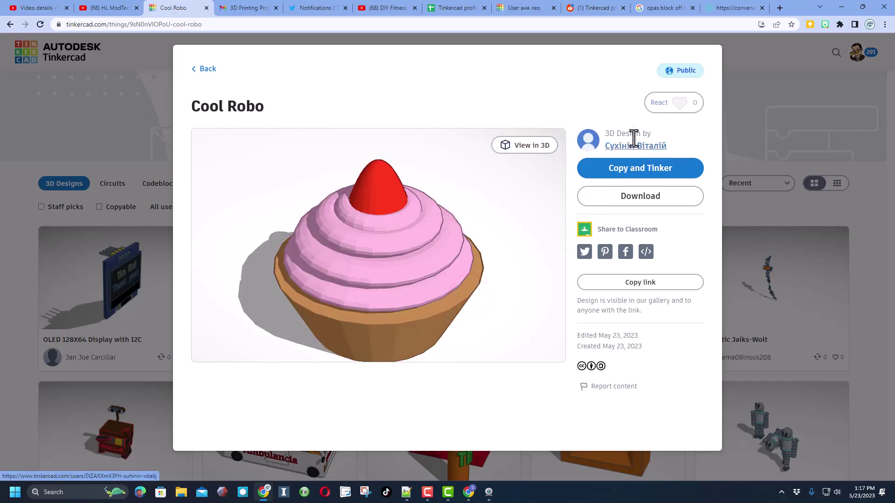
{"action": "left_click", "coordinate": [669, 99]}
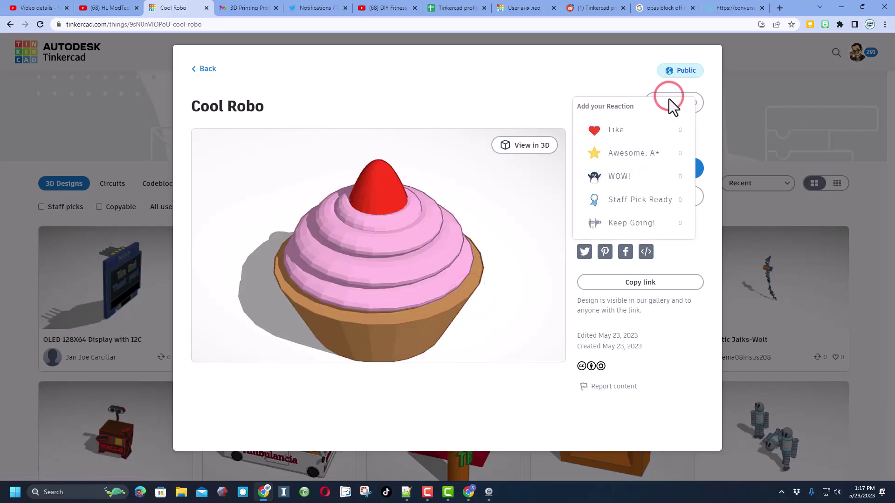
{"action": "left_click", "coordinate": [646, 160]}
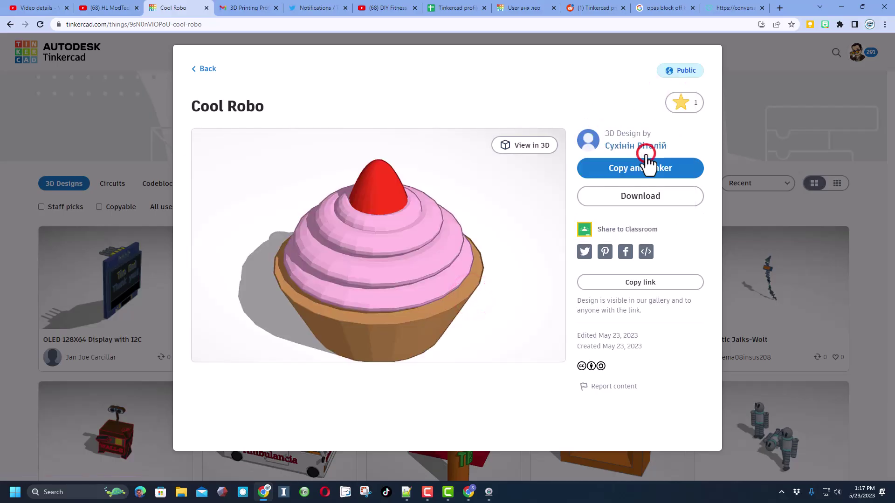
{"action": "left_click", "coordinate": [508, 38]}
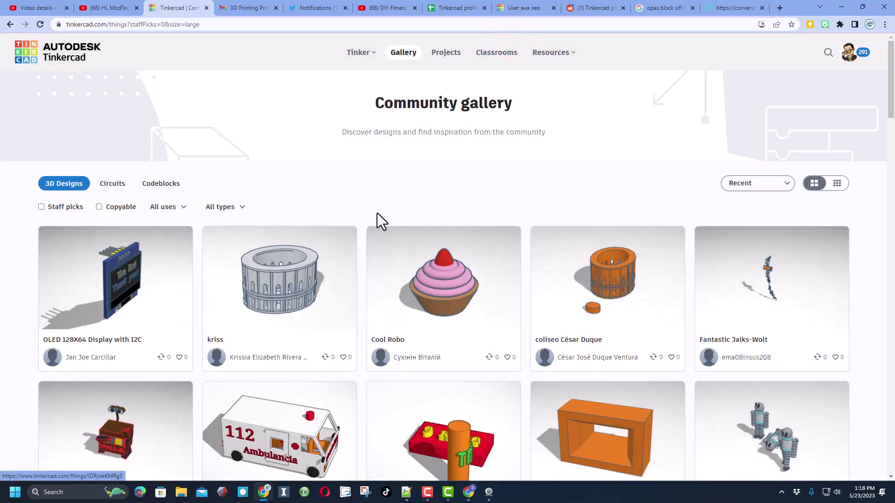
Step: Show the gallery as small thumbnails and give the "puss in boots vs death" design a Like reaction
{"action": "left_click", "coordinate": [837, 183]}
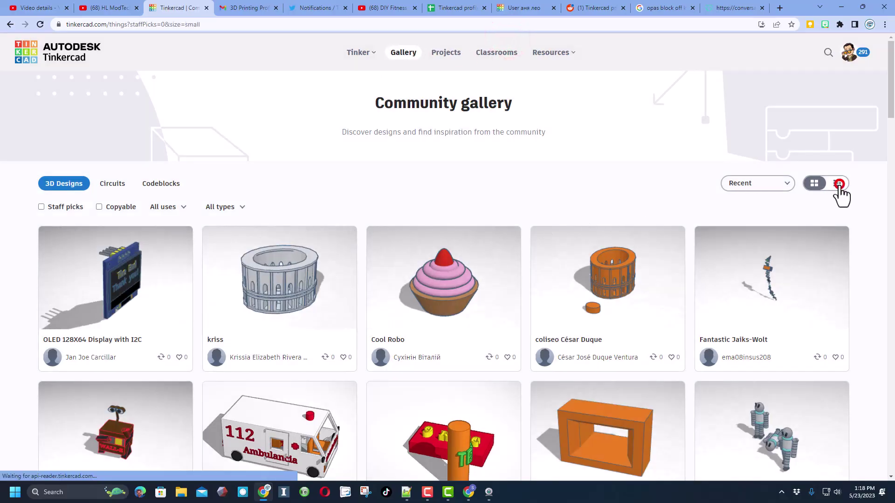
{"action": "scroll", "coordinate": [595, 208], "scroll_direction": "down", "scroll_amount": 2}
{"action": "scroll", "coordinate": [595, 207], "scroll_direction": "down", "scroll_amount": 3}
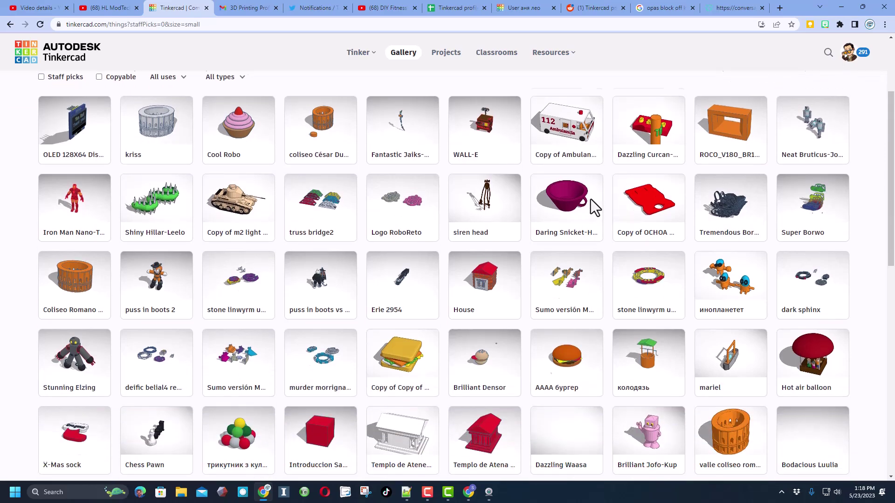
{"action": "left_click", "coordinate": [320, 259]}
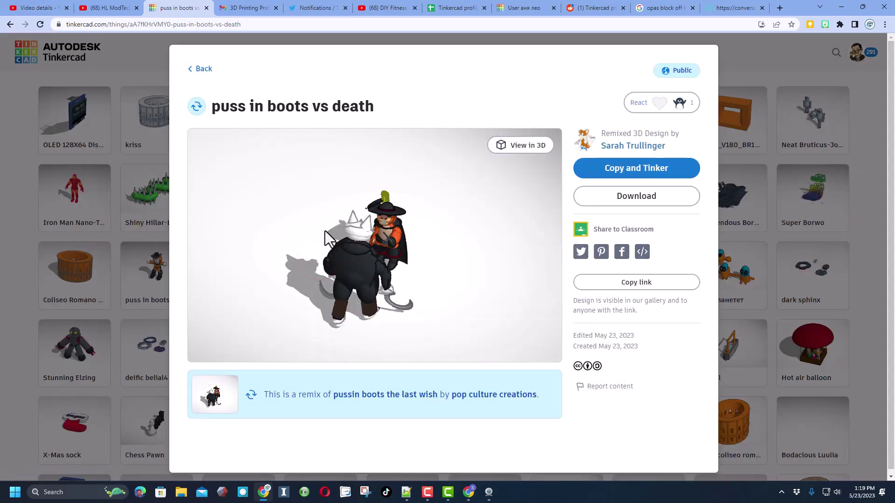
{"action": "left_click", "coordinate": [642, 102]}
{"action": "left_click", "coordinate": [631, 129]}
{"action": "left_click", "coordinate": [639, 44]}
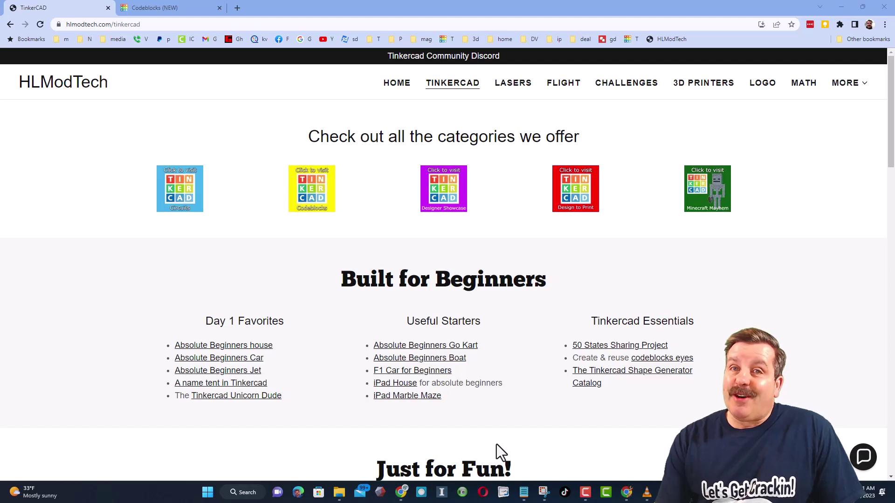
Step: View the contact chat on the HLModTech website, close it and open the Tinkercad Community Discord invite
{"action": "left_click", "coordinate": [865, 456]}
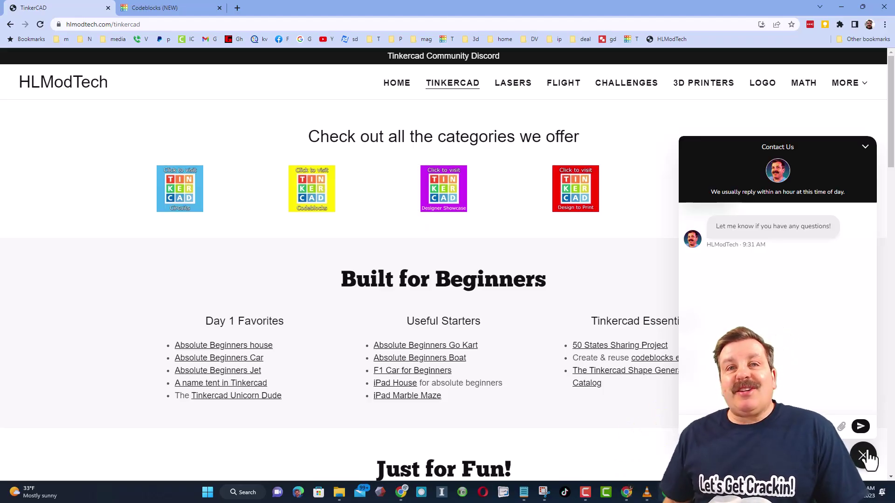
{"action": "left_click", "coordinate": [866, 456]}
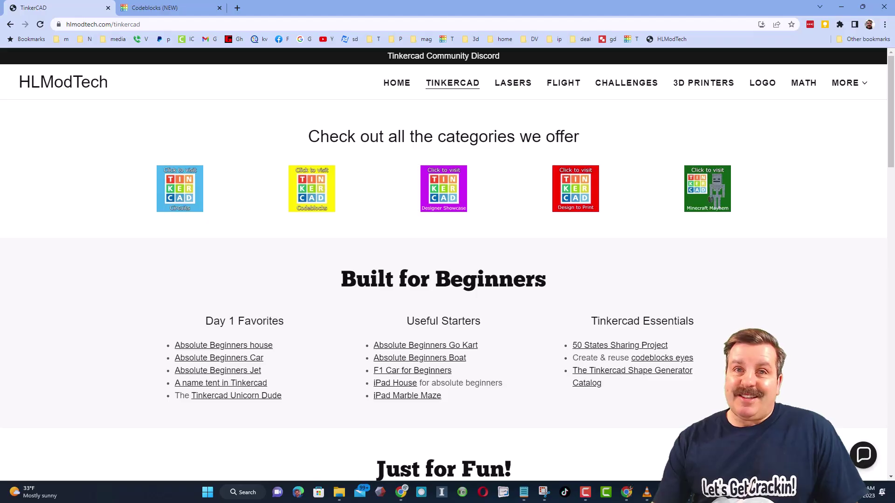
{"action": "left_click", "coordinate": [451, 59]}
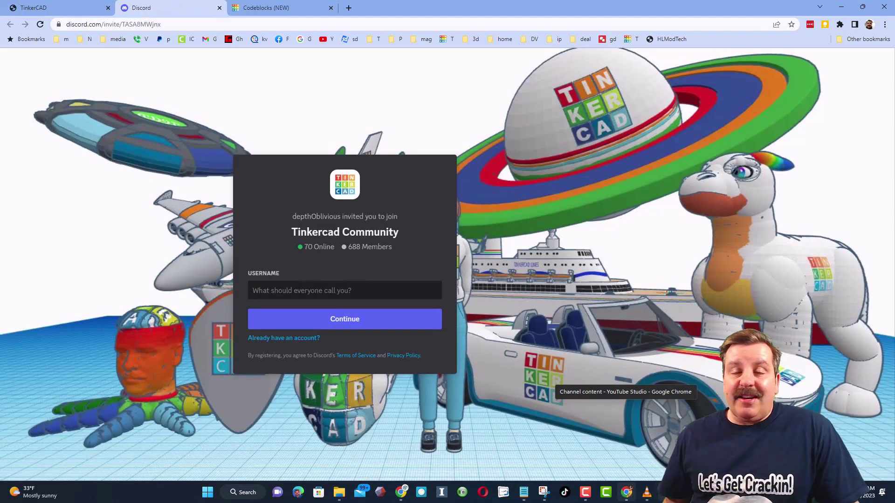